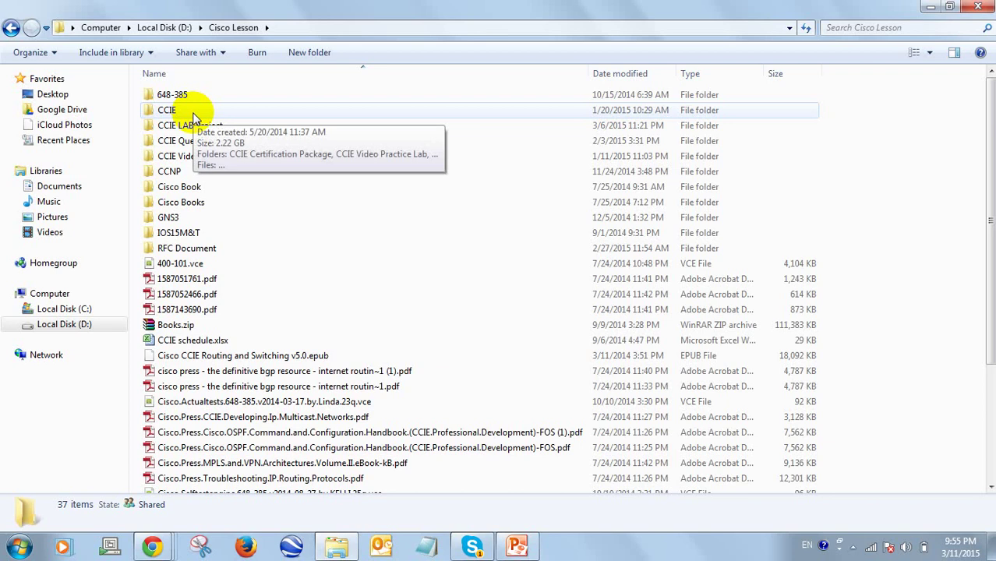
Step: Open the CCIE LAB Project folder and bring up the Capture.PNG topology diagram in Acrobat
{"action": "double_click", "coordinate": [196, 127]}
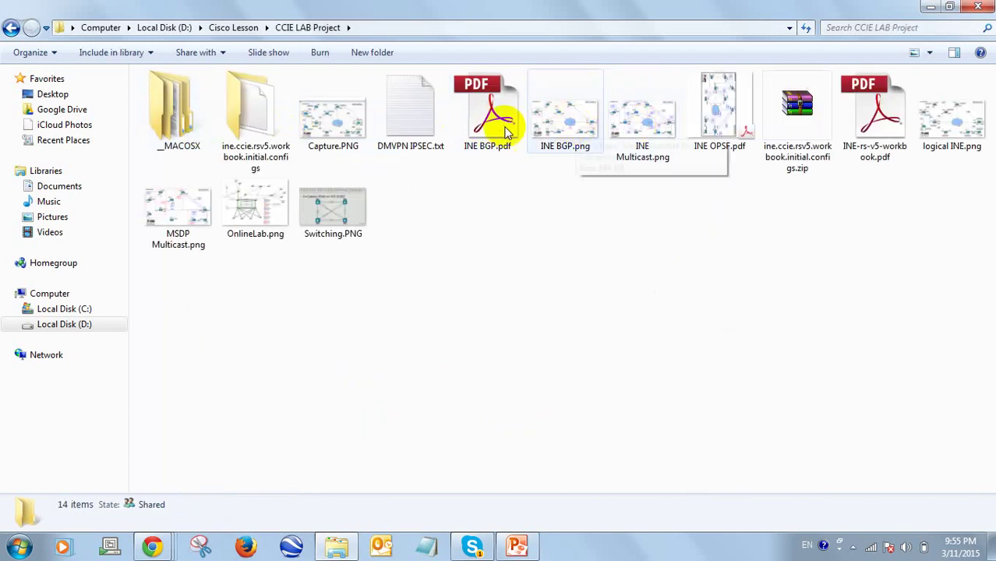
{"action": "left_click", "coordinate": [357, 133]}
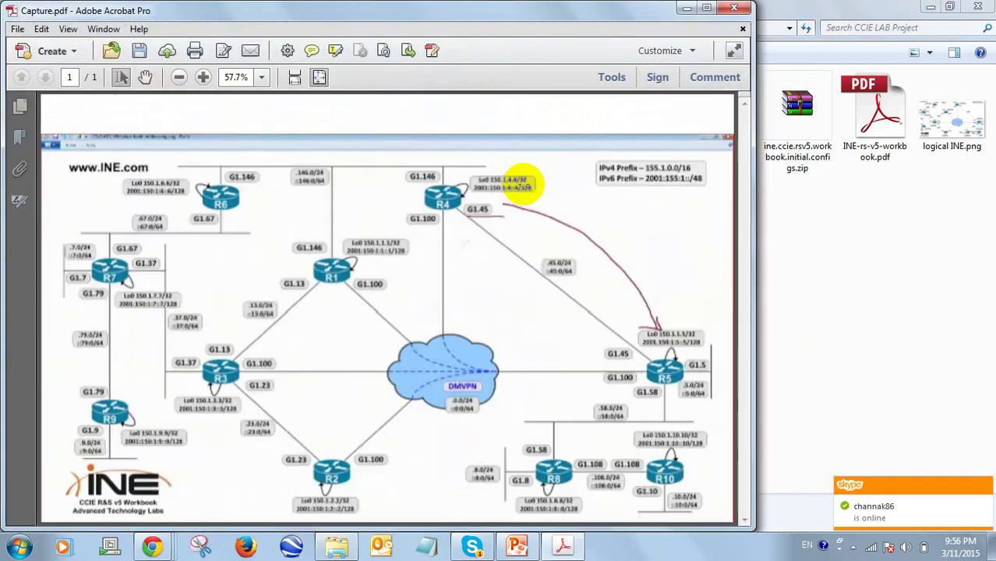
Step: Maximize the Capture diagram, zoom in twice to inspect it, then close it without saving
{"action": "left_click", "coordinate": [705, 10]}
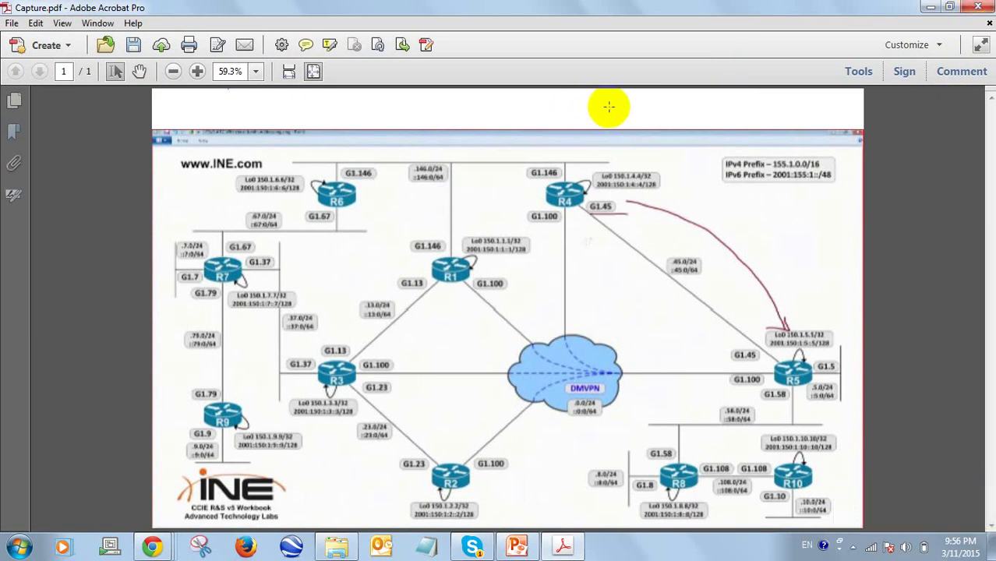
{"action": "left_click", "coordinate": [197, 72]}
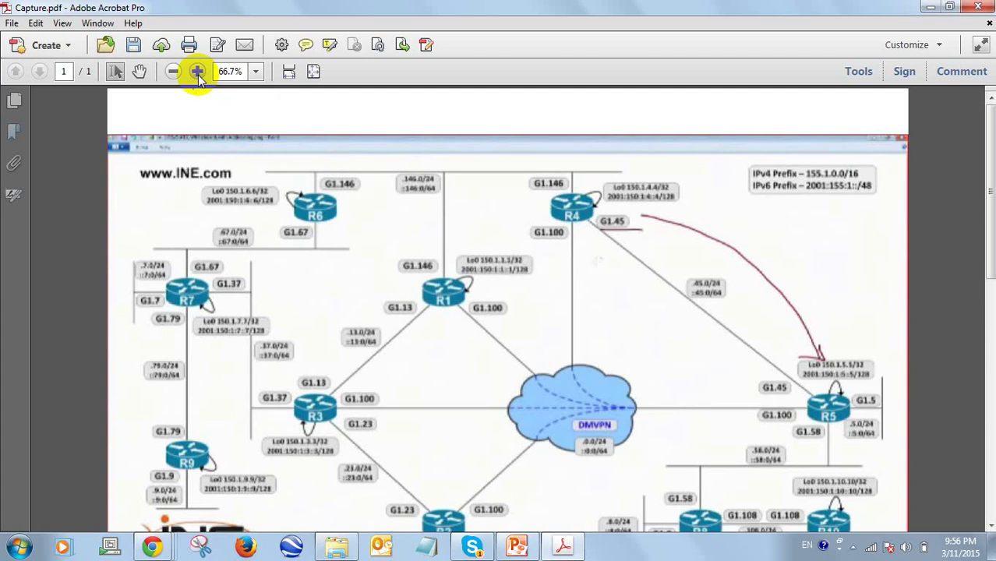
{"action": "left_click", "coordinate": [197, 72]}
{"action": "left_click_drag", "start_coordinate": [988, 145], "coordinate": [987, 323]}
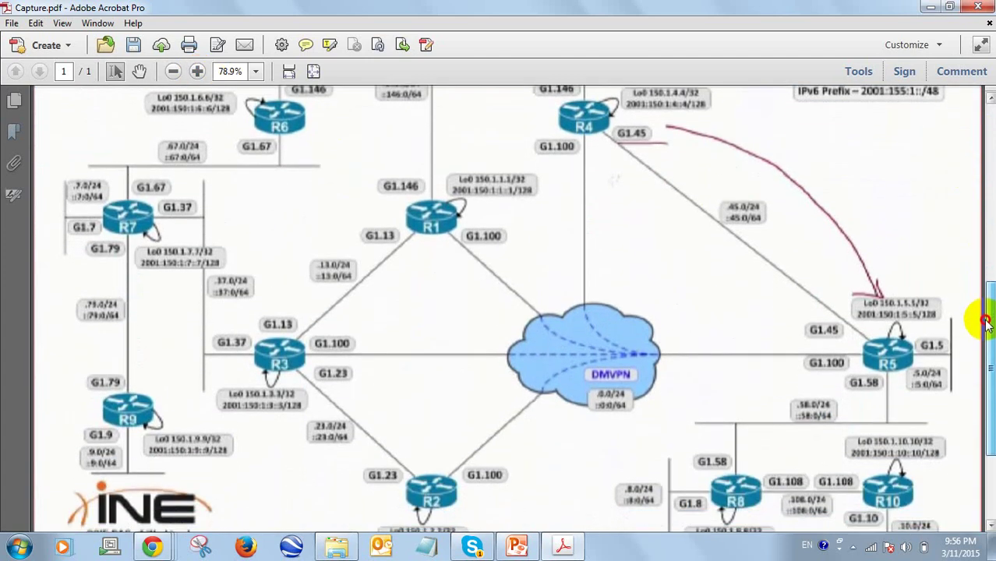
{"action": "left_click", "coordinate": [979, 9]}
{"action": "left_click", "coordinate": [578, 303]}
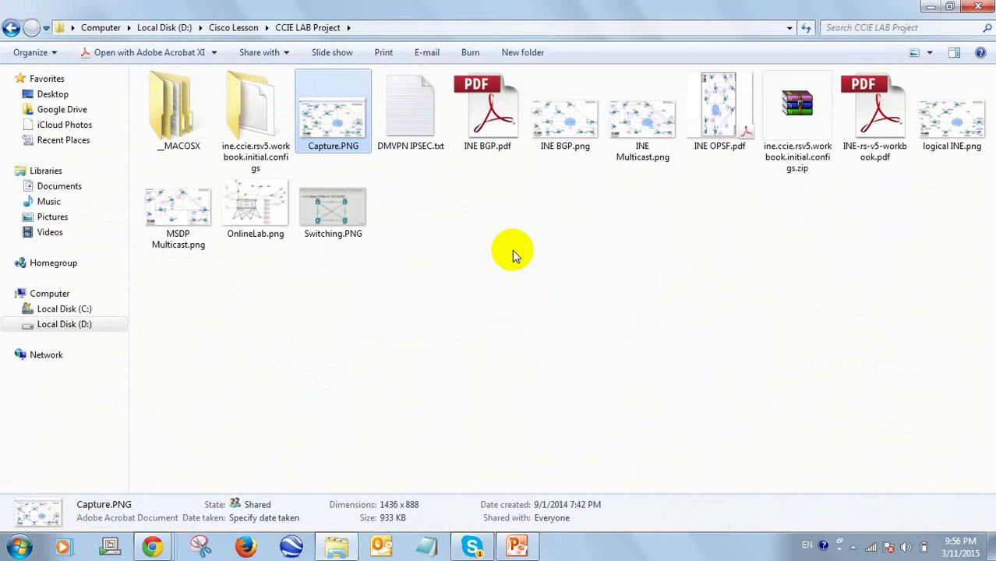
Step: Open INE BGP.png and study its BGP AS areas zoomed to 185%
{"action": "double_click", "coordinate": [569, 129]}
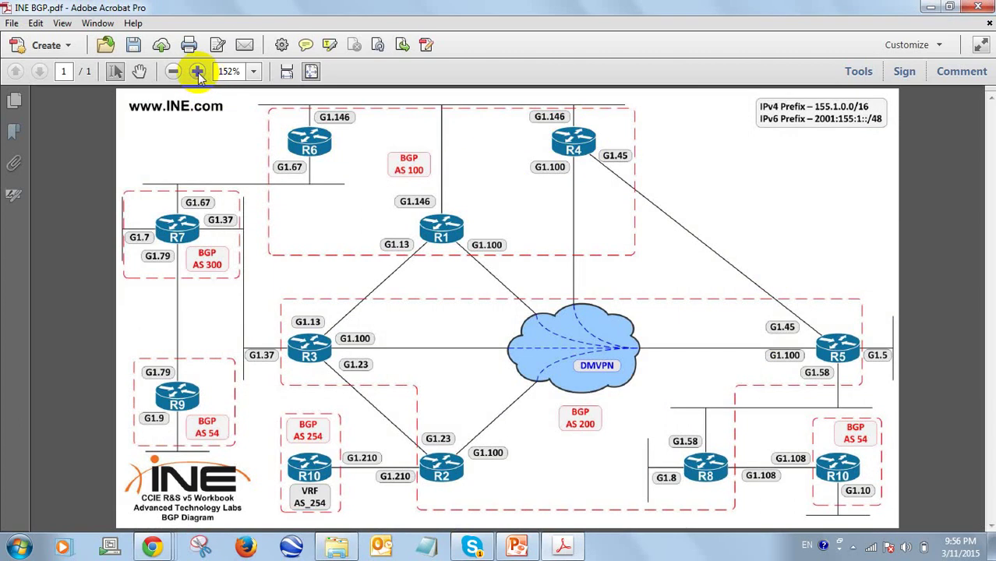
{"action": "left_click", "coordinate": [197, 71]}
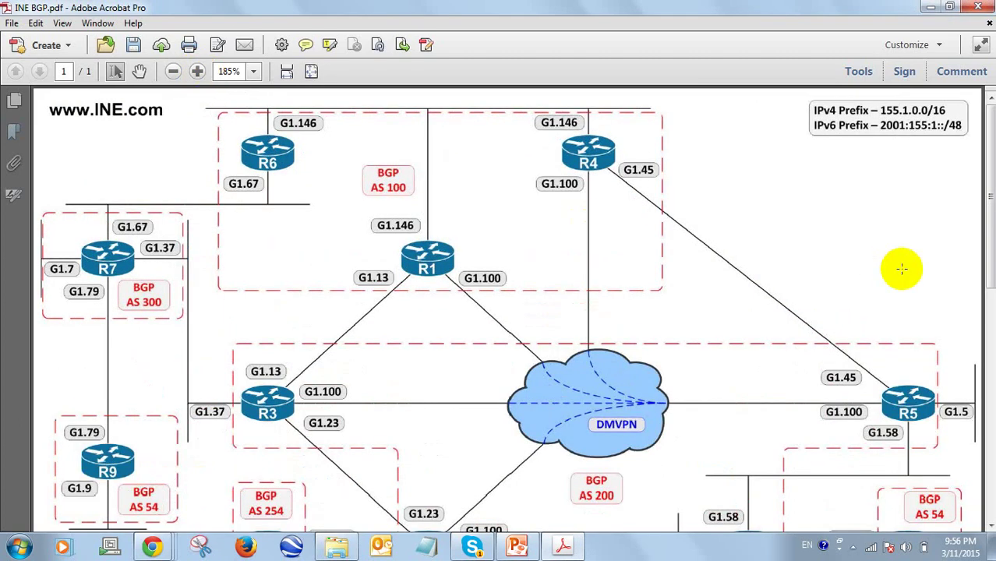
{"action": "scroll", "coordinate": [990, 294], "scroll_direction": "down", "scroll_amount": 1}
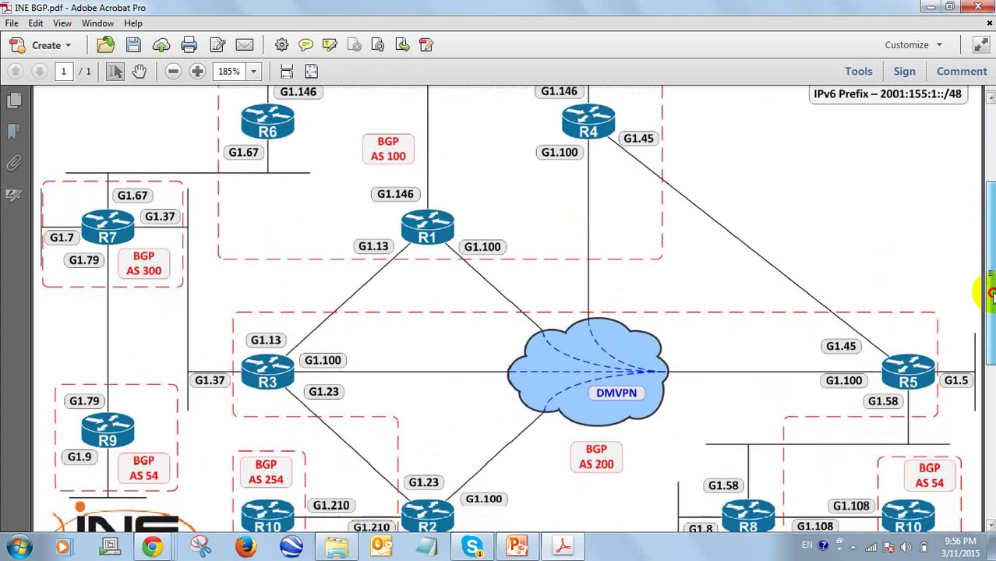
{"action": "left_click_drag", "start_coordinate": [990, 294], "coordinate": [990, 222]}
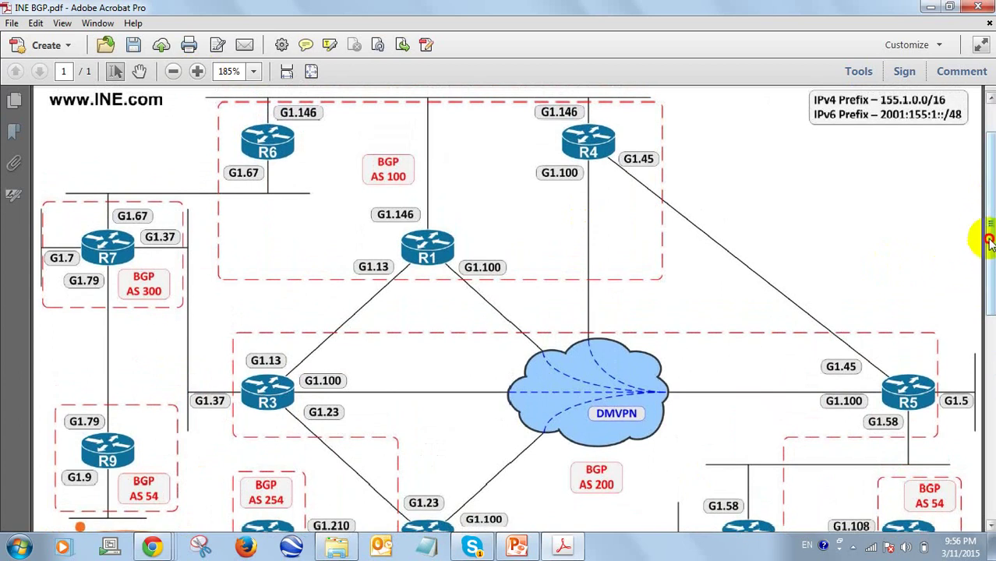
{"action": "left_click_drag", "start_coordinate": [988, 240], "coordinate": [978, 215]}
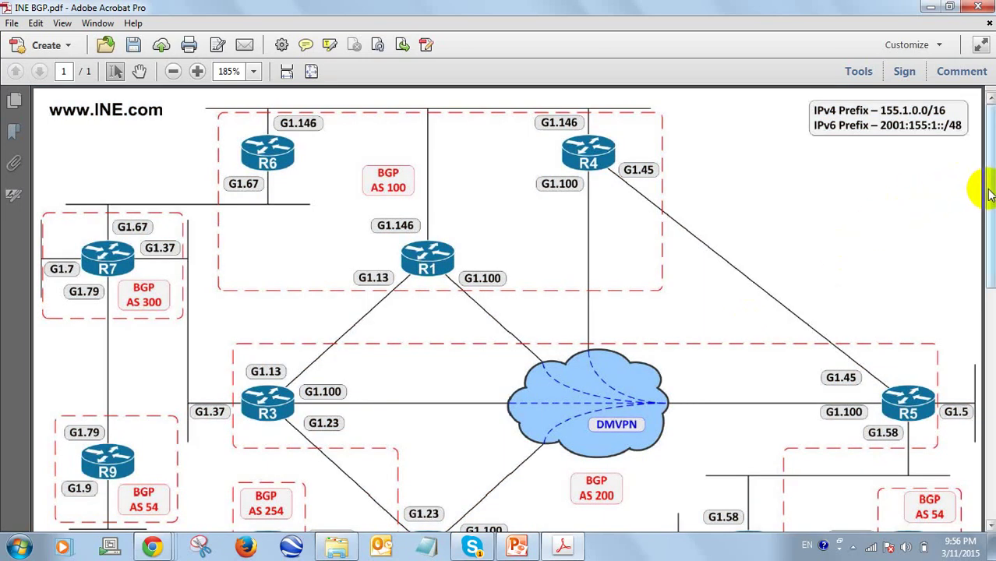
{"action": "left_click_drag", "start_coordinate": [987, 193], "coordinate": [952, 252]}
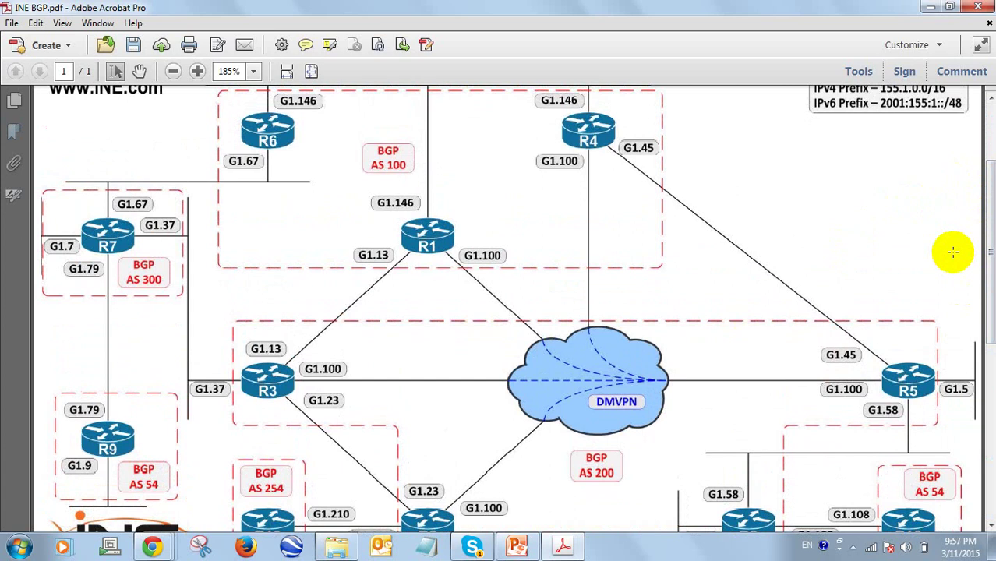
{"action": "left_click_drag", "start_coordinate": [990, 265], "coordinate": [966, 215]}
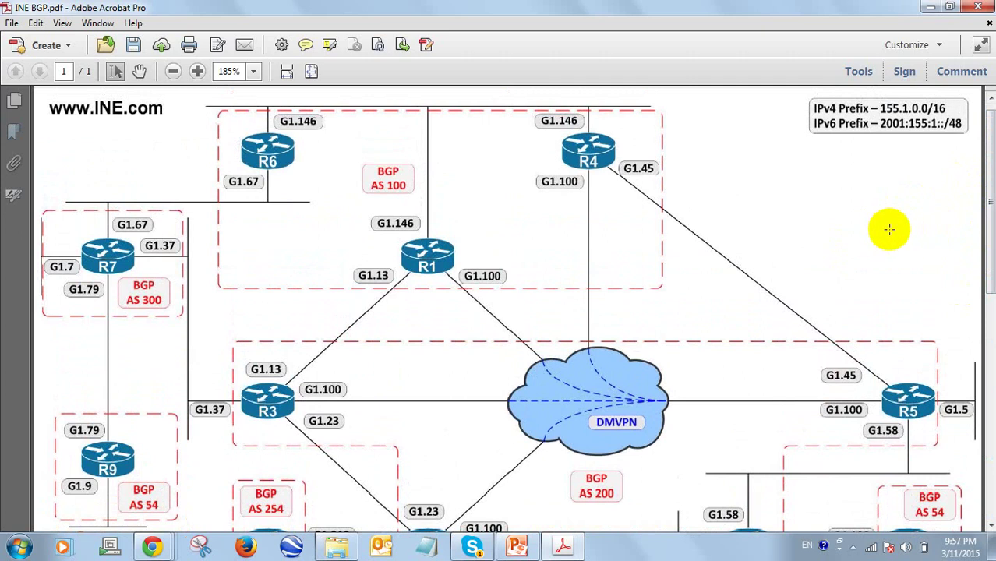
Step: Cancel the close prompt, minimize Acrobat, and select the INE Multicast image
{"action": "left_click", "coordinate": [973, 8]}
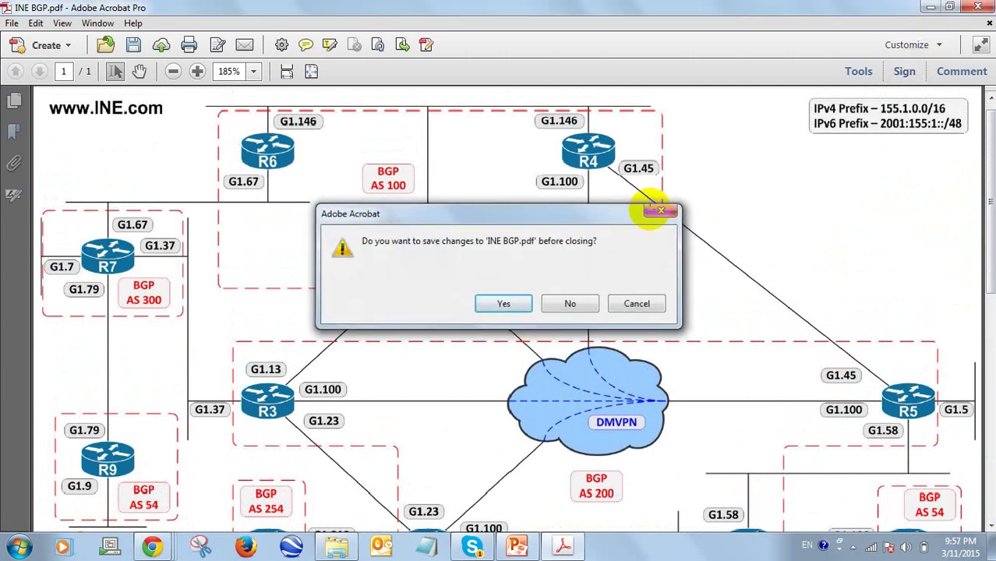
{"action": "left_click", "coordinate": [673, 205]}
{"action": "left_click", "coordinate": [930, 7]}
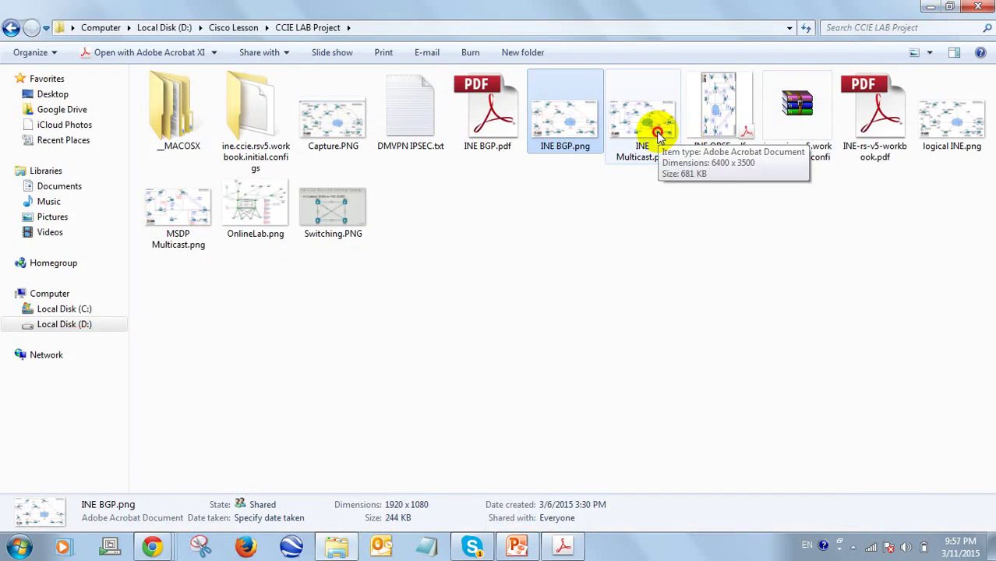
{"action": "left_click", "coordinate": [659, 137]}
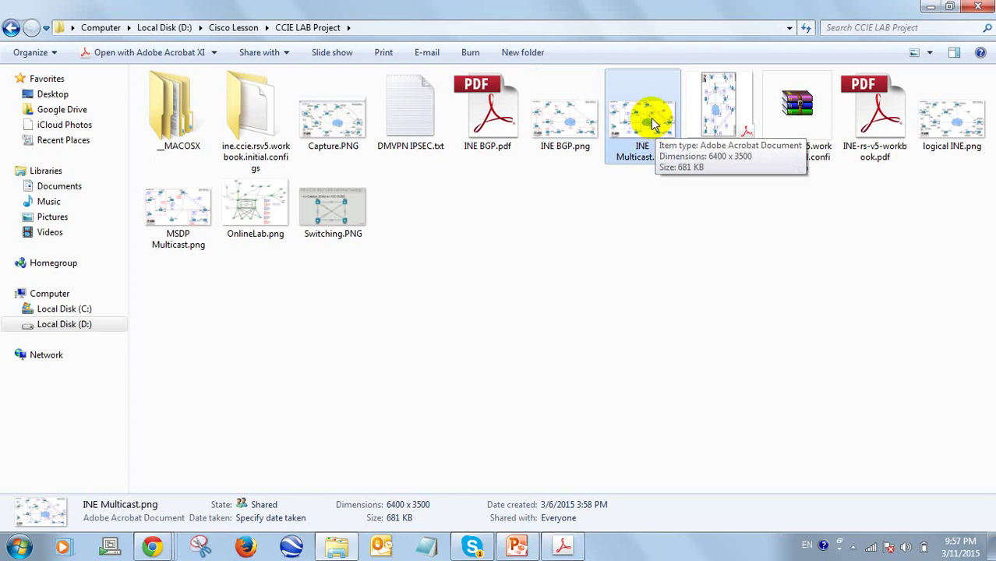
Step: Open logical INE.png, showing routers R1–R10 around a DMVPN cloud, in Acrobat
{"action": "double_click", "coordinate": [933, 101]}
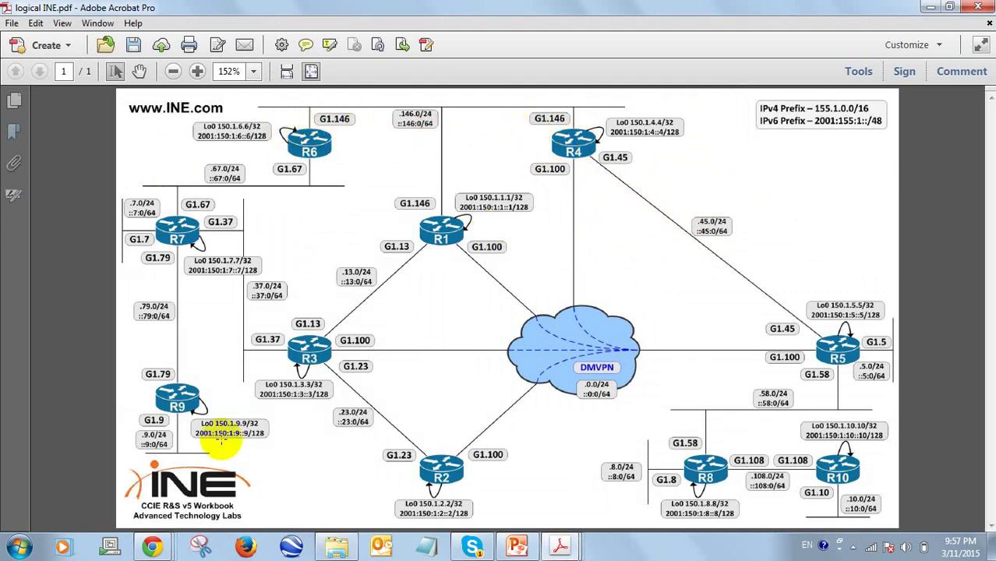
Step: Launch SecureCRT 7.0 from the Start menu and collapse the BVT POP session group
{"action": "left_click", "coordinate": [21, 548]}
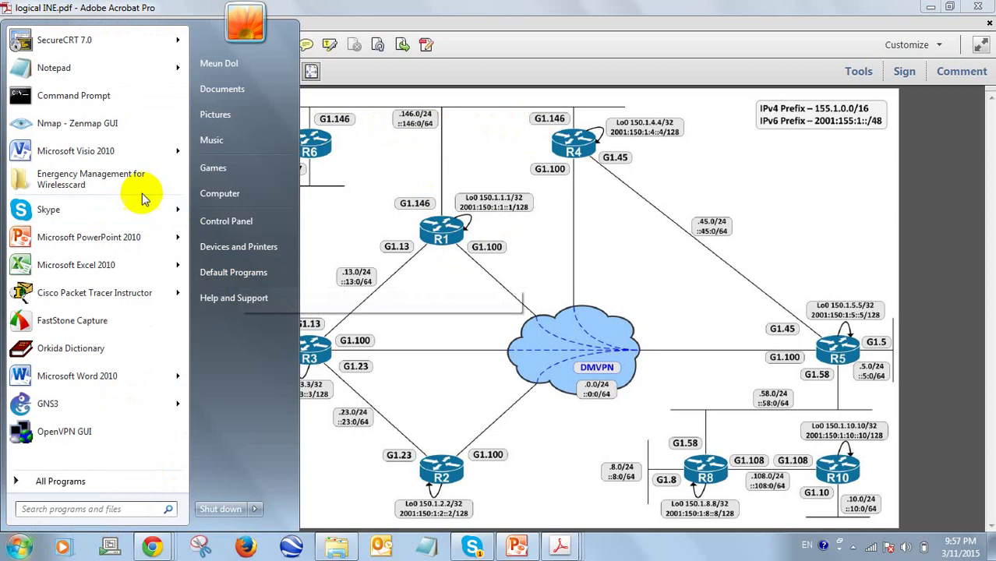
{"action": "left_click", "coordinate": [56, 43]}
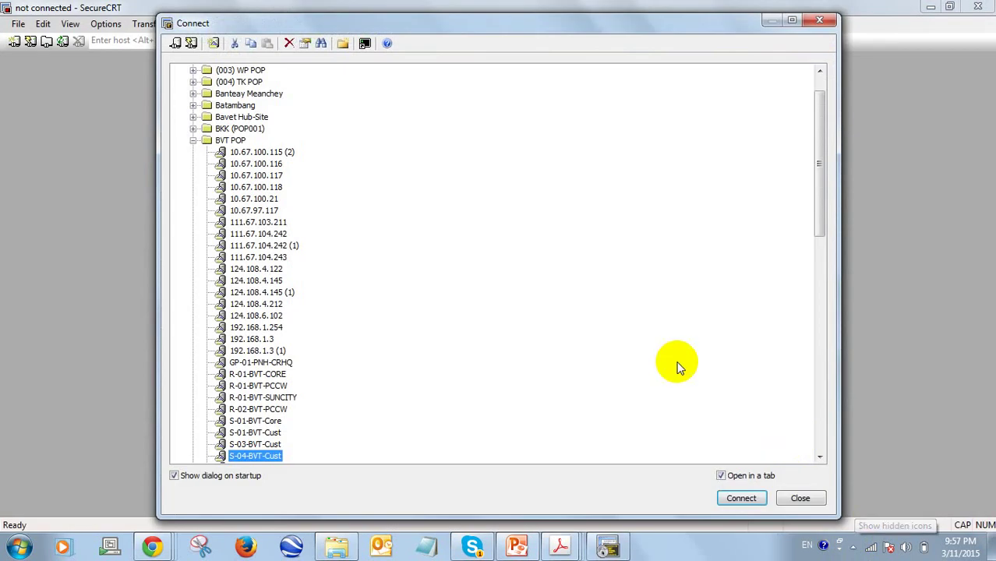
{"action": "left_click", "coordinate": [193, 141]}
Step: Connect to router R4 from the CCIE LAB group and run 'show ip route'
{"action": "left_click", "coordinate": [192, 152]}
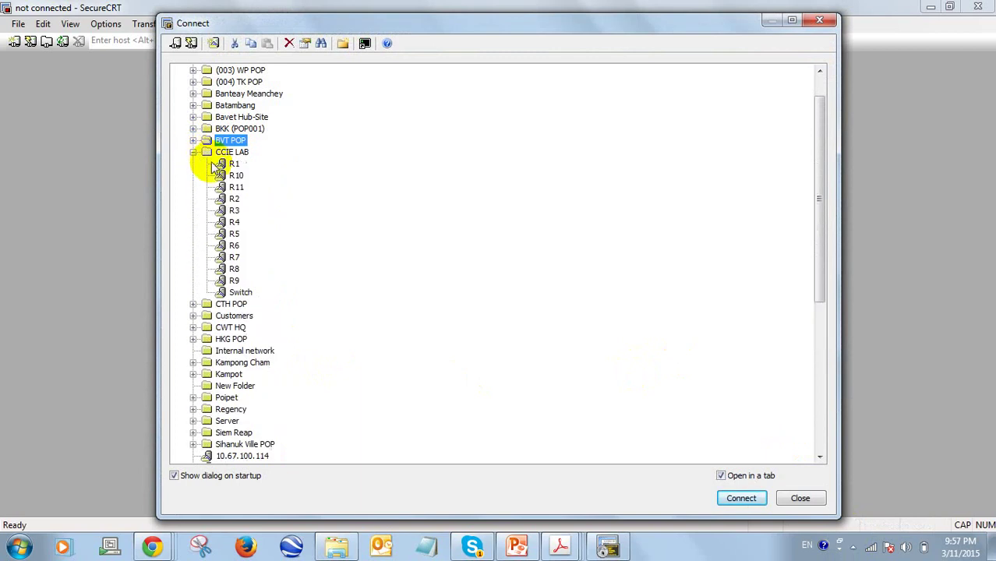
{"action": "double_click", "coordinate": [232, 222]}
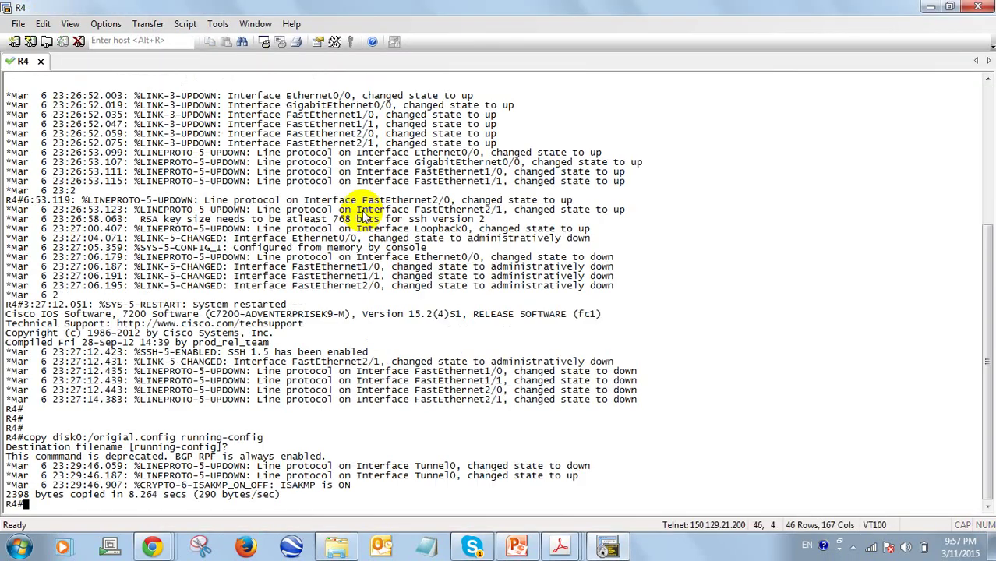
{"action": "key", "text": "Return"}
{"action": "key", "text": "Return"}
{"action": "key", "text": "Return"}
{"action": "key", "text": "Return"}
{"action": "key", "text": "Return"}
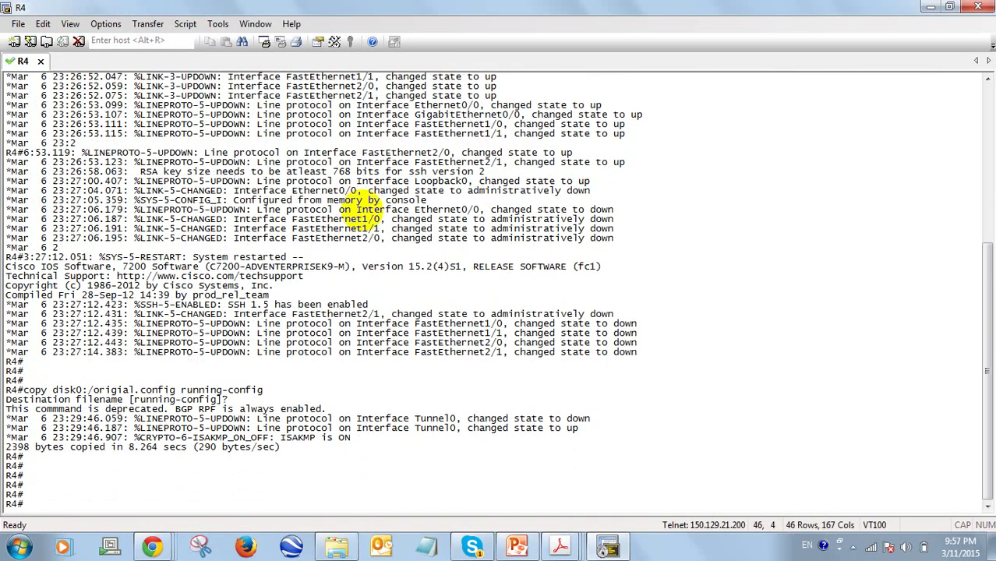
{"action": "type", "text": "sh"}
{"action": "key", "text": "Tab"}
{"action": "type", "text": "ip r"}
{"action": "key", "text": "Return"}
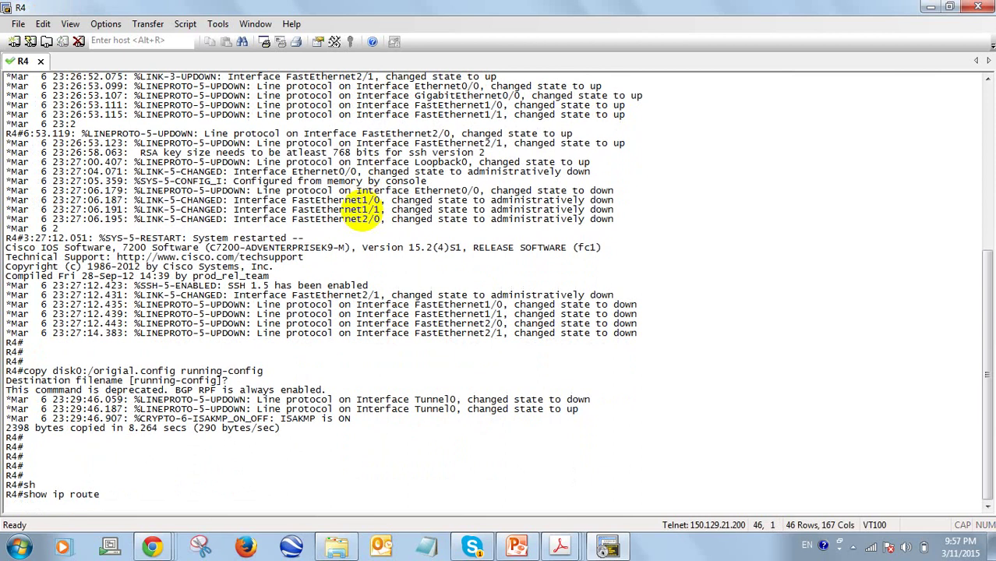
{"action": "key", "text": "Return"}
{"action": "key", "text": "Return"}
{"action": "key", "text": "Return"}
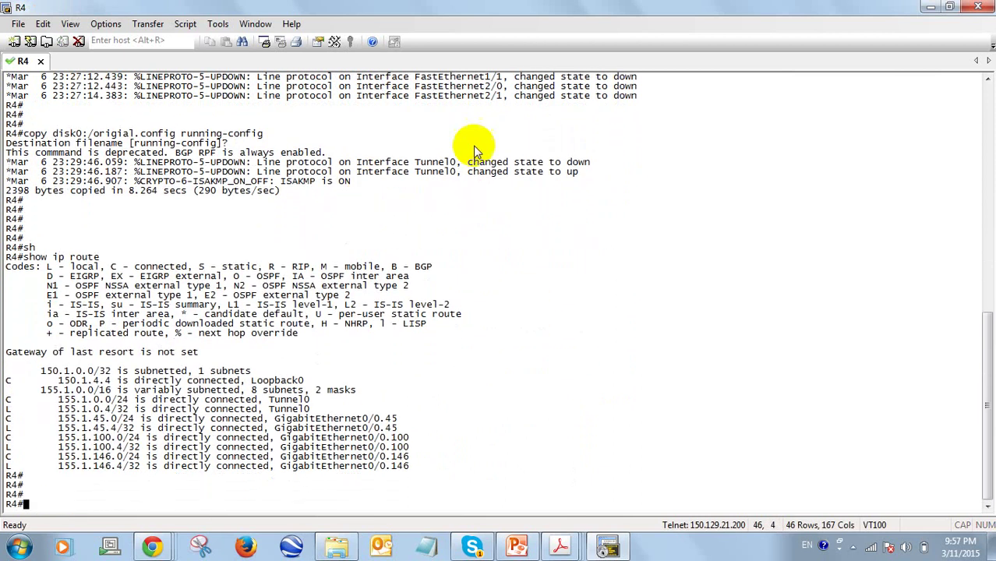
{"action": "left_click", "coordinate": [954, 10]}
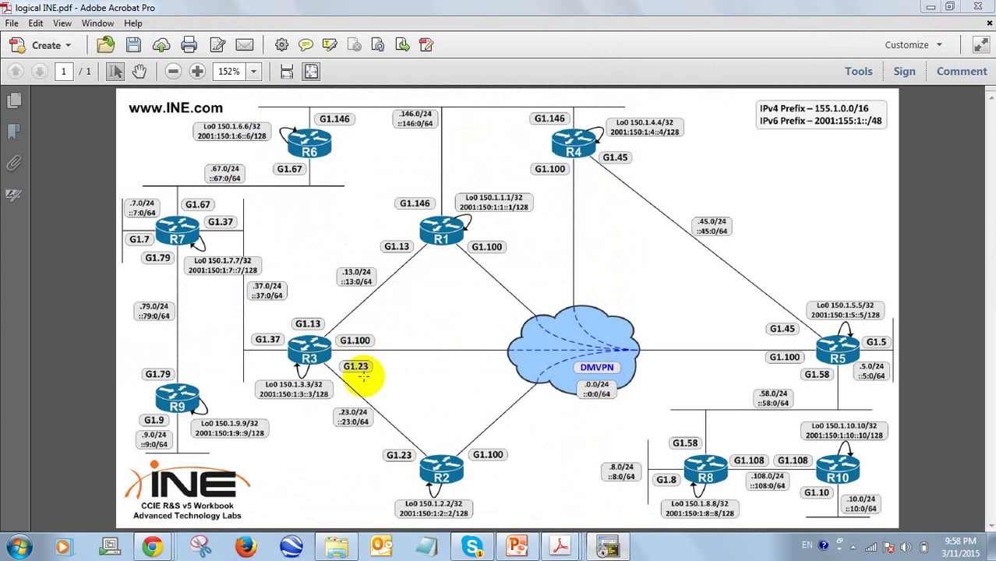
Step: Minimize the Logical INE and INE Multicast PDFs, Explorer and Chrome to reveal the desktop
{"action": "left_click", "coordinate": [607, 549]}
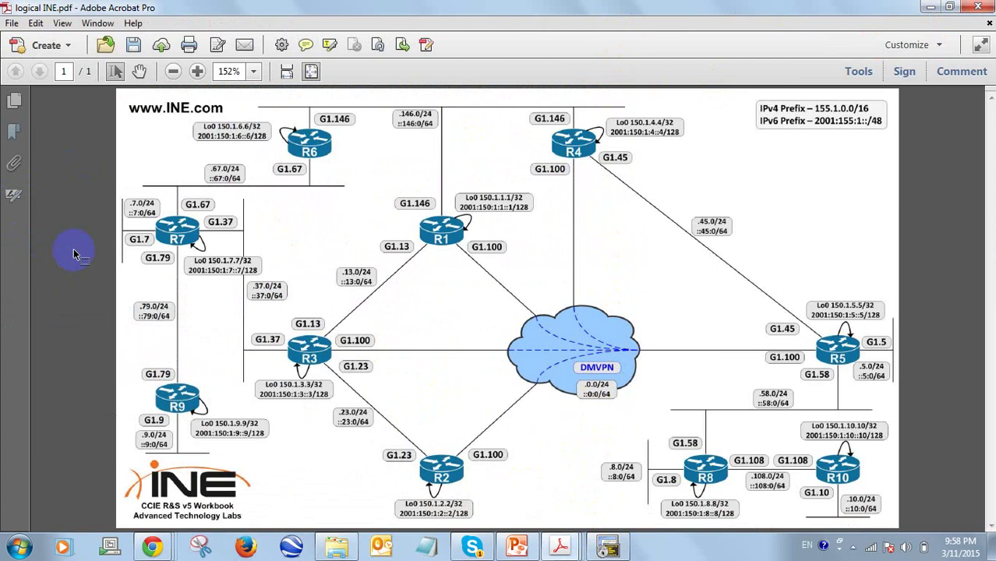
{"action": "left_click", "coordinate": [935, 8]}
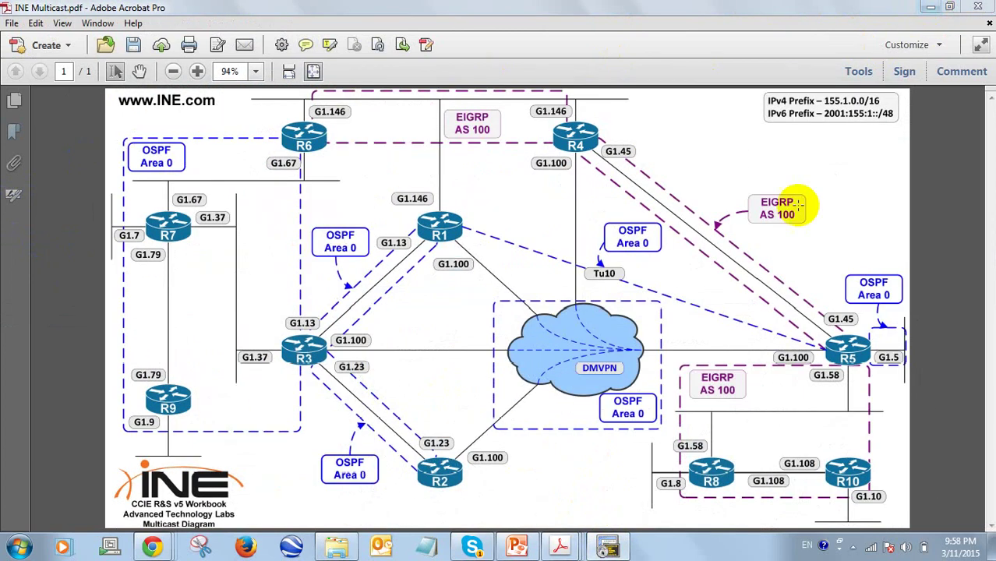
{"action": "left_click", "coordinate": [923, 9]}
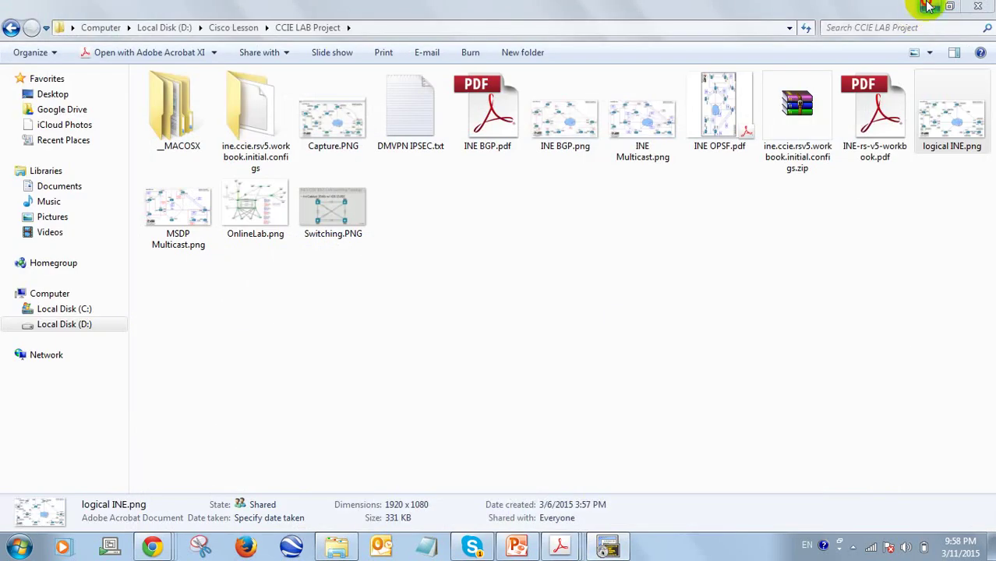
{"action": "left_click", "coordinate": [922, 10]}
{"action": "left_click", "coordinate": [930, 7]}
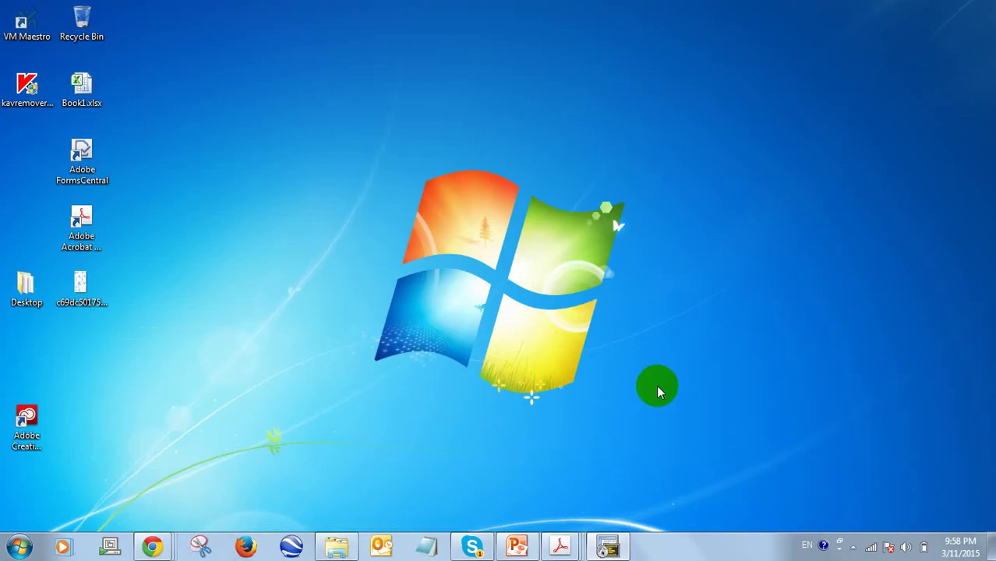
Step: Pin SecureCRT to the taskbar, then open the desktop right-click menu
{"action": "right_click", "coordinate": [613, 543]}
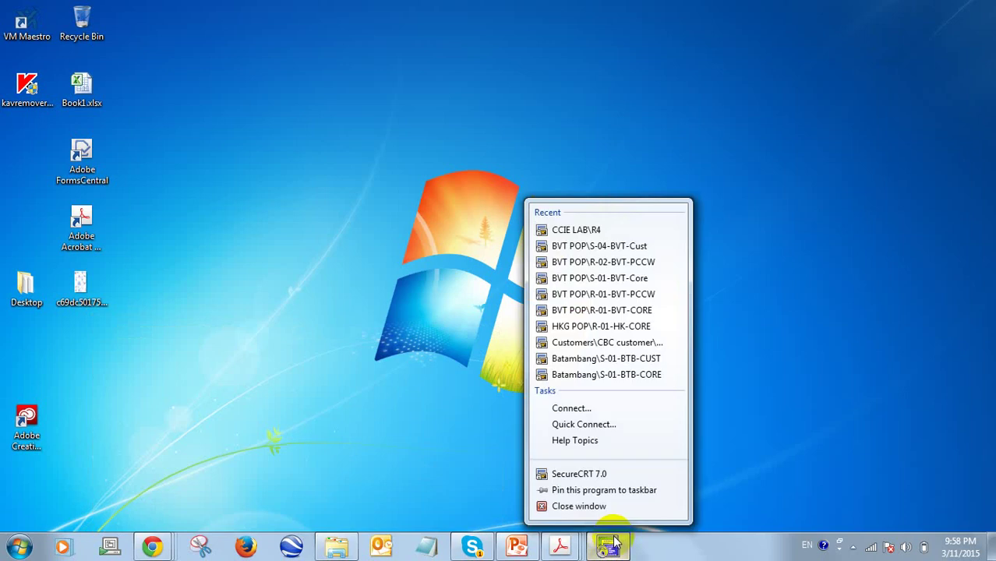
{"action": "left_click", "coordinate": [612, 490]}
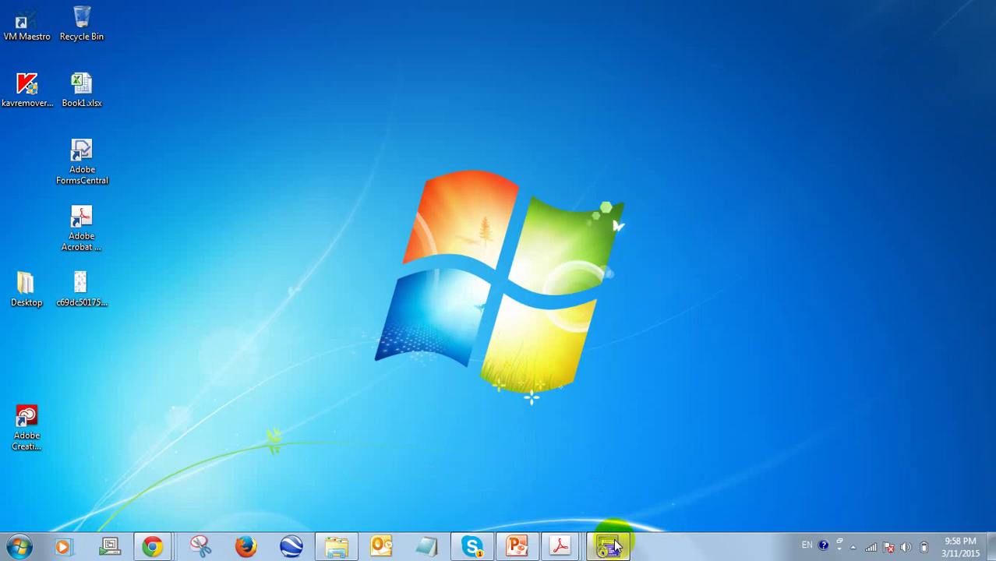
{"action": "right_click", "coordinate": [615, 546]}
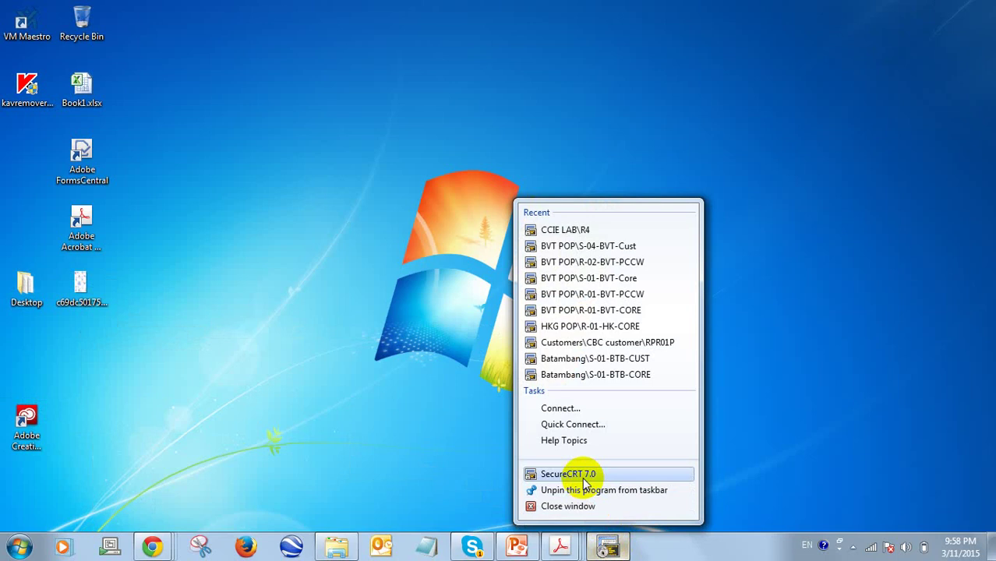
{"action": "left_click", "coordinate": [582, 505]}
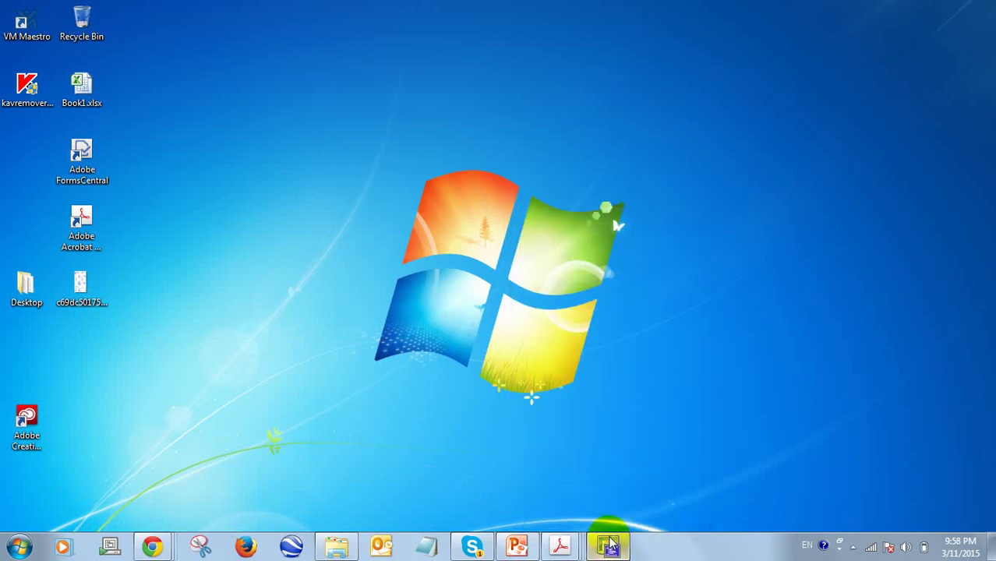
{"action": "right_click", "coordinate": [454, 256]}
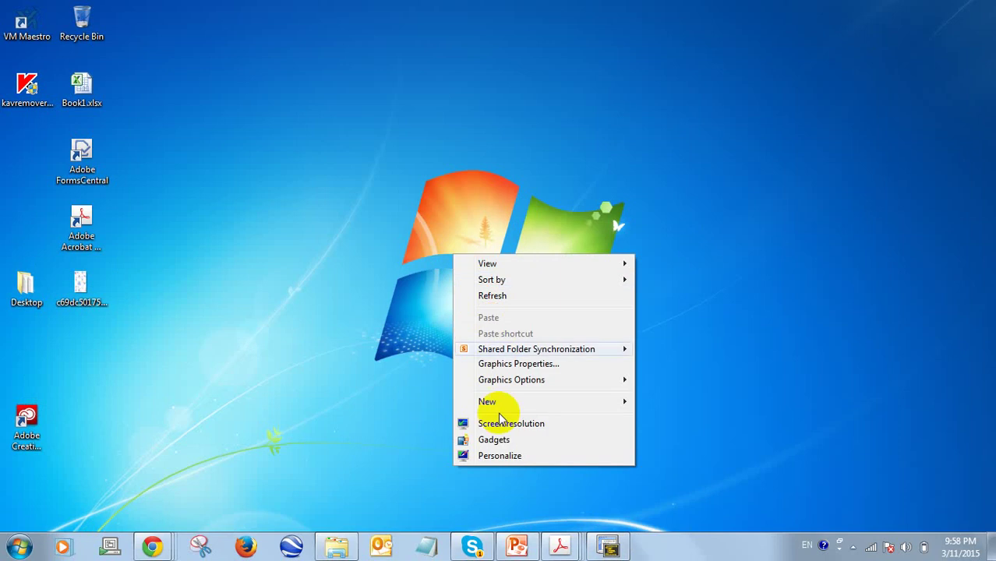
{"action": "left_click", "coordinate": [502, 423]}
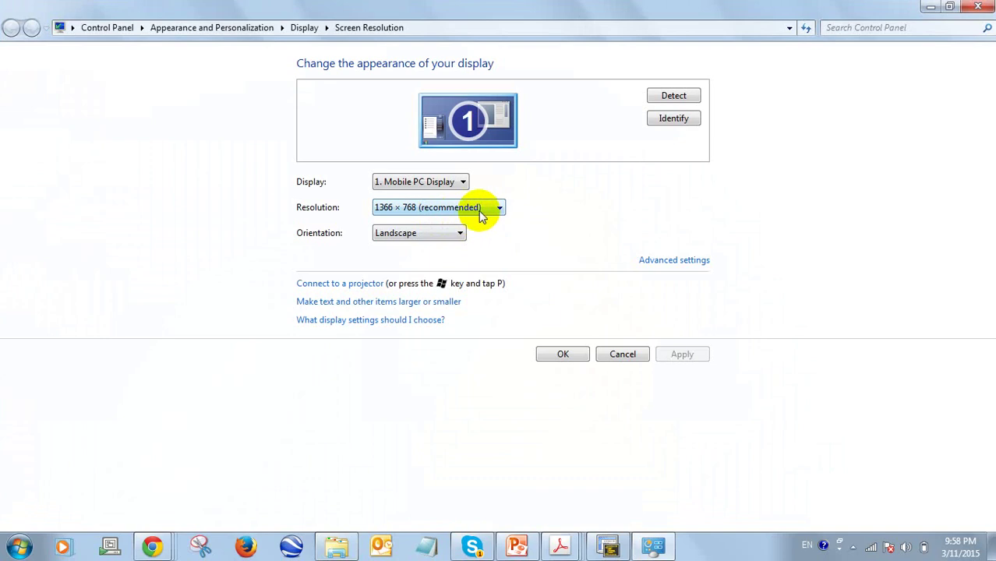
{"action": "left_click", "coordinate": [462, 183]}
{"action": "left_click", "coordinate": [463, 183]}
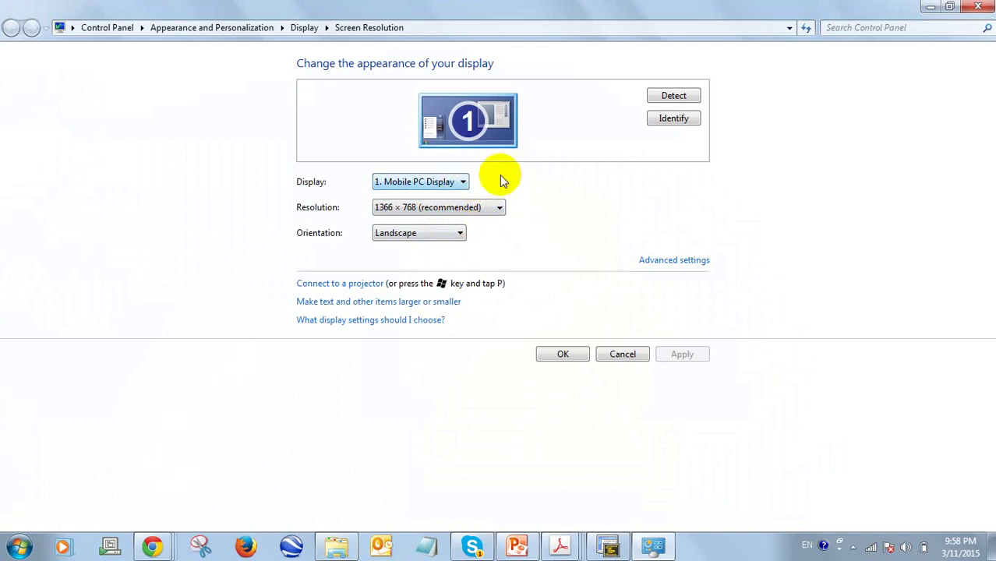
{"action": "left_click", "coordinate": [668, 96]}
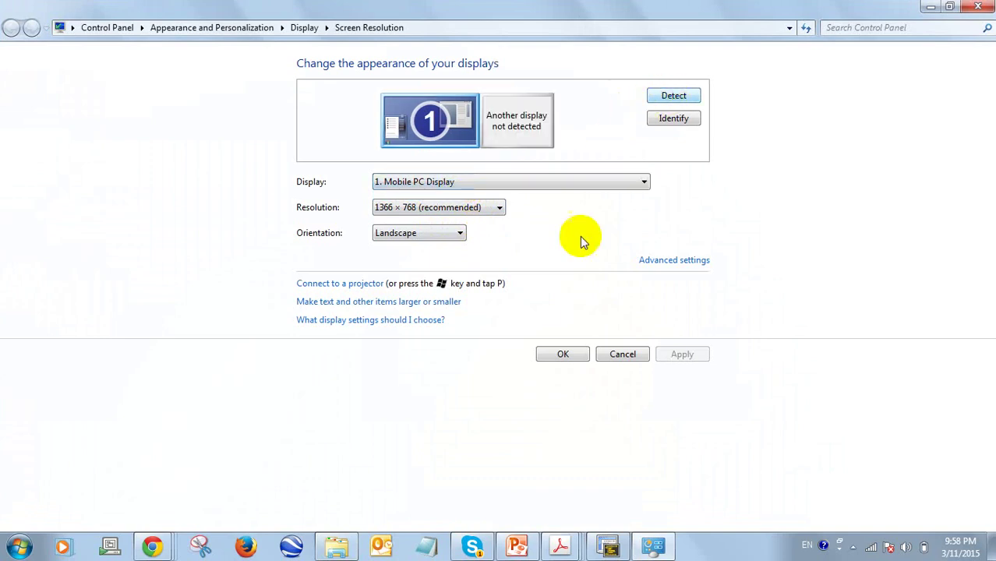
{"action": "left_click", "coordinate": [517, 129]}
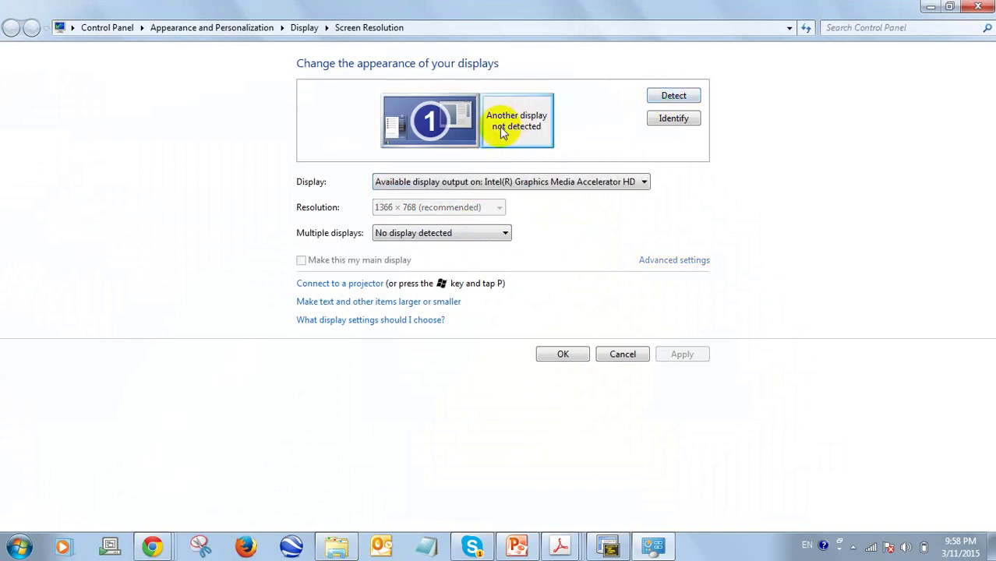
{"action": "left_click", "coordinate": [433, 130]}
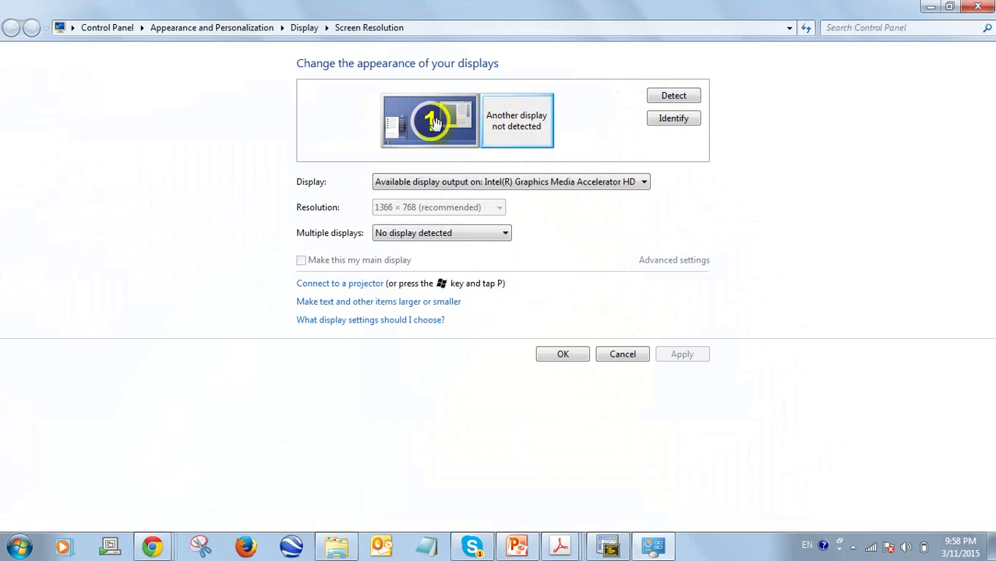
{"action": "left_click", "coordinate": [675, 98]}
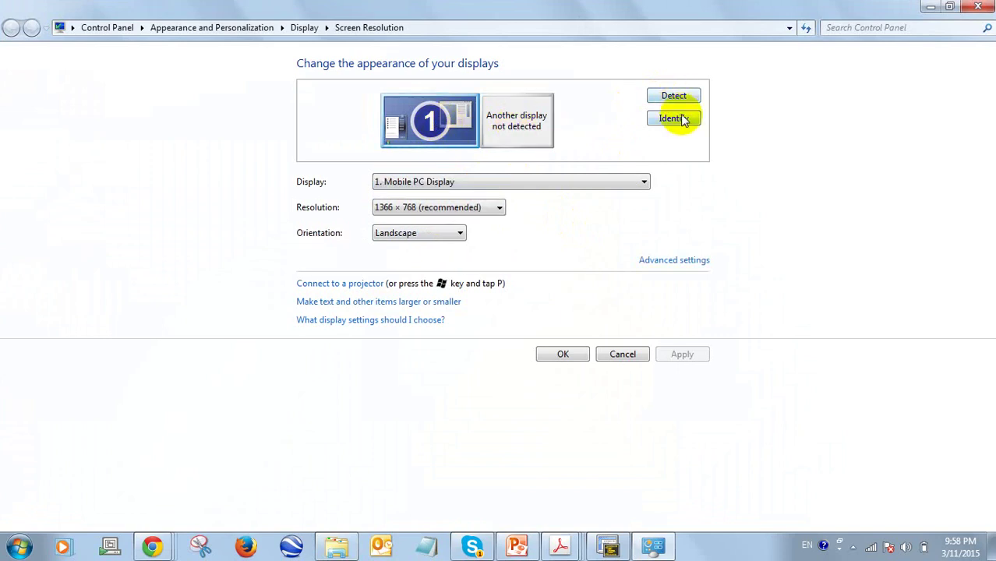
{"action": "left_click", "coordinate": [540, 121]}
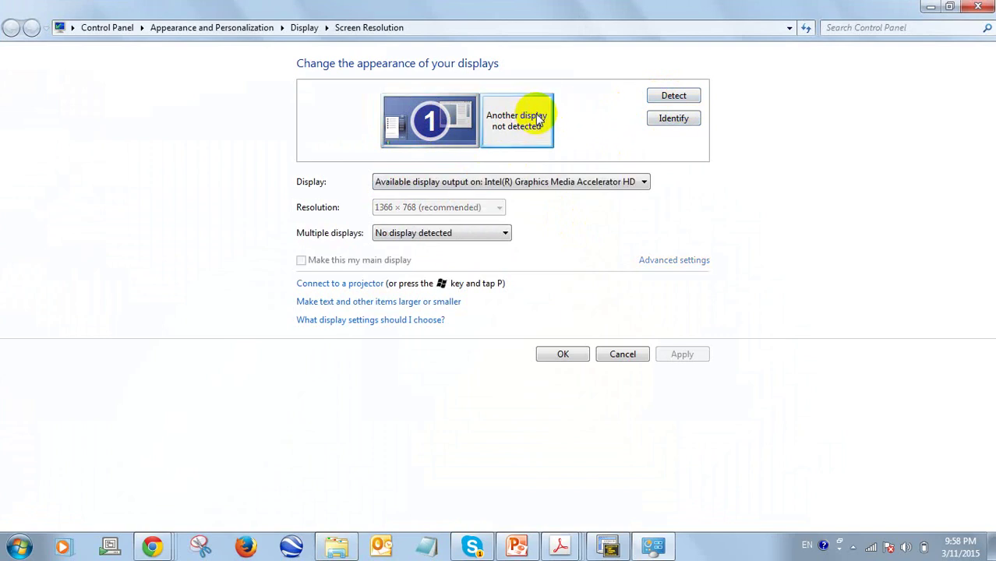
{"action": "left_click", "coordinate": [452, 119]}
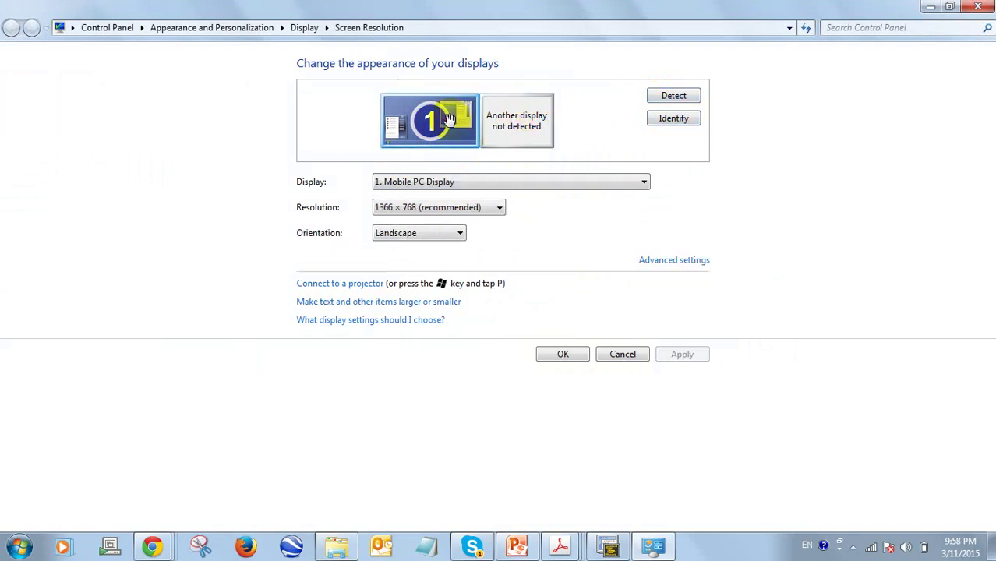
{"action": "left_click", "coordinate": [508, 125]}
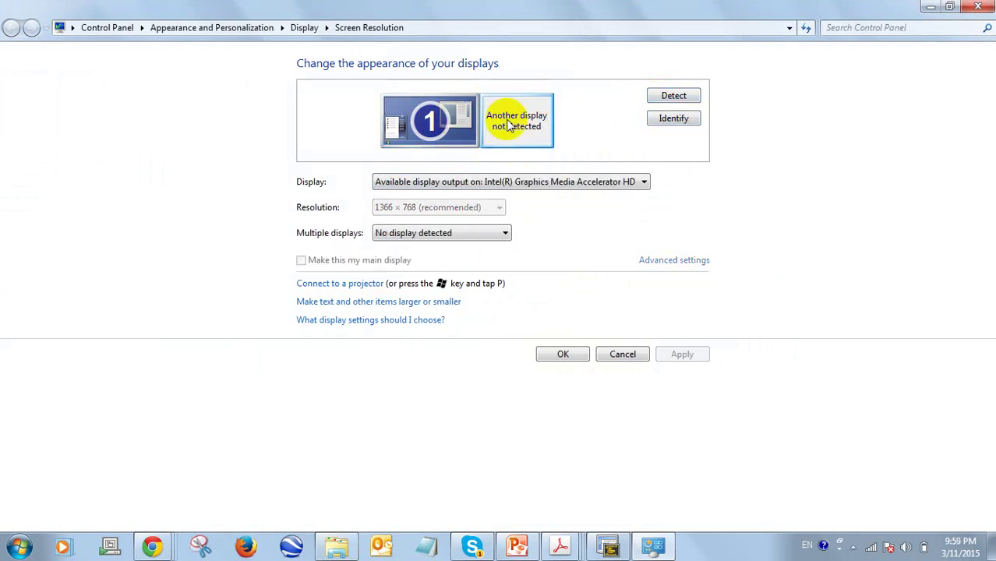
{"action": "left_click", "coordinate": [466, 232]}
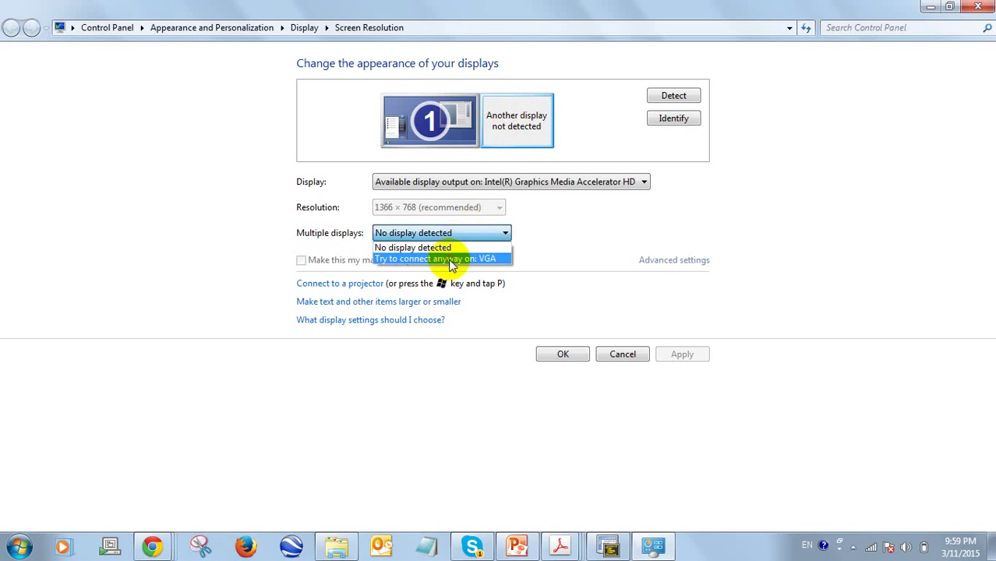
{"action": "left_click", "coordinate": [451, 260]}
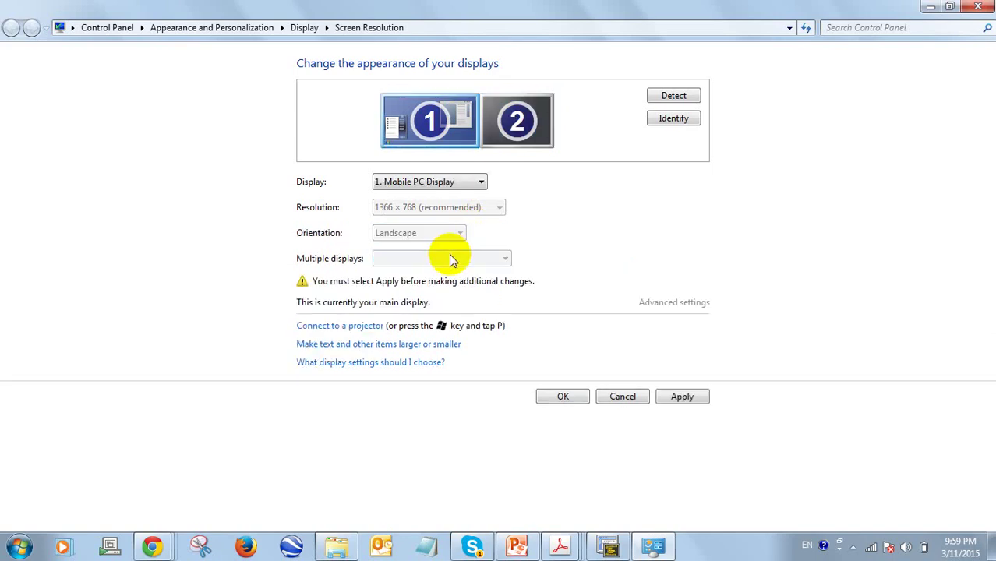
{"action": "left_click", "coordinate": [455, 185]}
{"action": "left_click", "coordinate": [539, 189]}
{"action": "left_click", "coordinate": [471, 185]}
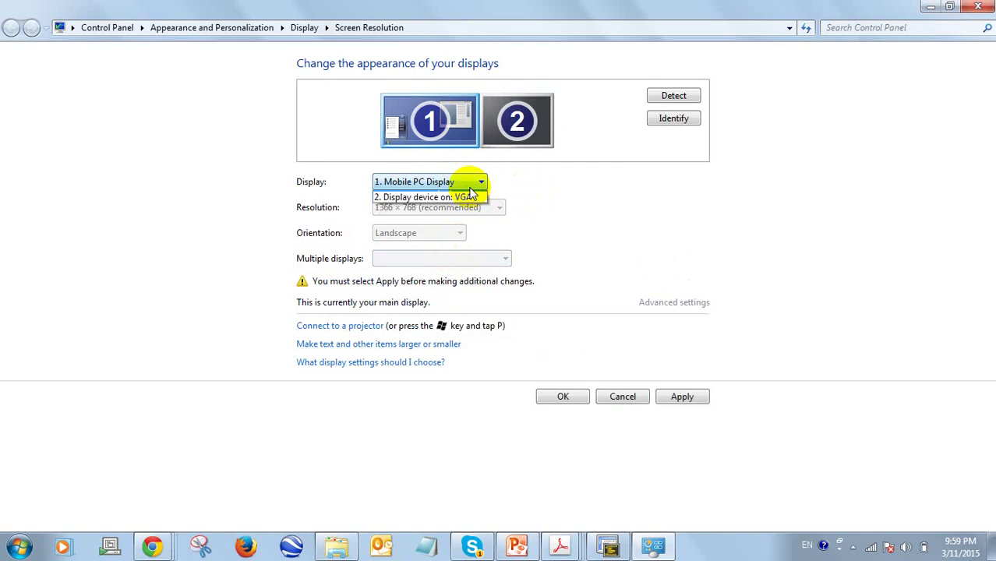
{"action": "left_click", "coordinate": [545, 205]}
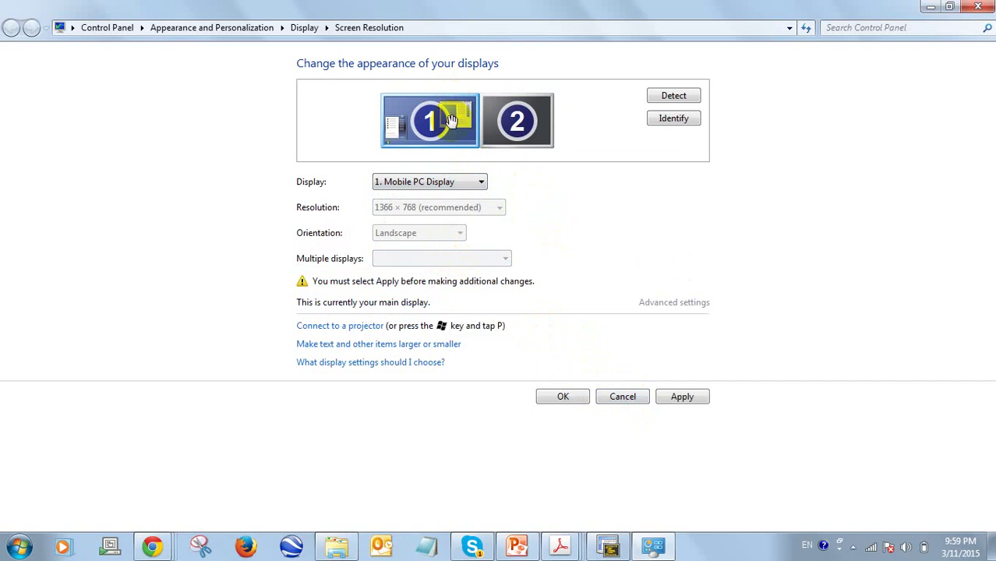
{"action": "left_click", "coordinate": [533, 123]}
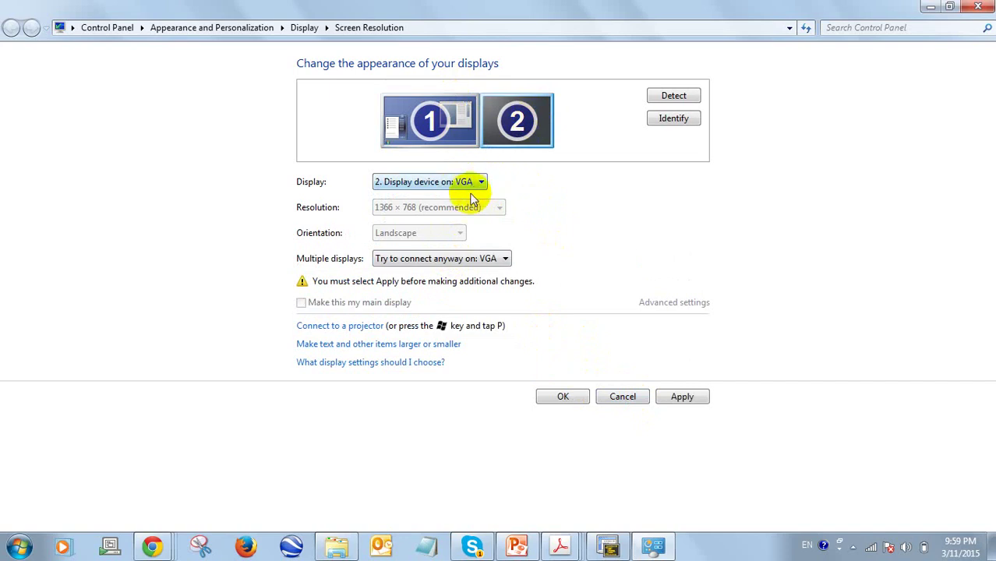
{"action": "left_click", "coordinate": [465, 257]}
{"action": "left_click", "coordinate": [456, 284]}
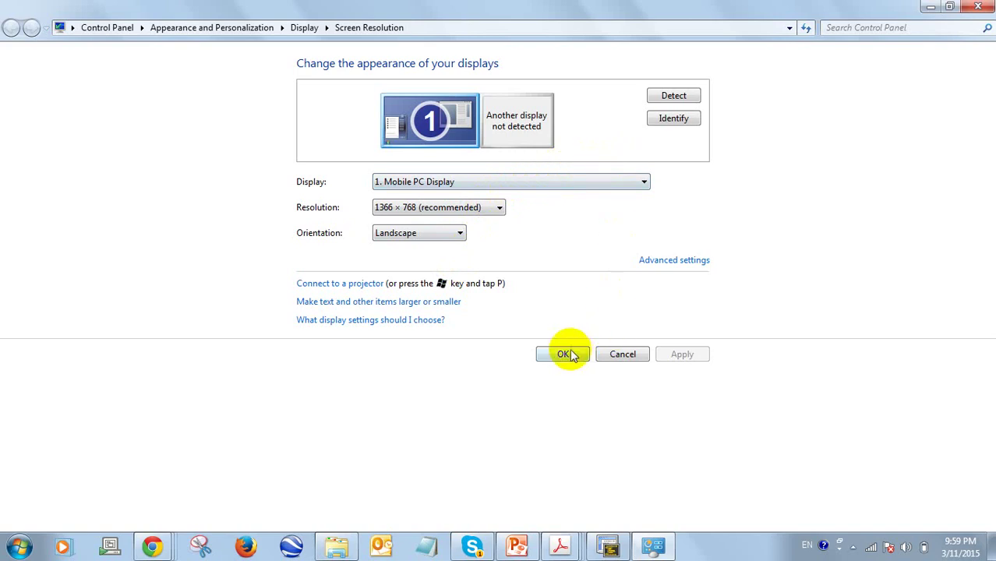
{"action": "left_click", "coordinate": [678, 117]}
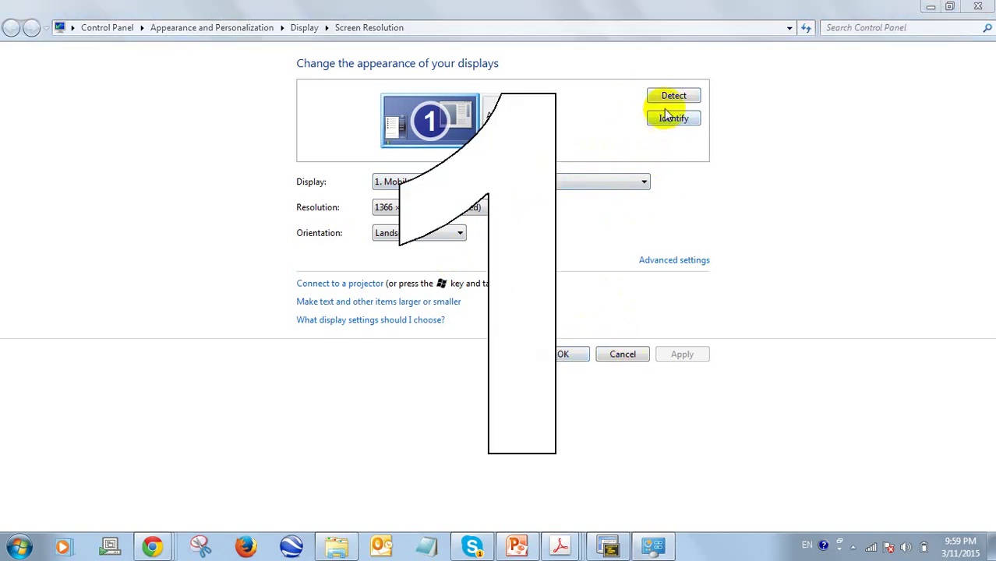
{"action": "left_click", "coordinate": [574, 355]}
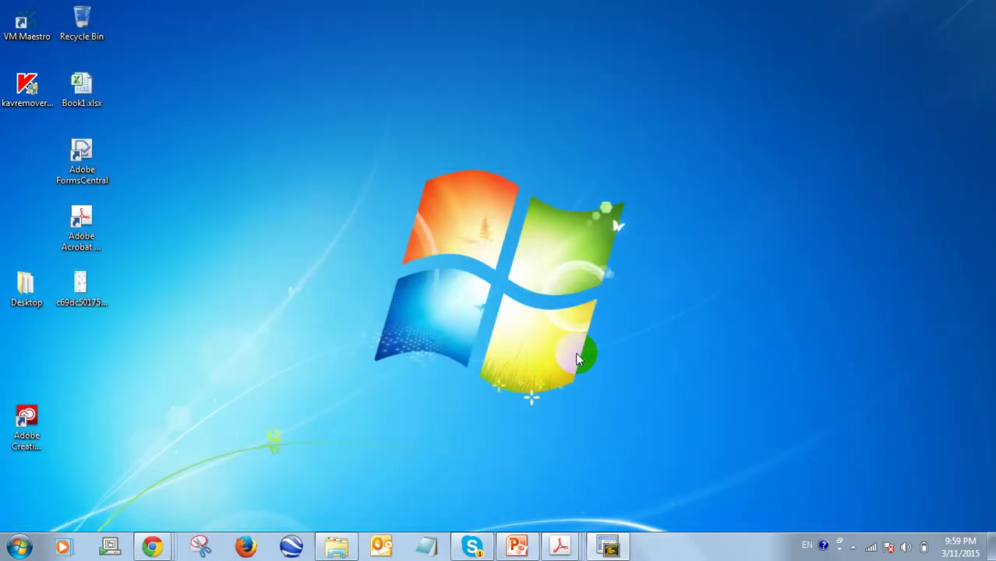
Step: Close the SecureCRT window, confirming disconnection from R4
{"action": "left_click", "coordinate": [615, 547]}
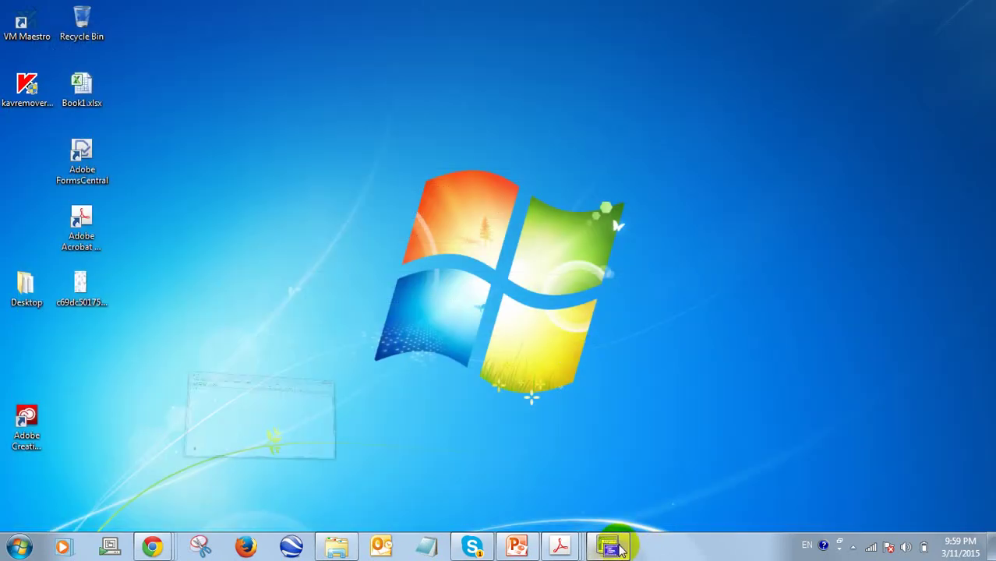
{"action": "right_click", "coordinate": [619, 543]}
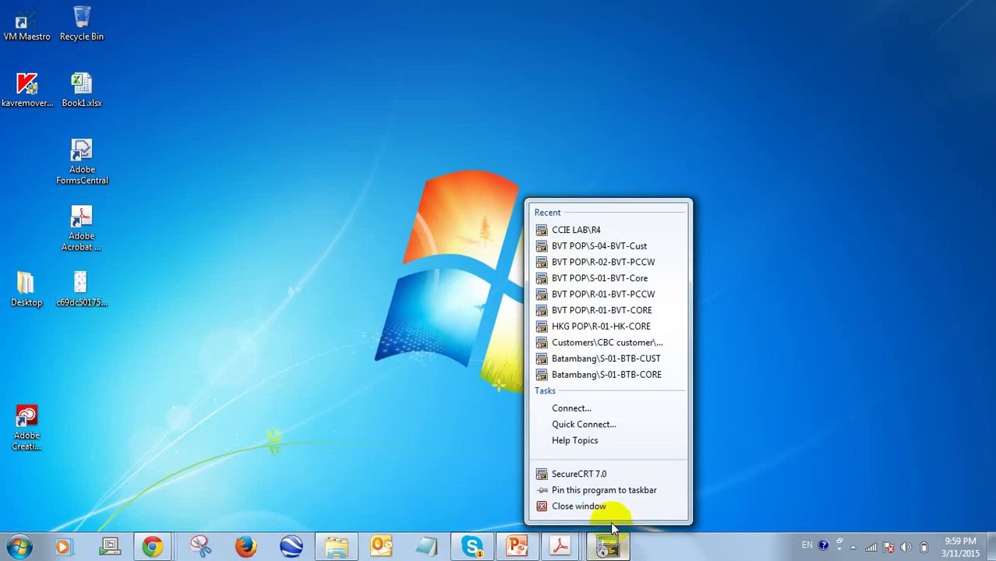
{"action": "left_click", "coordinate": [606, 508]}
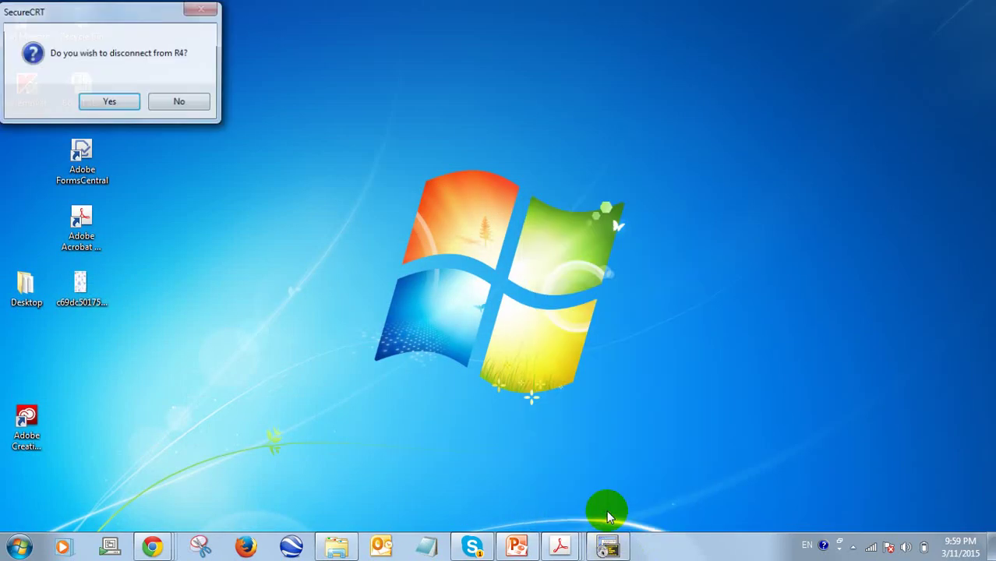
{"action": "left_click", "coordinate": [113, 102]}
Step: Relaunch SecureCRT and dismiss its session list without connecting
{"action": "left_click", "coordinate": [20, 545]}
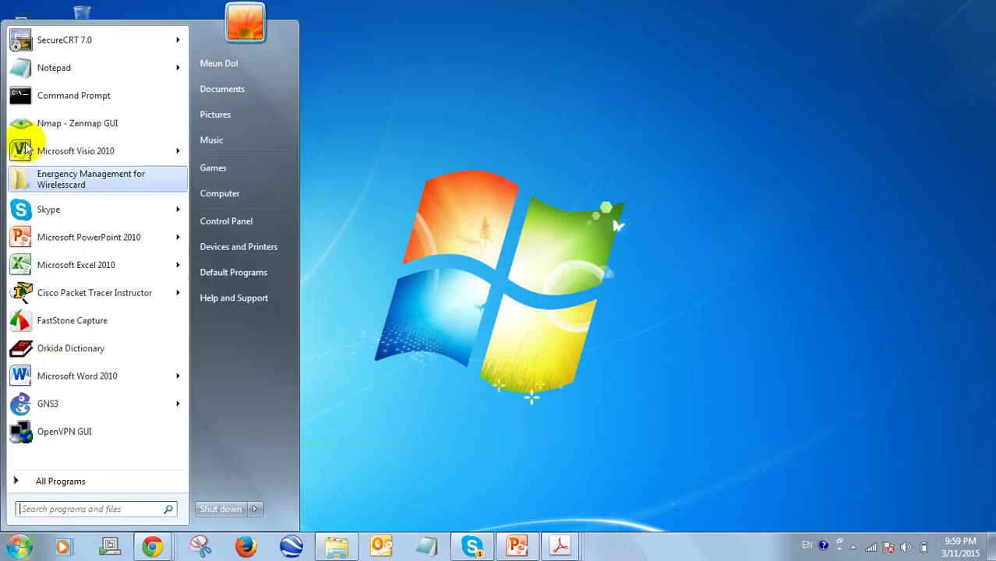
{"action": "left_click", "coordinate": [66, 43]}
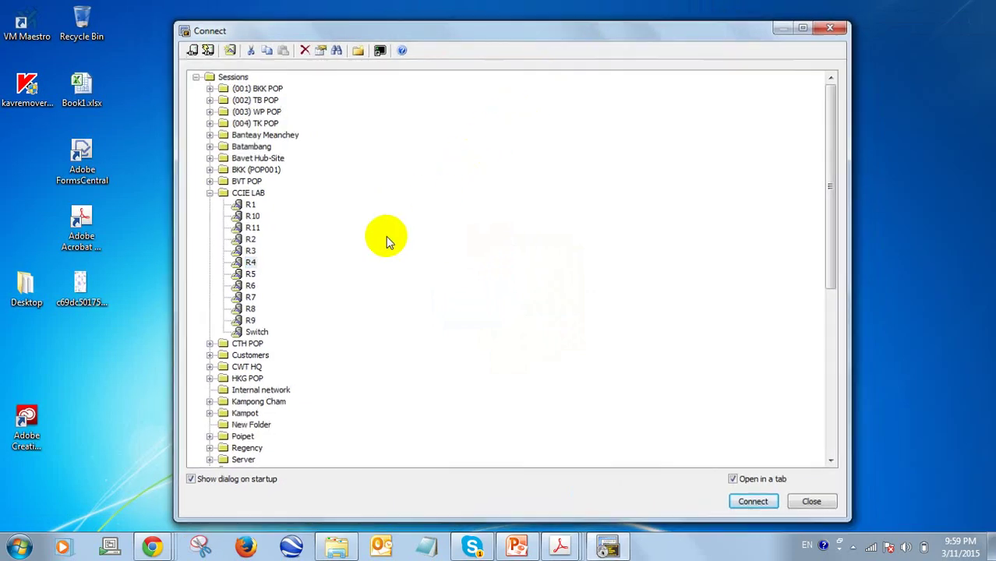
{"action": "key", "text": "Escape"}
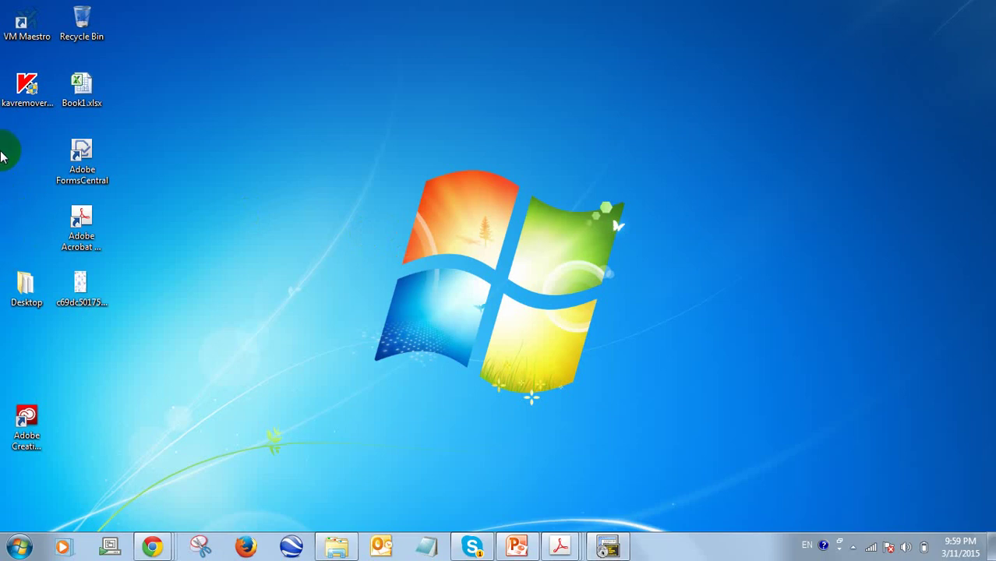
Step: Clear the desktop icon selection and open the Run dialog with Win+R
{"action": "left_click_drag", "start_coordinate": [13, 160], "coordinate": [2, 247]}
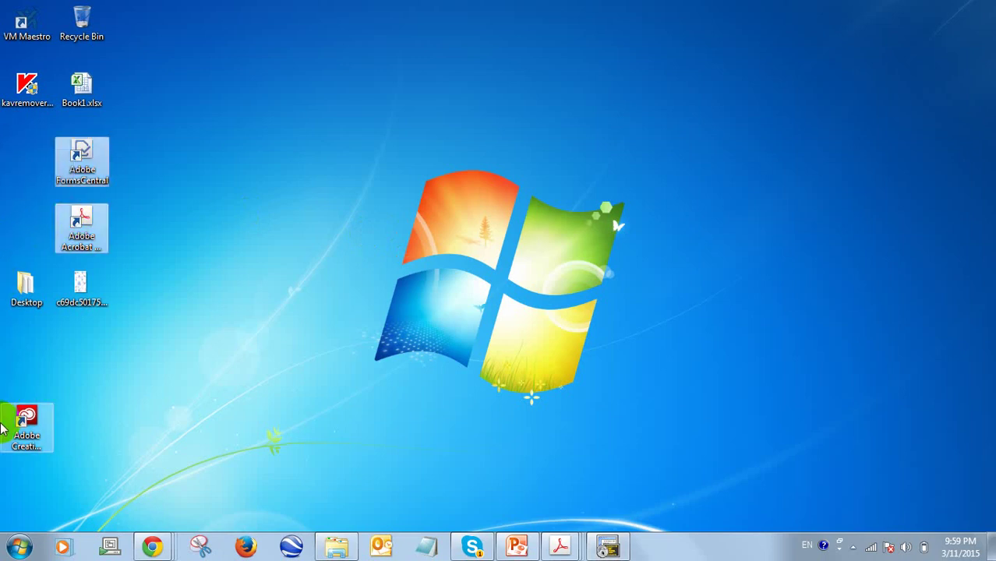
{"action": "left_click", "coordinate": [148, 360]}
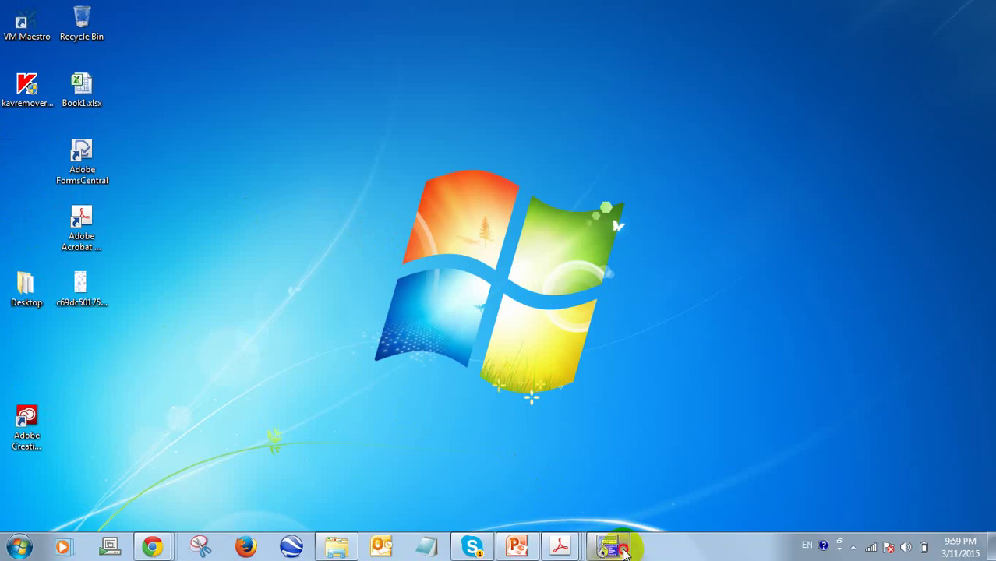
{"action": "left_click", "coordinate": [609, 547]}
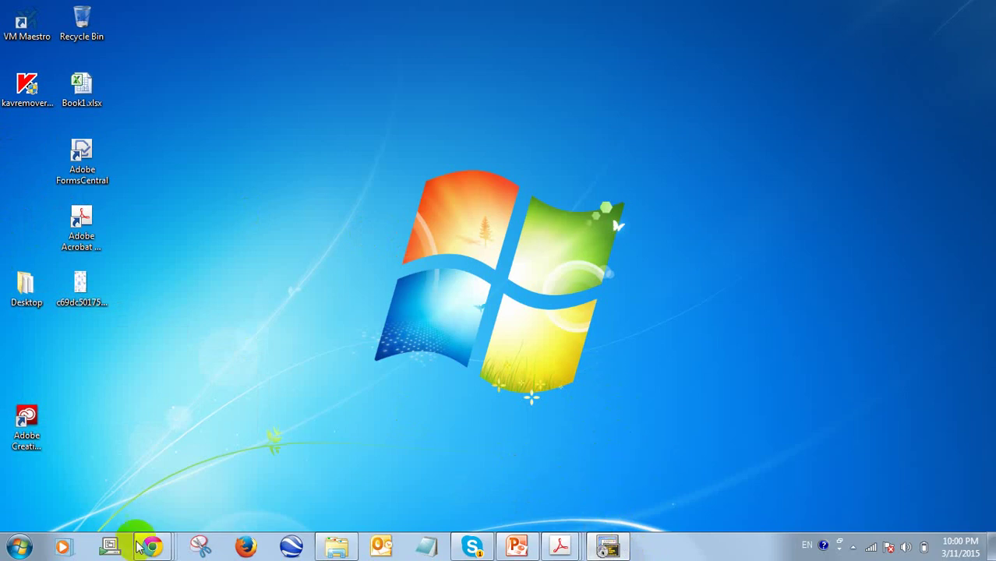
{"action": "key", "text": "super+r"}
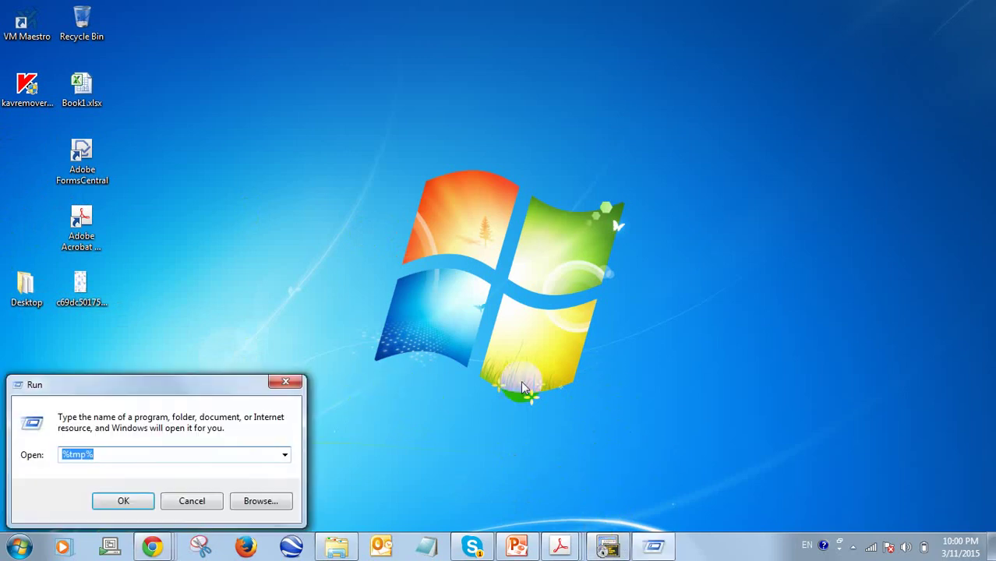
Step: Open Command Prompt and telnet to 150.129.21.200 port 2004, reaching R4's console
{"action": "type", "text": "cmd"}
{"action": "key", "text": "Return"}
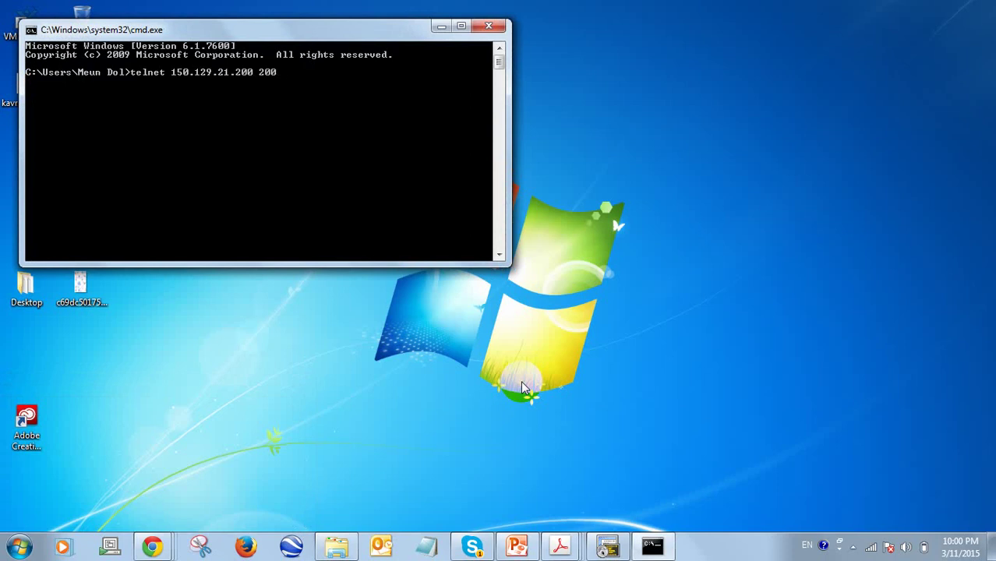
{"action": "key", "text": "Return"}
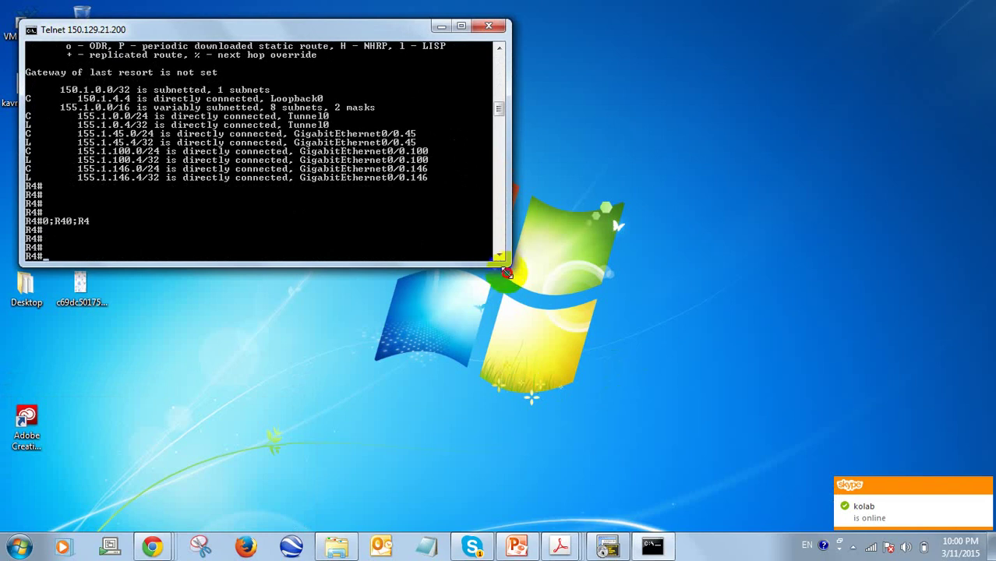
Step: Make the telnet console window taller and move it toward the screen centre
{"action": "left_click_drag", "start_coordinate": [506, 271], "coordinate": [607, 407]}
{"action": "left_click_drag", "start_coordinate": [291, 26], "coordinate": [507, 35]}
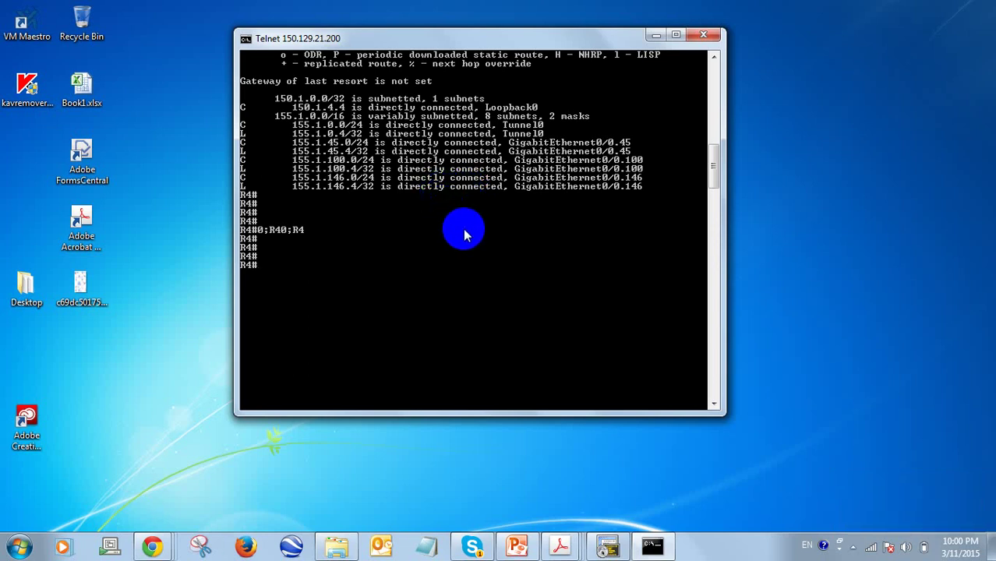
{"action": "left_click", "coordinate": [445, 35]}
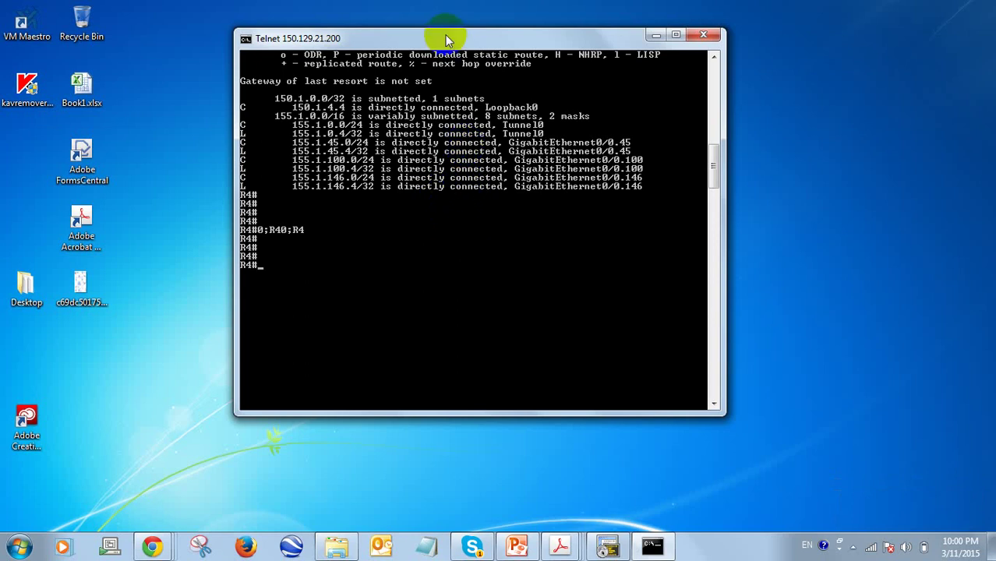
{"action": "left_click_drag", "start_coordinate": [471, 45], "coordinate": [534, 44]}
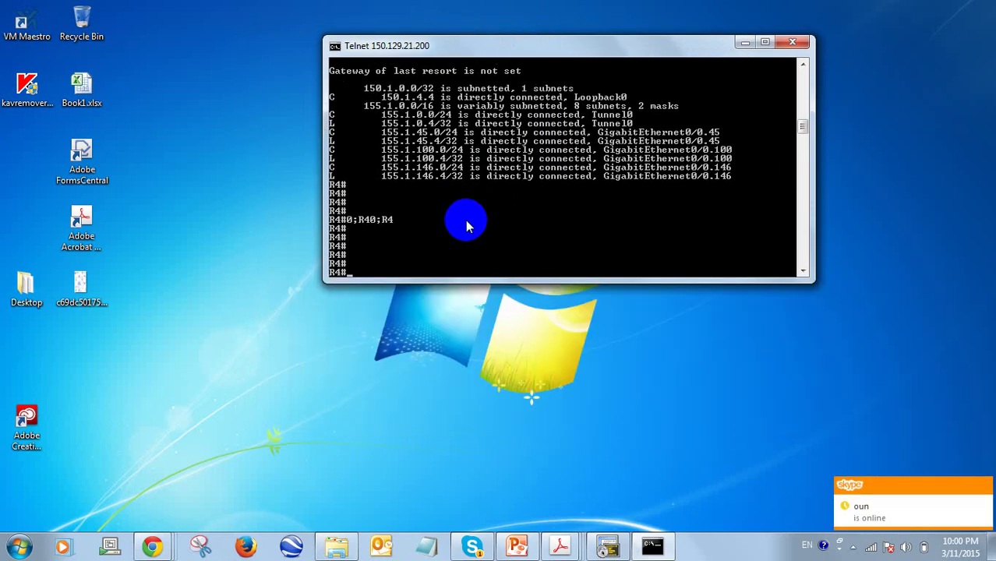
Step: Run 'show ip interface brief' on R4 to list its IPv4 interface summary
{"action": "type", "text": "o"}
{"action": "key", "text": "Tab"}
{"action": "type", "text": "ip inter"}
{"action": "key", "text": "Tab"}
{"action": "type", "text": "b"}
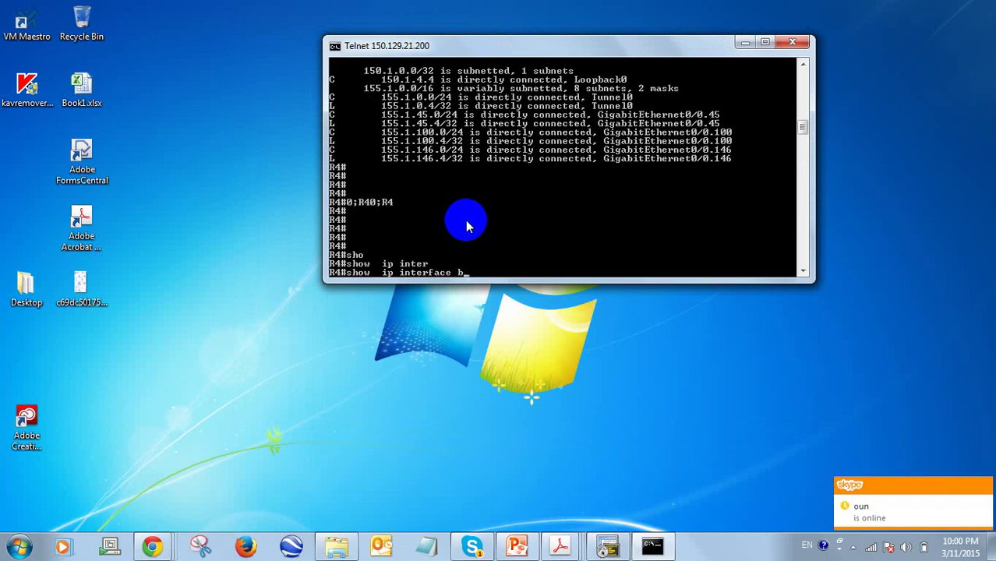
{"action": "type", "text": "ri"}
{"action": "key", "text": "Tab"}
{"action": "key", "text": "Return"}
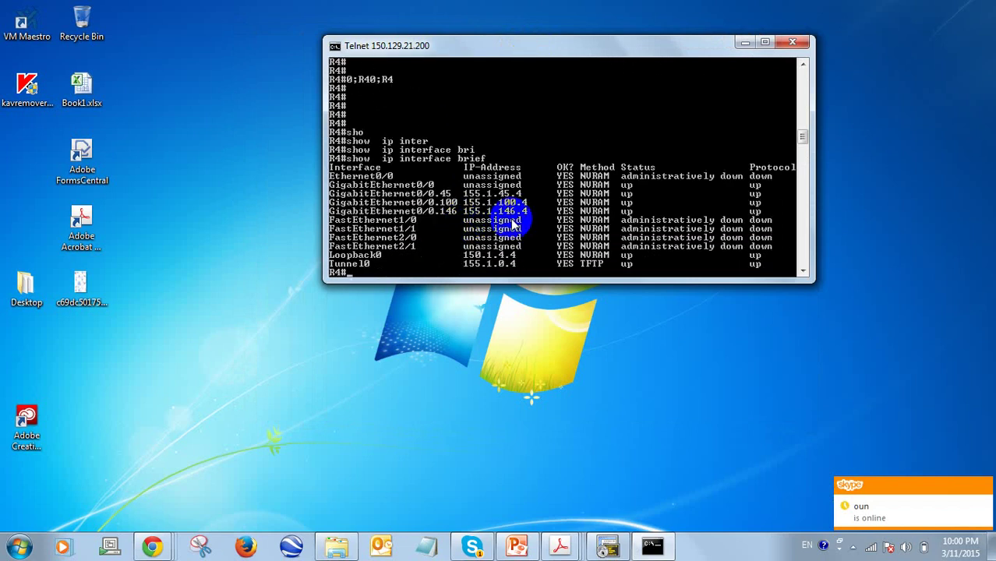
{"action": "left_click", "coordinate": [447, 212]}
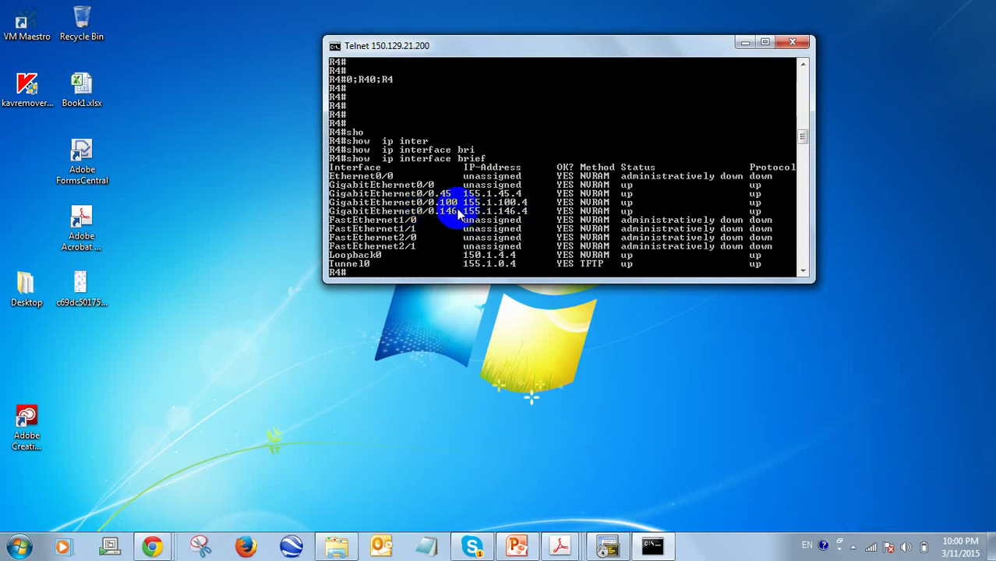
Step: Run 'show ipv6 interface brief' on R4 and page through the full listing in an enlarged console
{"action": "type", "text": "sh"}
{"action": "key", "text": "Tab"}
{"action": "type", "text": "ipv"}
{"action": "key", "text": "Tab"}
{"action": "type", "text": "inter"}
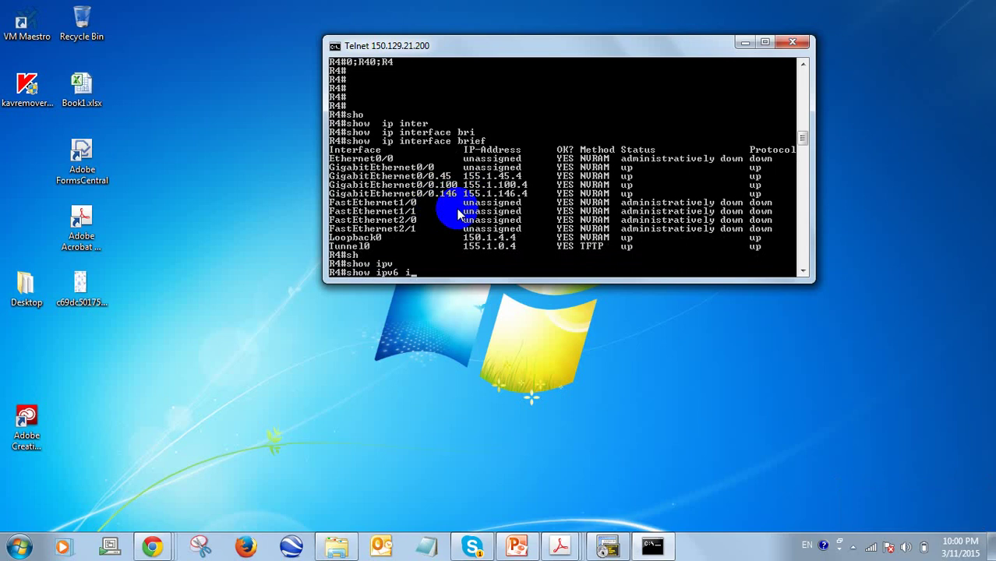
{"action": "key", "text": "Tab"}
{"action": "type", "text": "br"}
{"action": "key", "text": "Tab"}
{"action": "key", "text": "Return"}
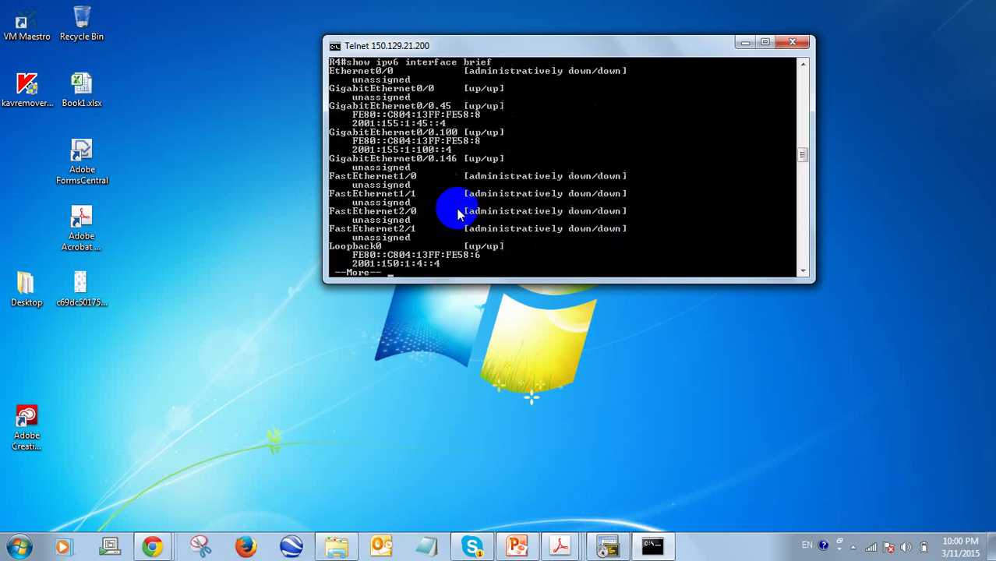
{"action": "left_click", "coordinate": [766, 41]}
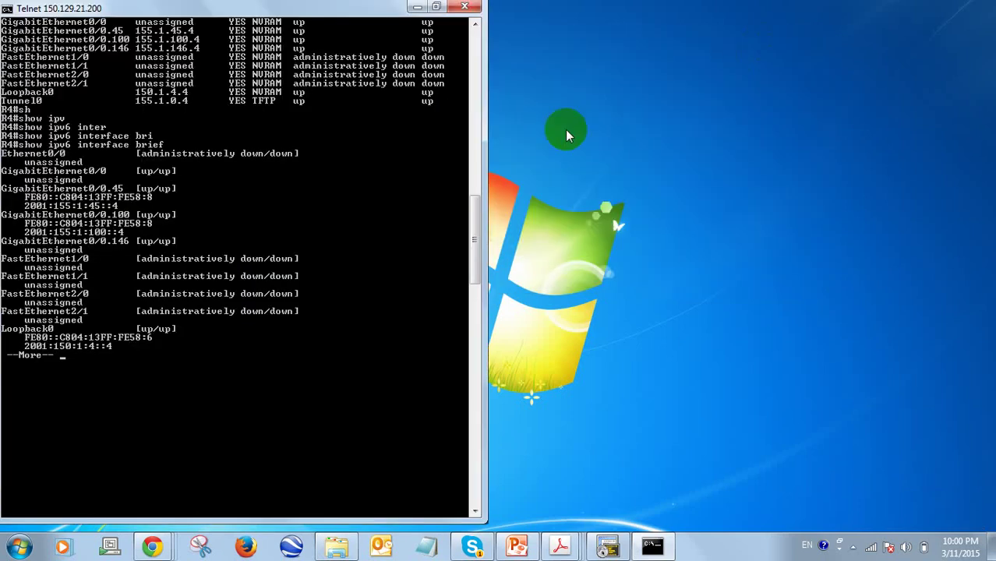
{"action": "key", "text": "space"}
Step: Select and copy the IPv6 address text, such as 2001:155:1:100::4, from the output
{"action": "key", "text": "super+Down"}
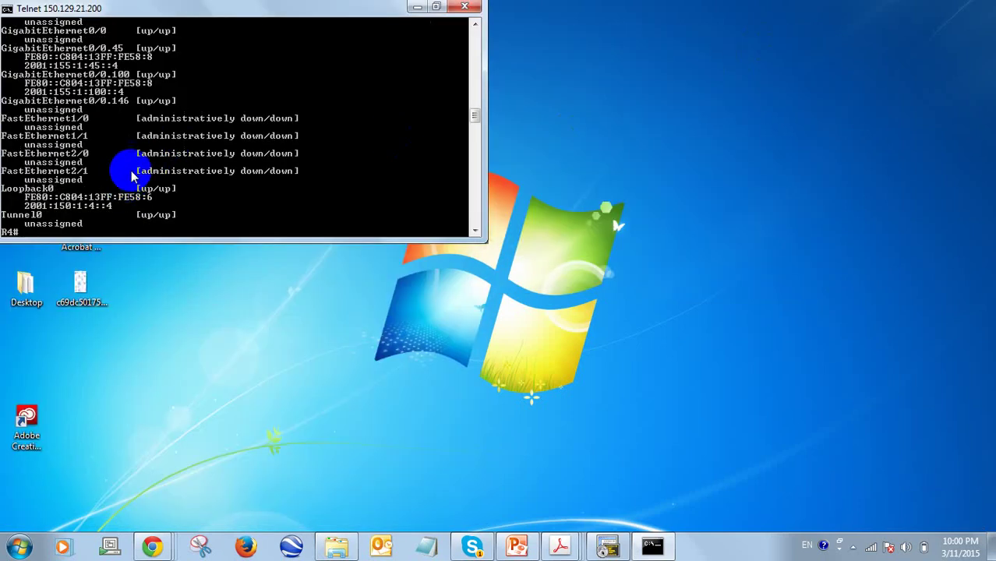
{"action": "left_click_drag", "start_coordinate": [239, 10], "coordinate": [537, 104]}
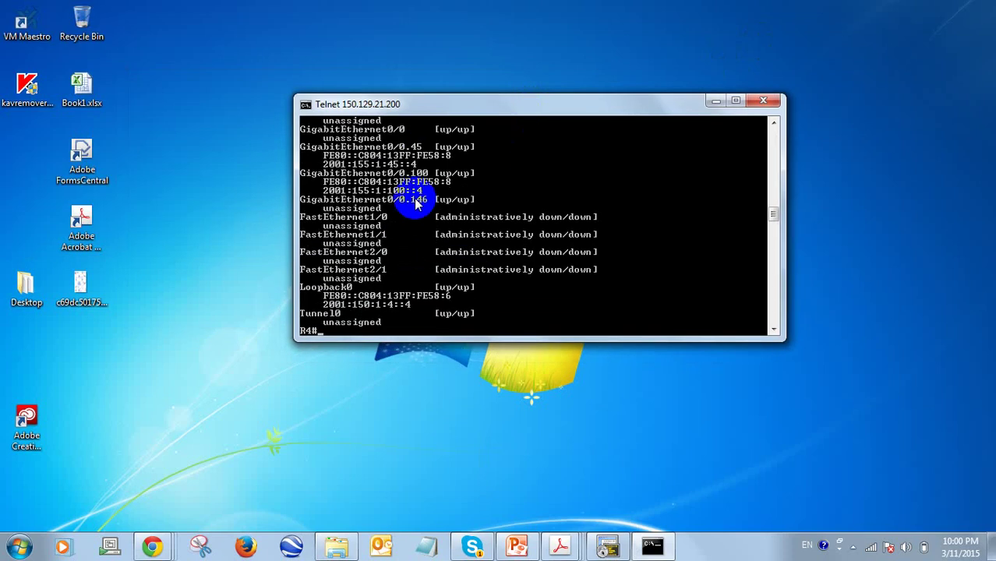
{"action": "left_click_drag", "start_coordinate": [772, 212], "coordinate": [771, 209]}
{"action": "left_click_drag", "start_coordinate": [427, 232], "coordinate": [420, 264]}
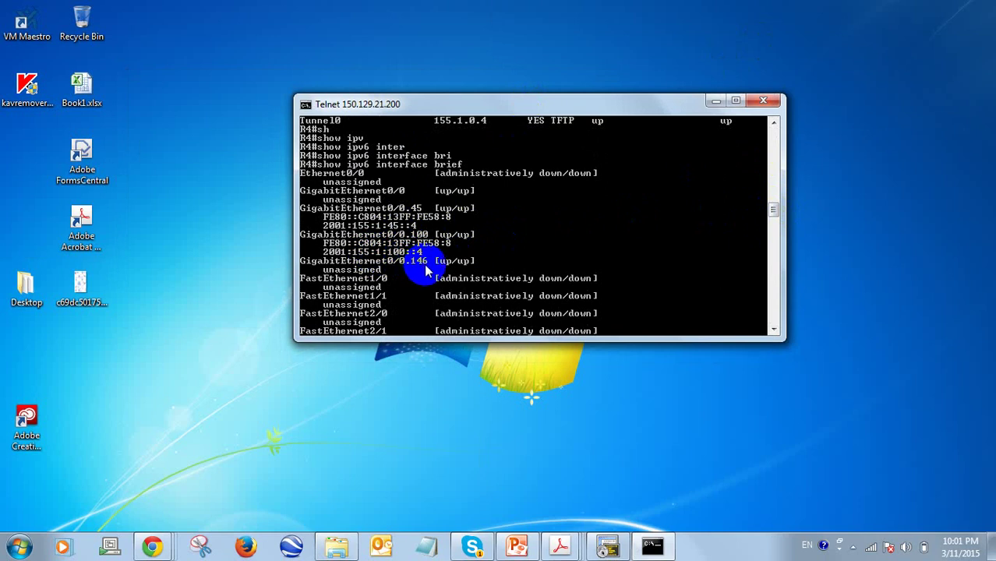
{"action": "mouse_move", "coordinate": [425, 265]}
{"action": "left_mouse_down"}
{"action": "mouse_move", "coordinate": [438, 264]}
{"action": "mouse_move", "coordinate": [413, 273]}
{"action": "left_mouse_up"}
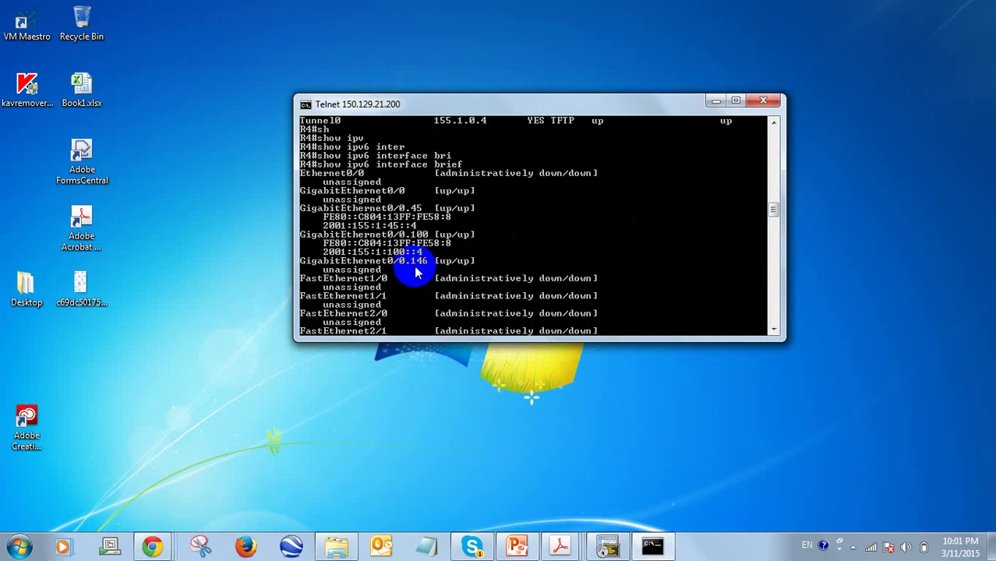
{"action": "right_click", "coordinate": [416, 270]}
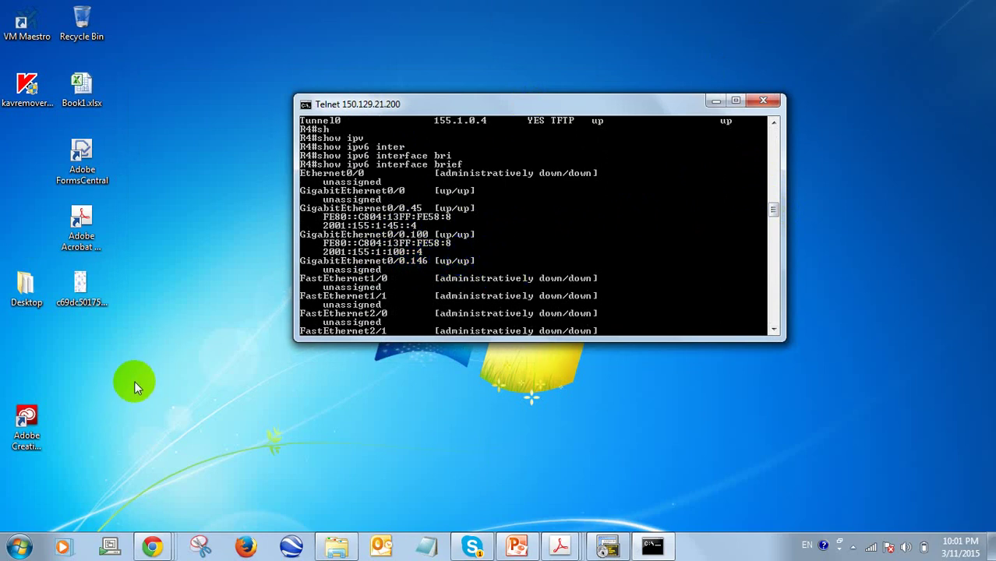
Step: Open a new Command Prompt and start a telnet session to router R1
{"action": "key", "text": "super+r"}
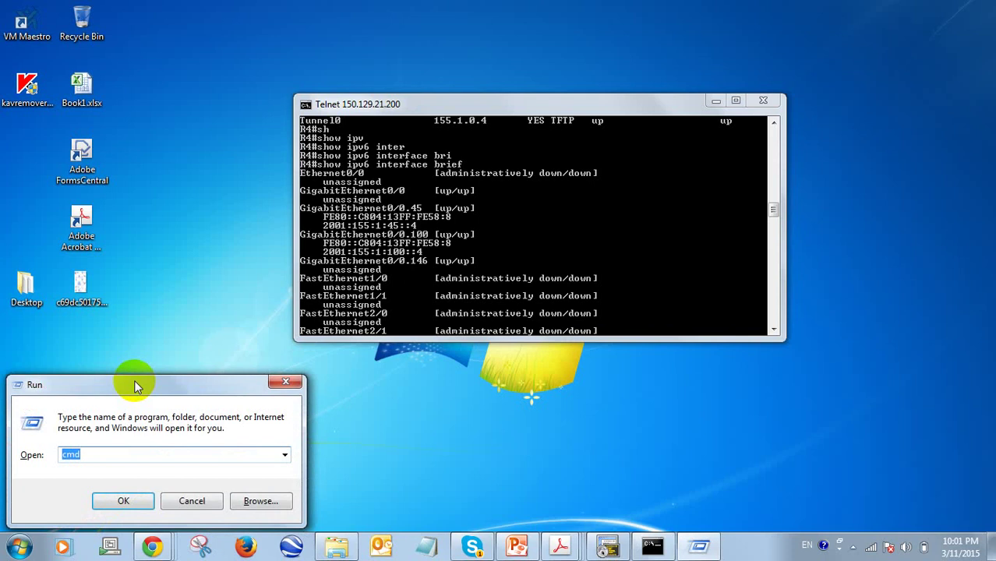
{"action": "key", "text": "Return"}
{"action": "type", "text": "telnet 150.129.21.200 2001"}
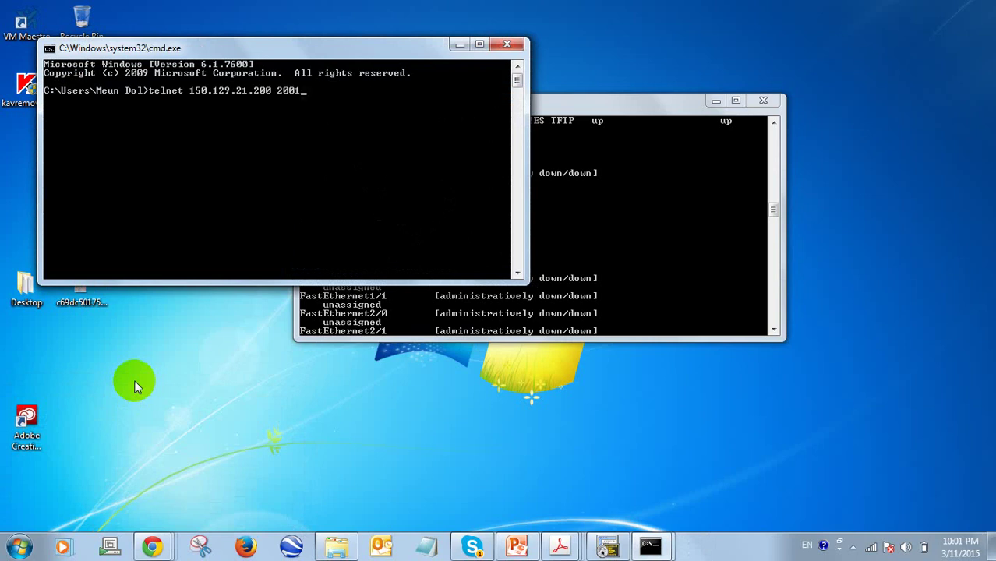
{"action": "key", "text": "Return"}
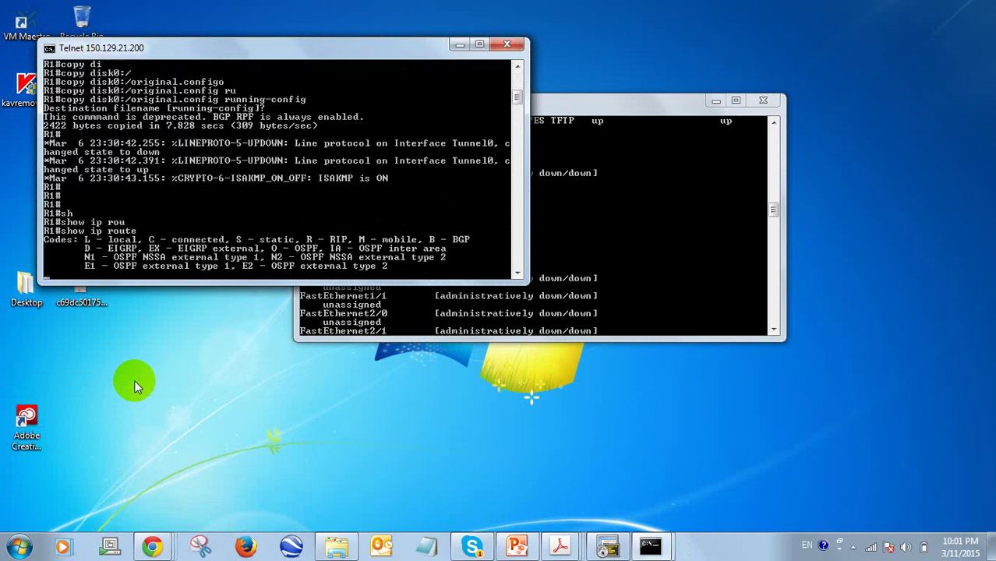
{"action": "key", "text": "Return"}
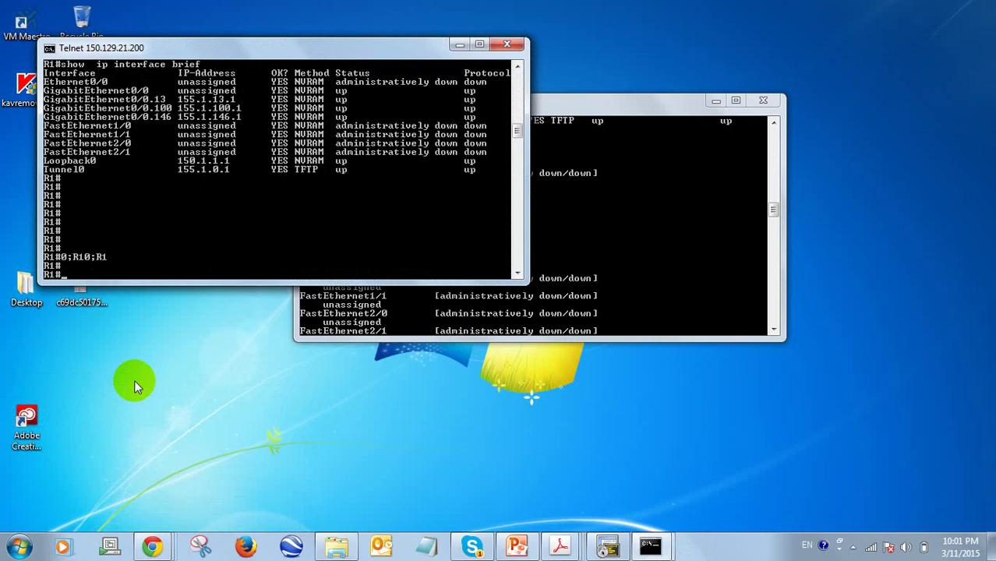
{"action": "type", "text": "e"}
Step: Close the R1 Telnet window and move R4's Telnet window toward the right
{"action": "left_click", "coordinate": [506, 45]}
{"action": "left_click", "coordinate": [17, 544]}
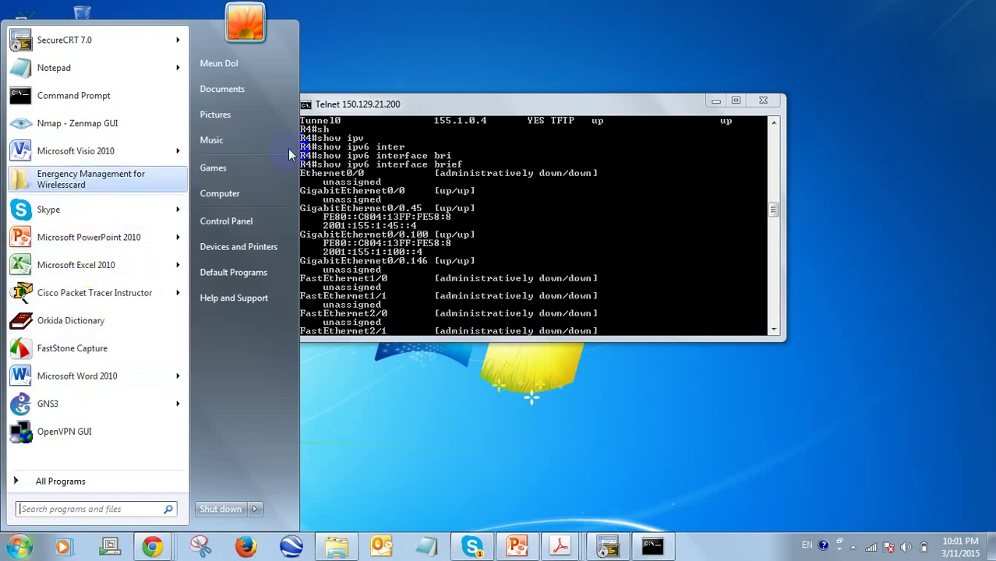
{"action": "left_click_drag", "start_coordinate": [395, 106], "coordinate": [490, 109]}
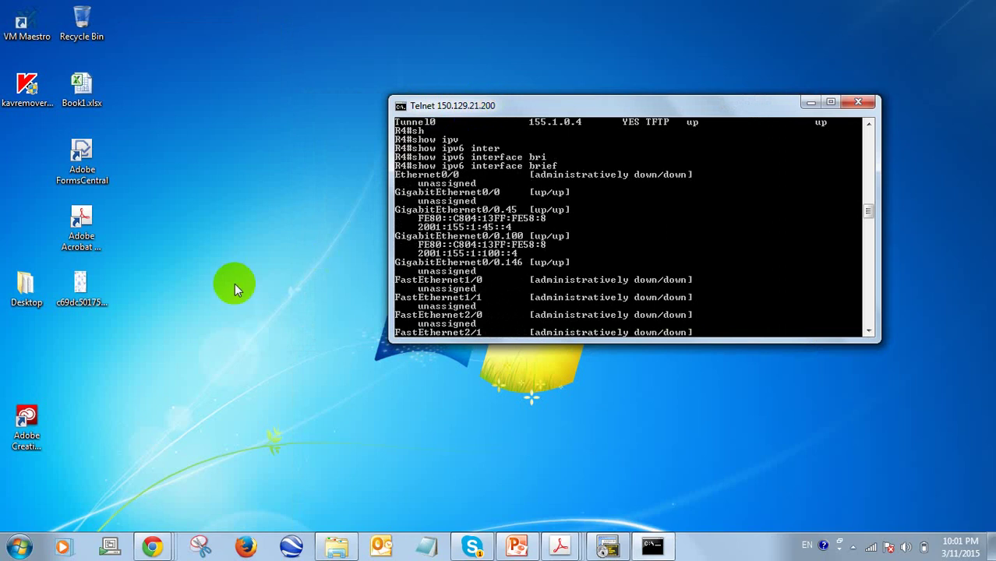
Step: Check SecureCRT 7.0's recent sessions in the Start menu, then show the open Acrobat PDF windows
{"action": "left_click", "coordinate": [16, 545]}
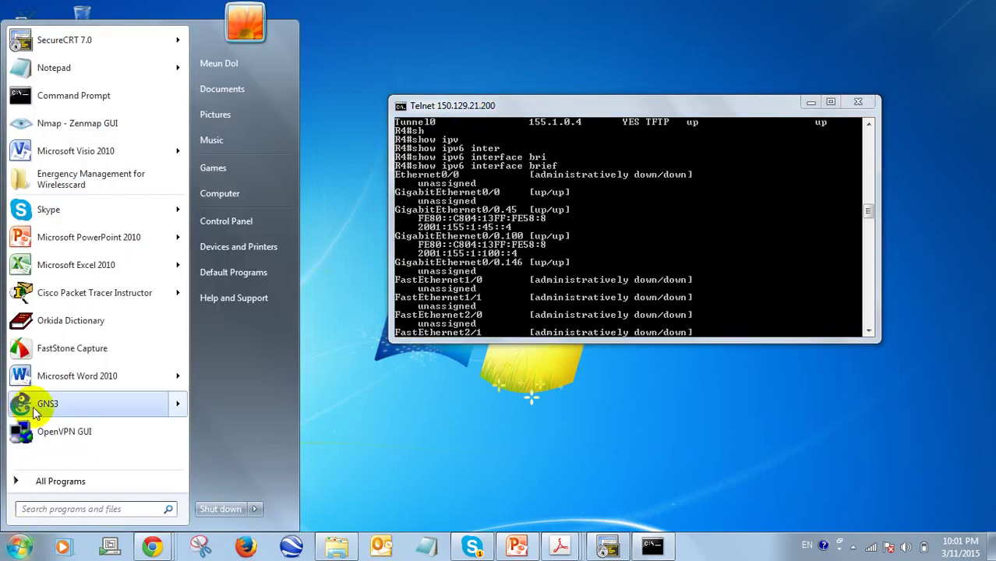
{"action": "mouse_move", "coordinate": [43, 46]}
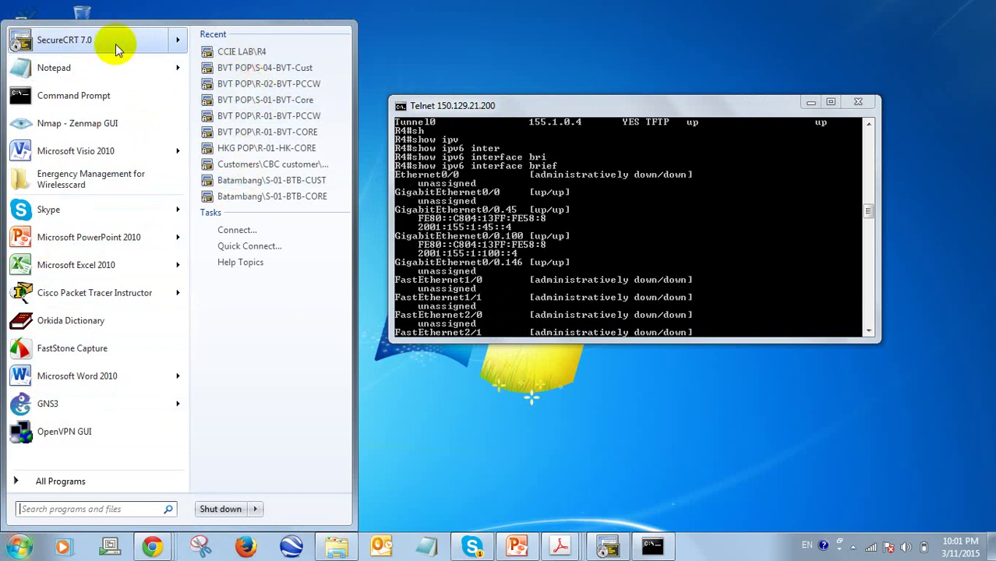
{"action": "left_click", "coordinate": [462, 394]}
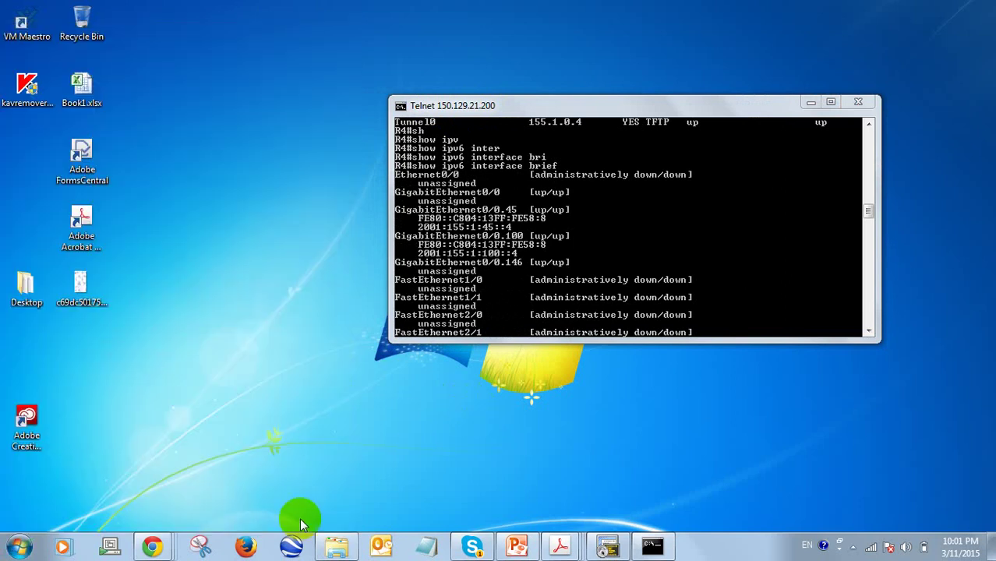
{"action": "left_click_drag", "start_coordinate": [634, 99], "coordinate": [623, 90]}
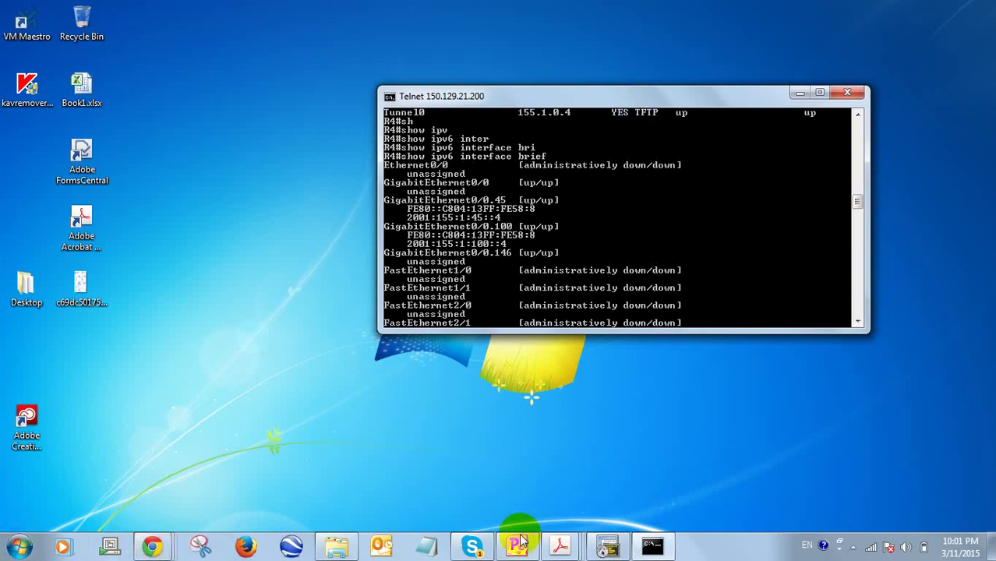
{"action": "left_click", "coordinate": [547, 539]}
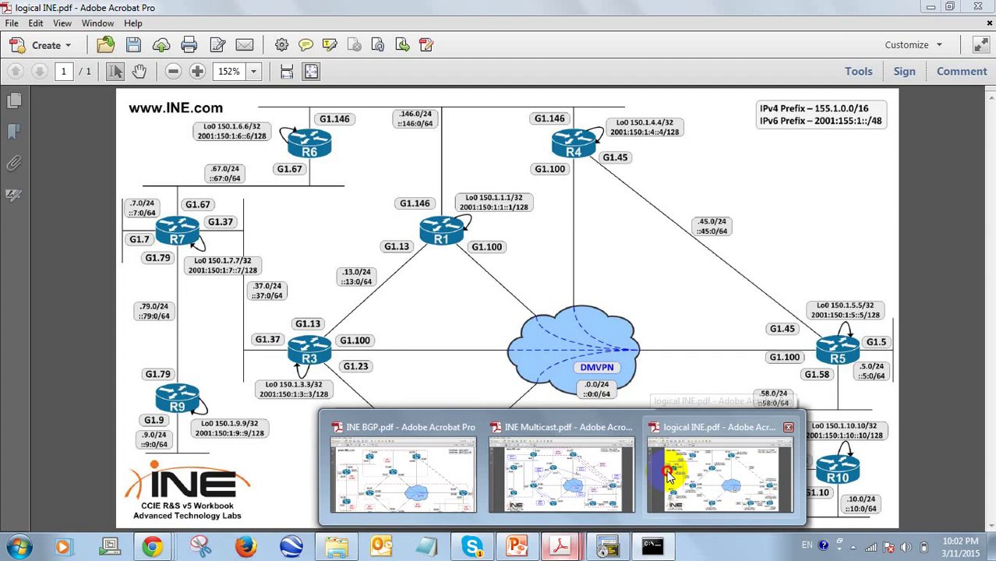
Step: Bring up the logical INE.pdf diagram and check the R4 session's window options
{"action": "left_click", "coordinate": [667, 468]}
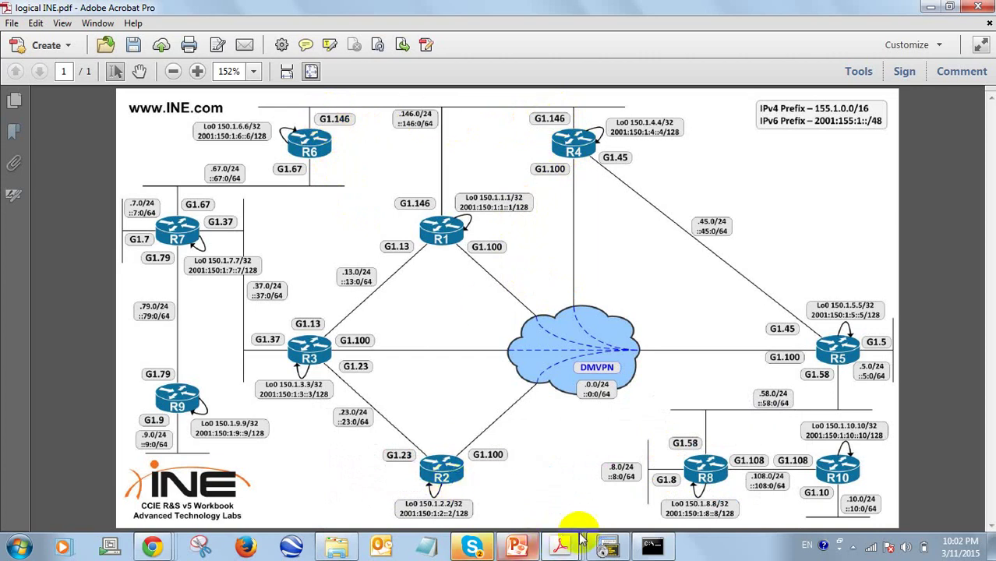
{"action": "mouse_move", "coordinate": [601, 547]}
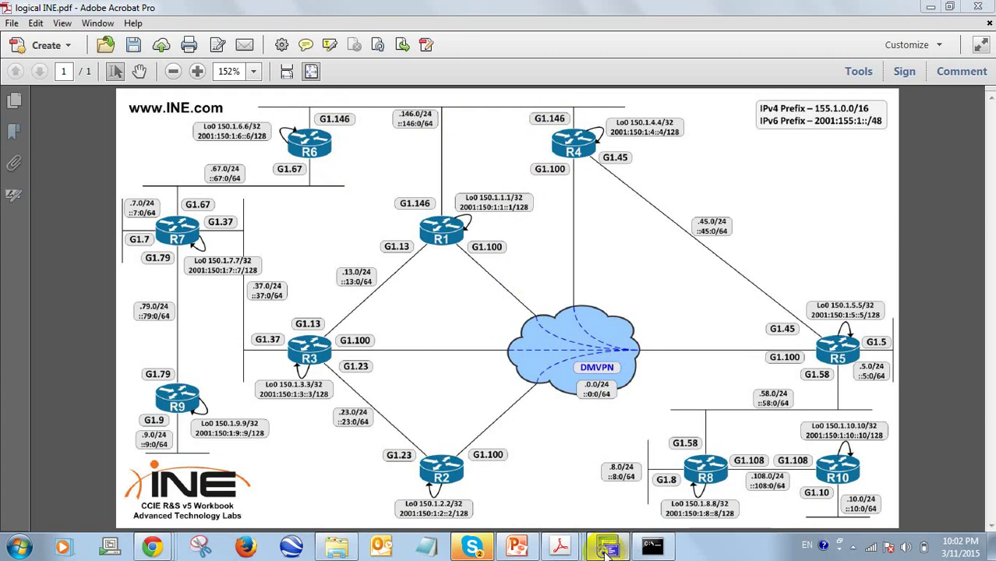
{"action": "right_click", "coordinate": [592, 464]}
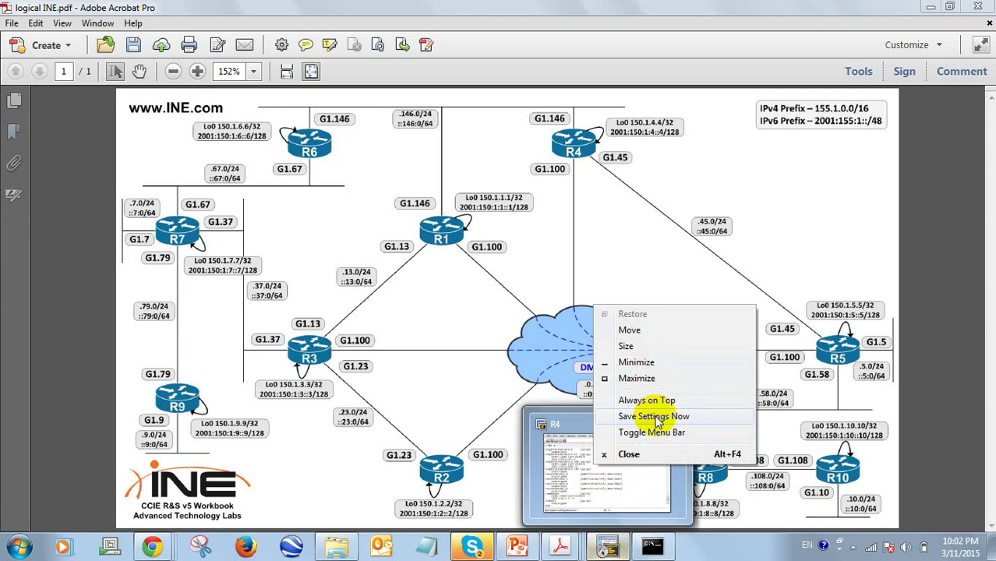
{"action": "left_click", "coordinate": [562, 450]}
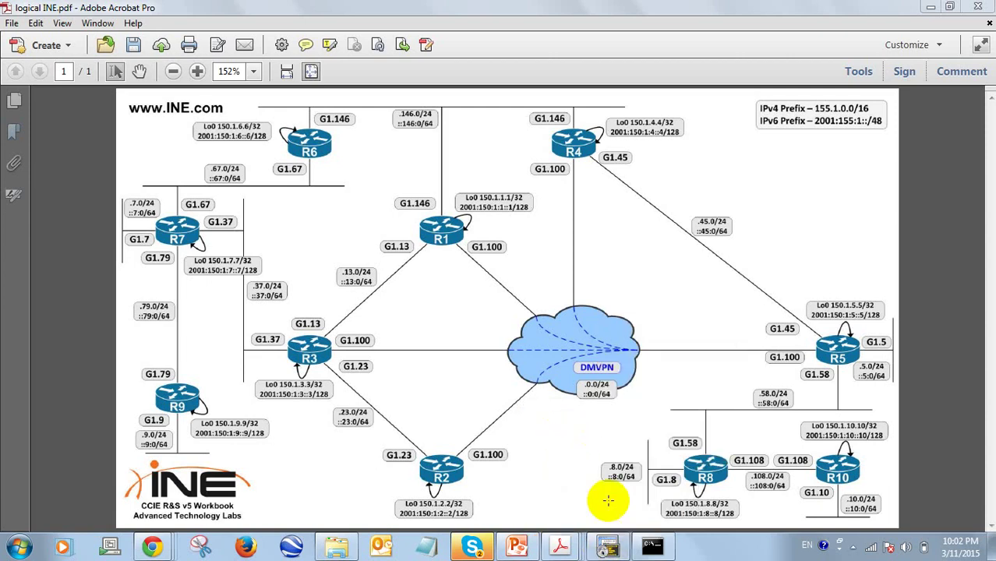
{"action": "mouse_move", "coordinate": [611, 548]}
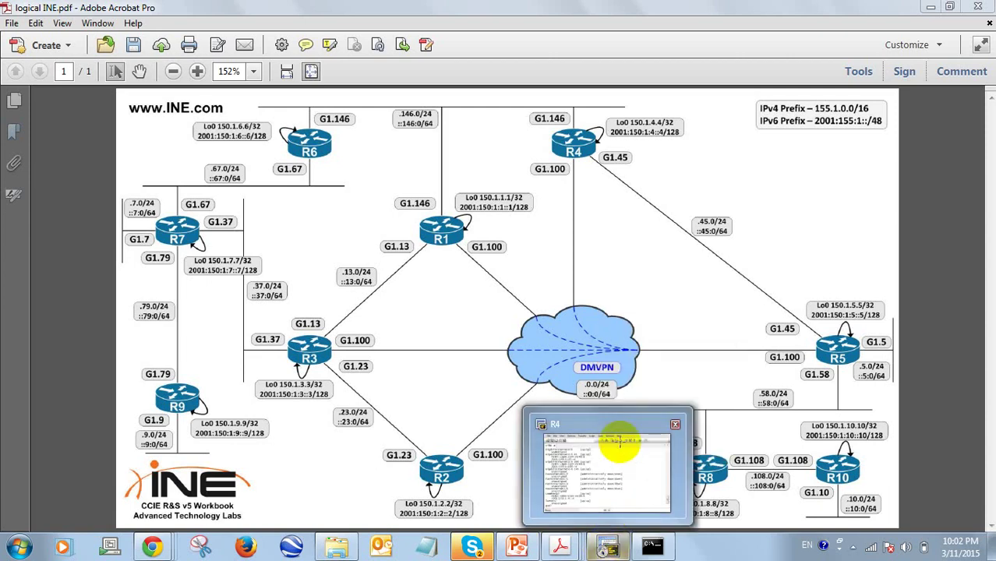
{"action": "left_click", "coordinate": [604, 543]}
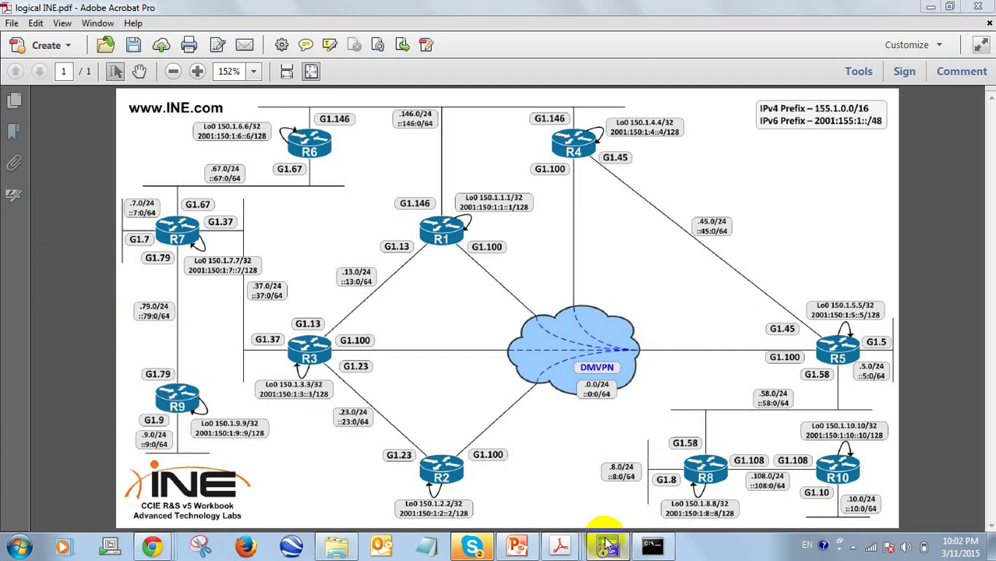
Step: Close SecureCRT from its taskbar menu, confirming the disconnect from R4
{"action": "right_click", "coordinate": [606, 543]}
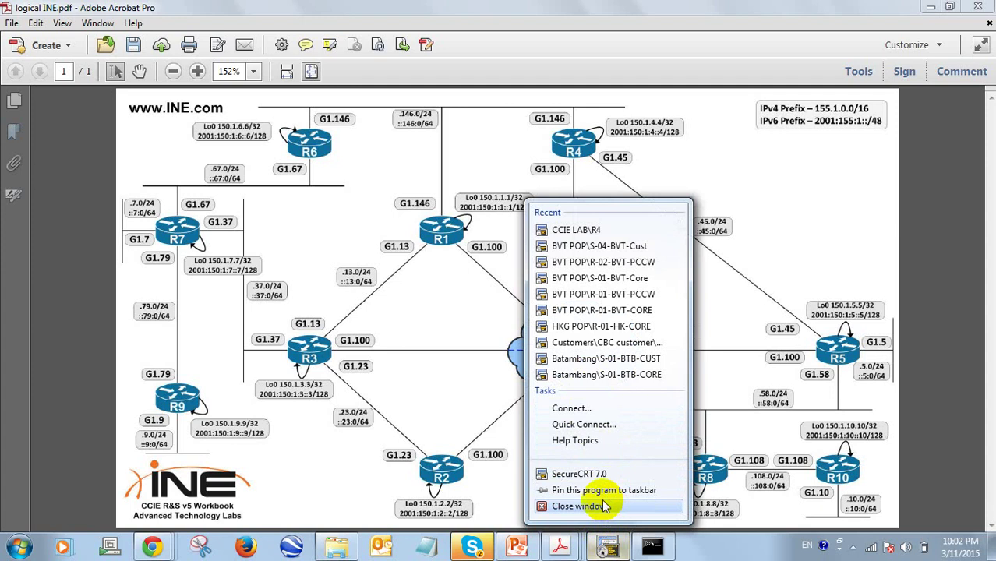
{"action": "right_click", "coordinate": [609, 543]}
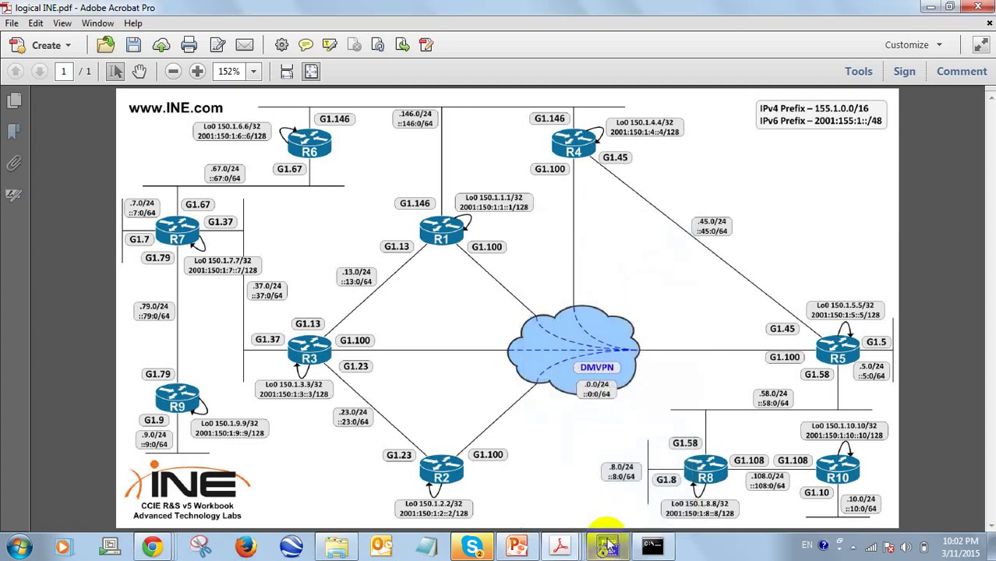
{"action": "right_click", "coordinate": [610, 542]}
{"action": "left_click", "coordinate": [617, 510]}
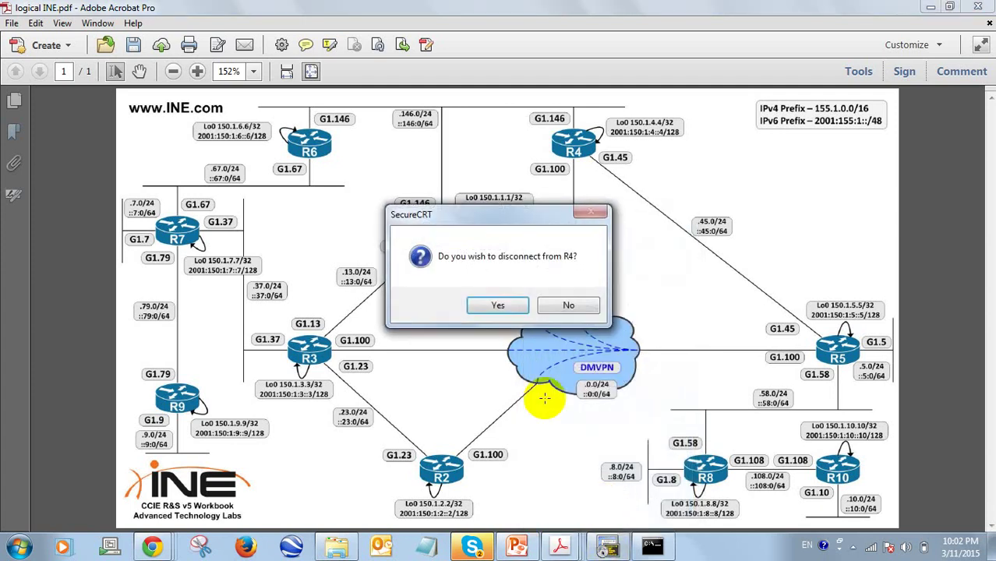
{"action": "left_click", "coordinate": [497, 306]}
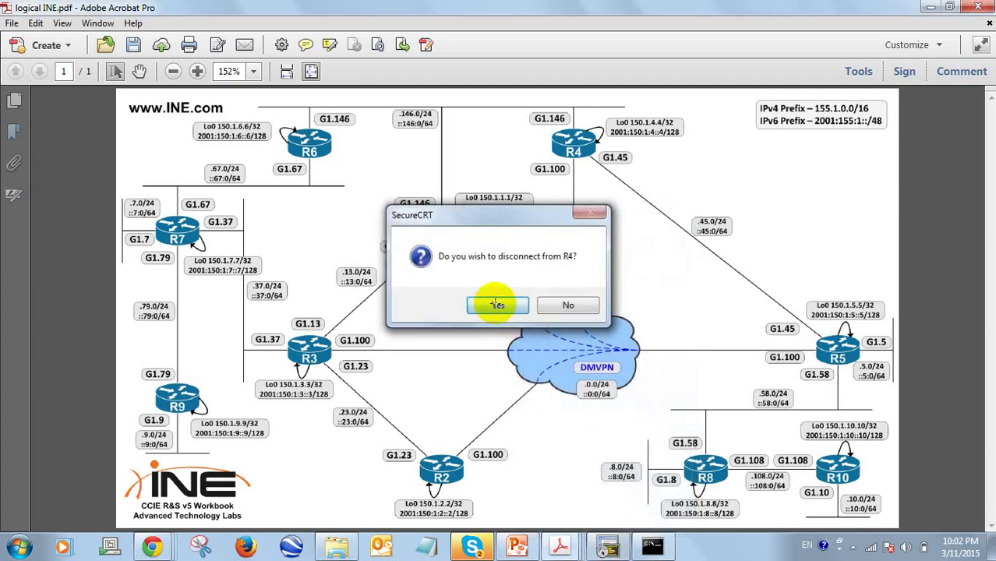
{"action": "left_click", "coordinate": [19, 547]}
Step: Start SecureCRT 7.0, center its CCIE LAB Connect dialog, then dismiss it without connecting
{"action": "left_click", "coordinate": [48, 39]}
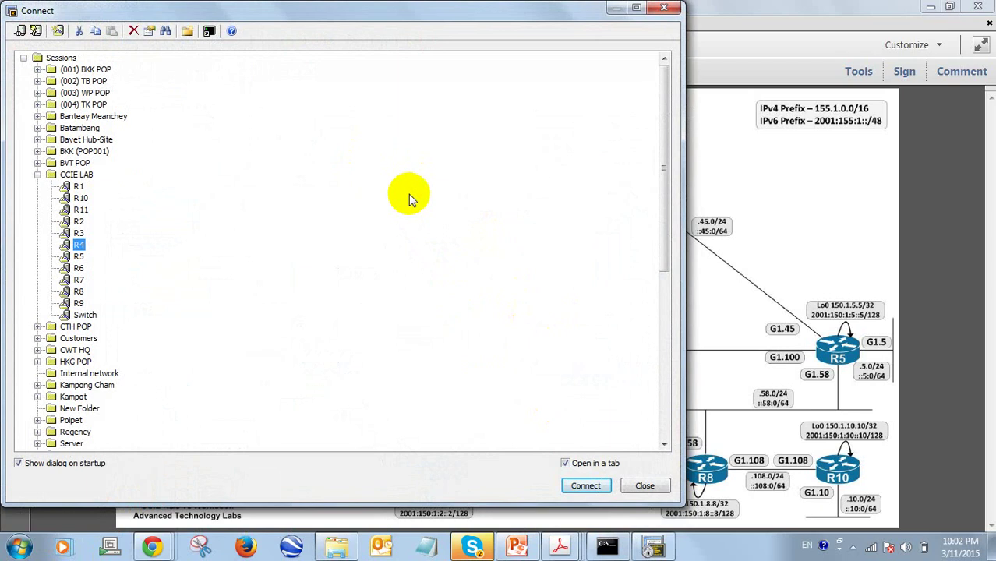
{"action": "left_click_drag", "start_coordinate": [402, 15], "coordinate": [586, 54]}
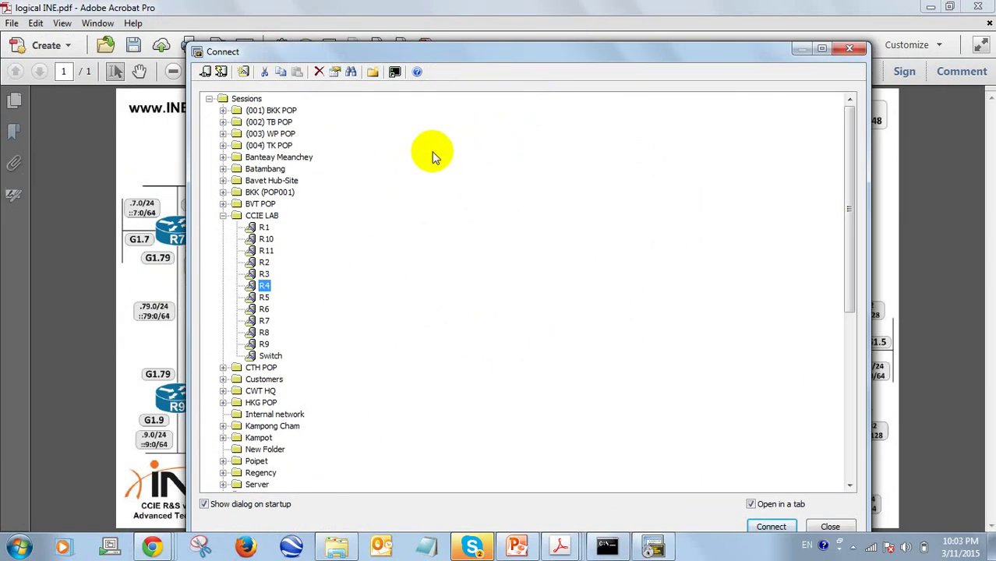
{"action": "key", "text": "Escape"}
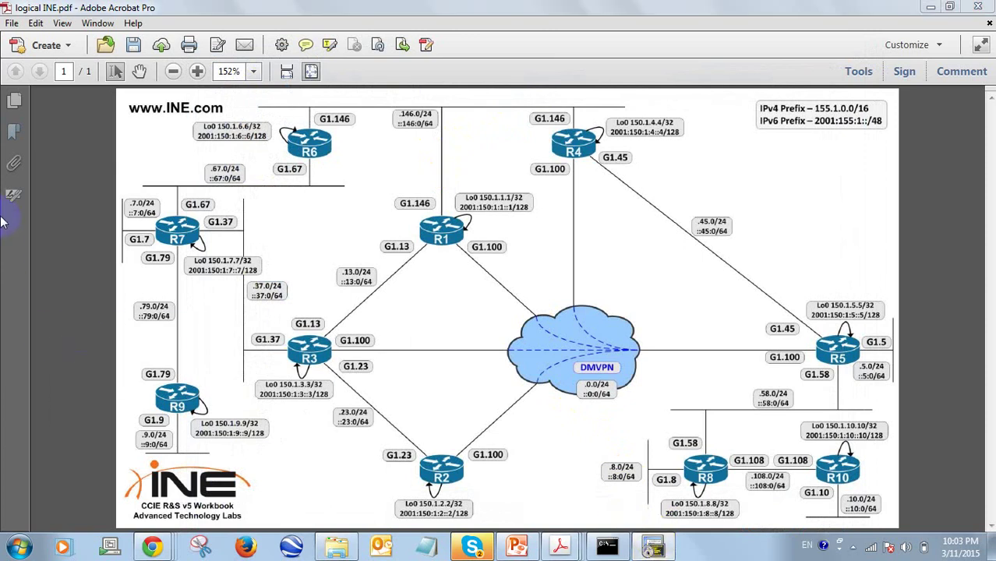
Step: Restore Acrobat to a smaller window and open Screen Resolution from the desktop's context menu
{"action": "left_click_drag", "start_coordinate": [311, 11], "coordinate": [566, 20]}
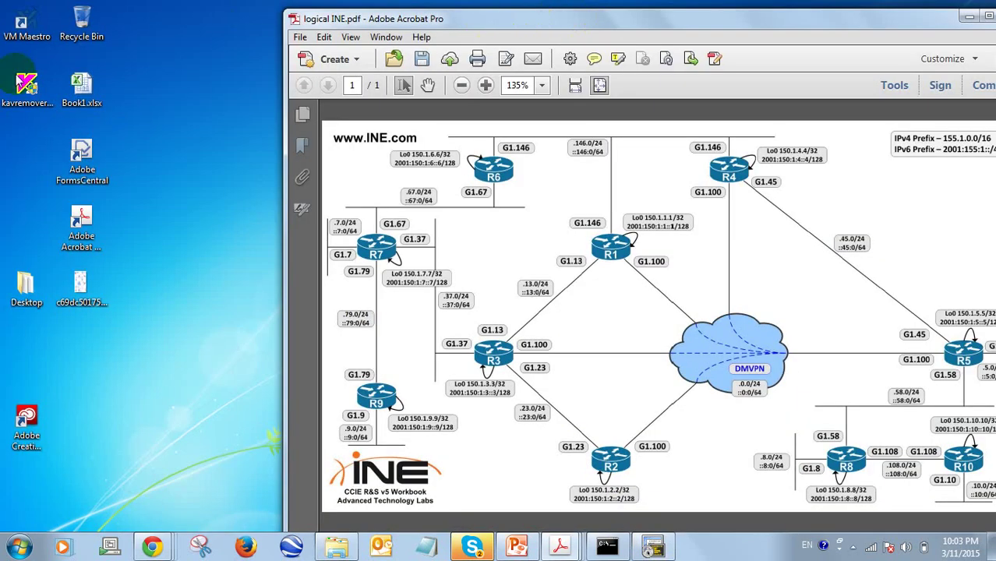
{"action": "left_click_drag", "start_coordinate": [13, 159], "coordinate": [160, 276]}
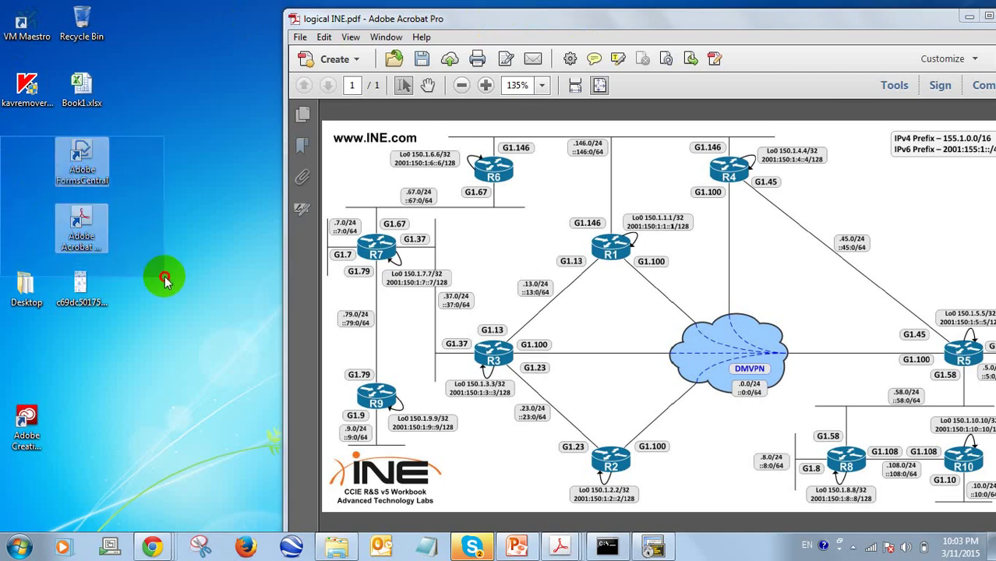
{"action": "left_click_drag", "start_coordinate": [3, 235], "coordinate": [8, 225]}
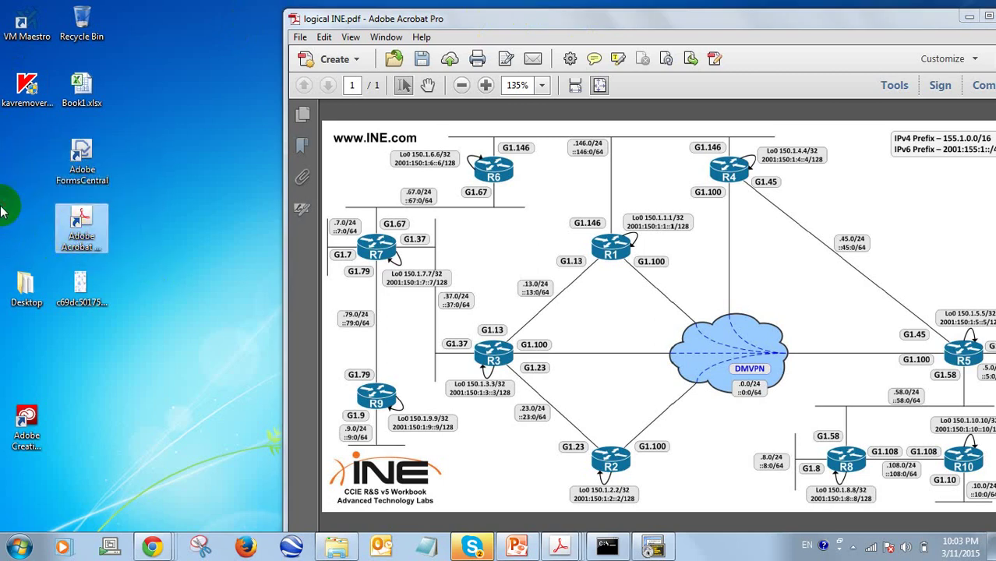
{"action": "right_click", "coordinate": [199, 192]}
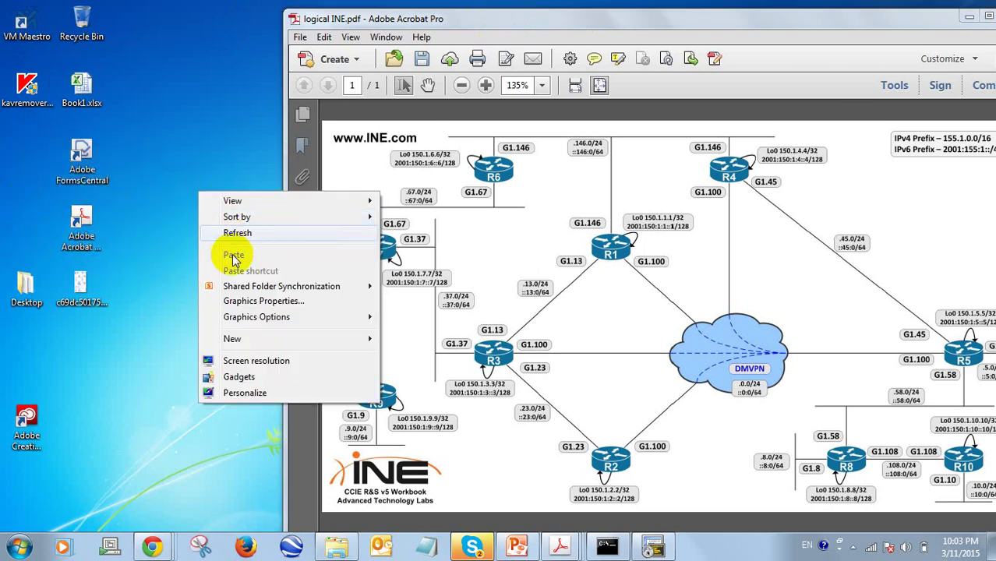
{"action": "left_click", "coordinate": [265, 362]}
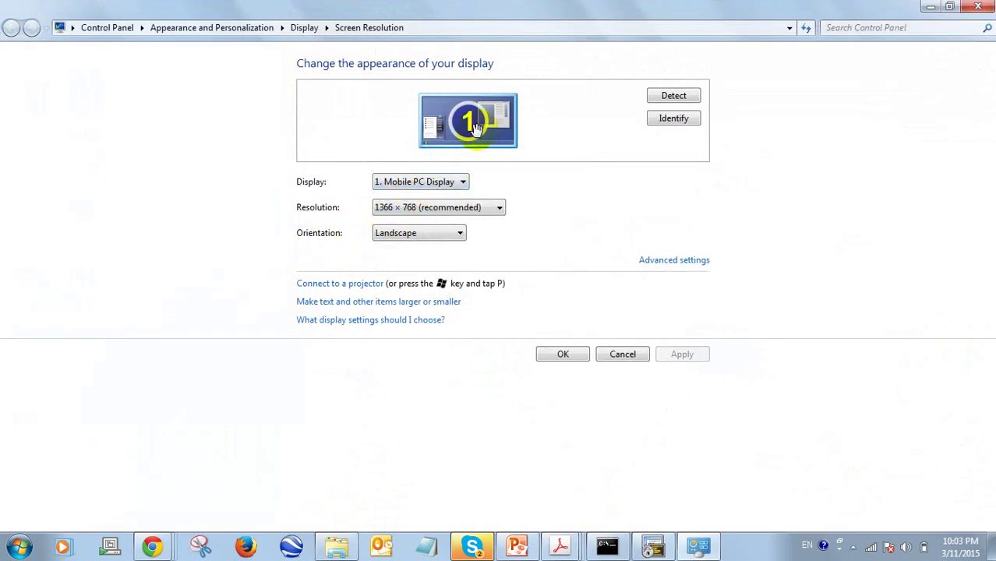
Step: Detect displays, inspect the undetected second display, then return to the Mobile PC Display and close
{"action": "left_click", "coordinate": [674, 95]}
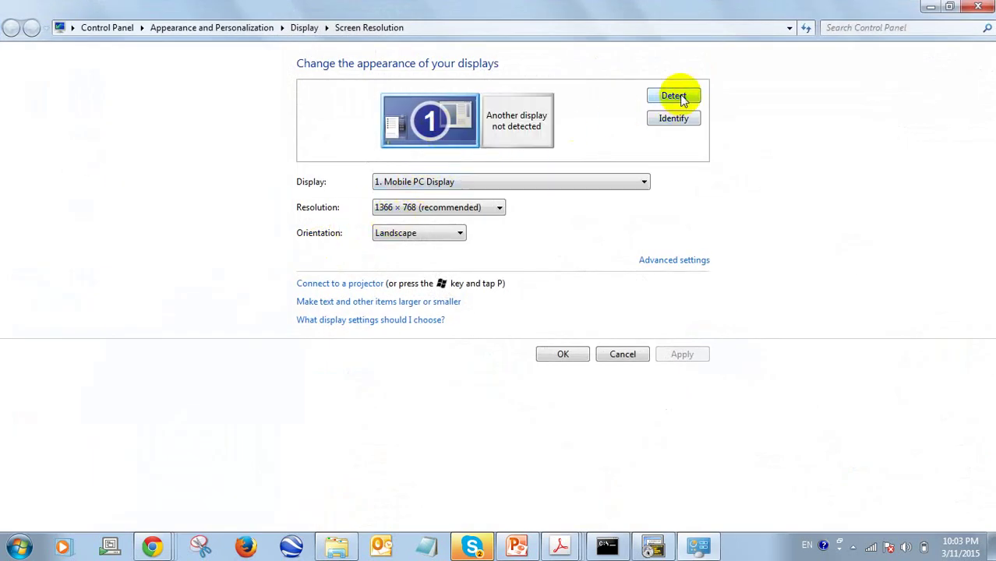
{"action": "left_click", "coordinate": [514, 118]}
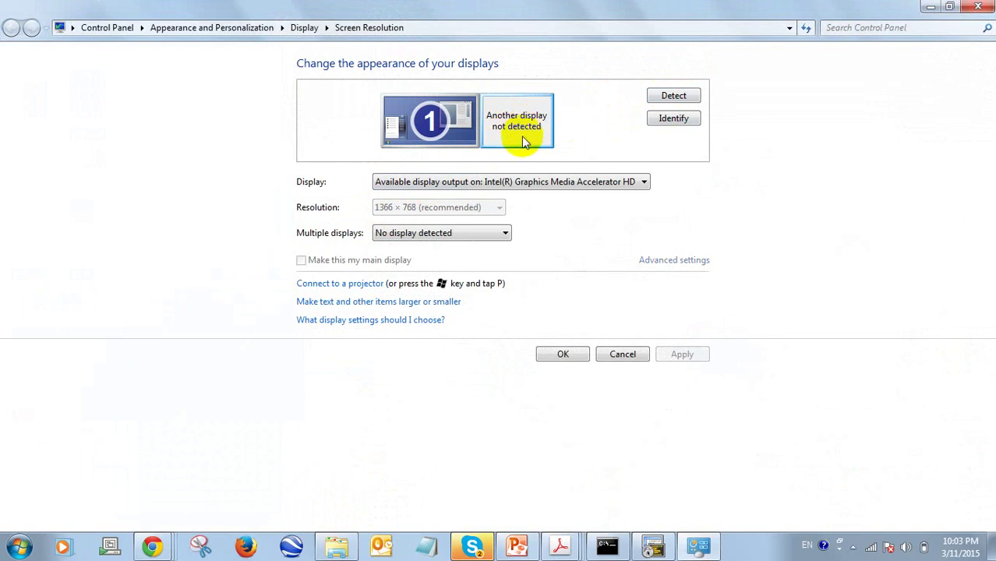
{"action": "left_click", "coordinate": [504, 181]}
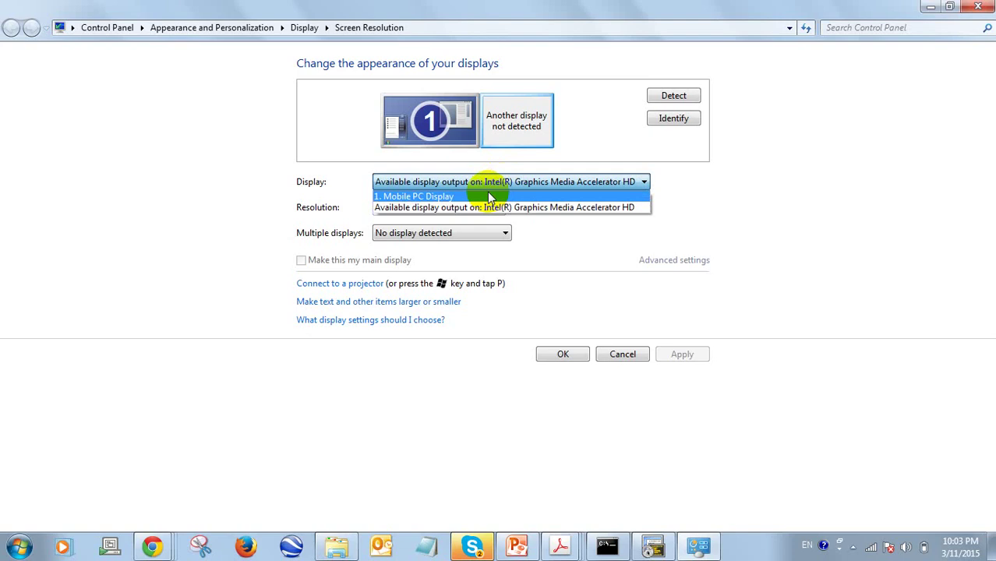
{"action": "left_click", "coordinate": [487, 194]}
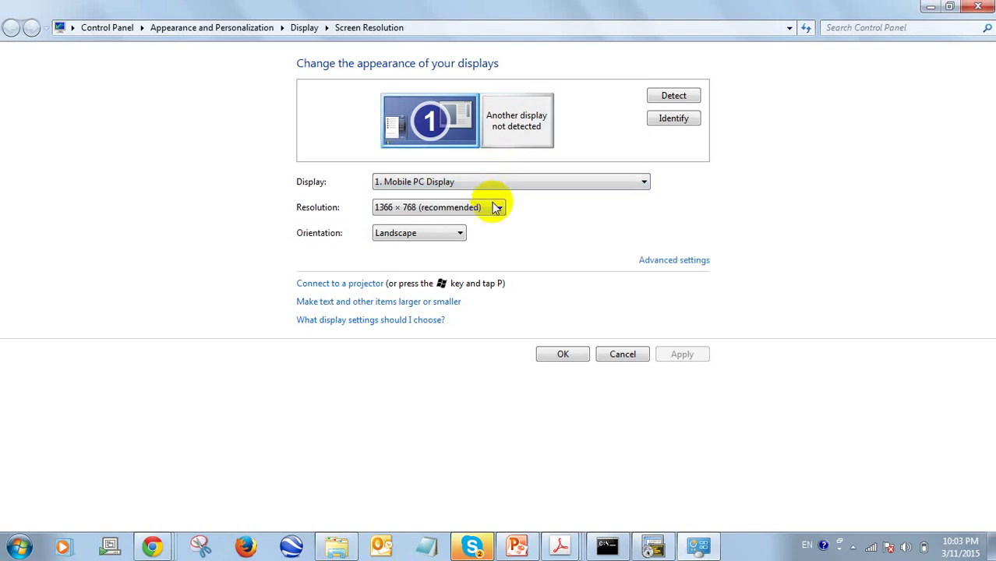
{"action": "left_click", "coordinate": [572, 352]}
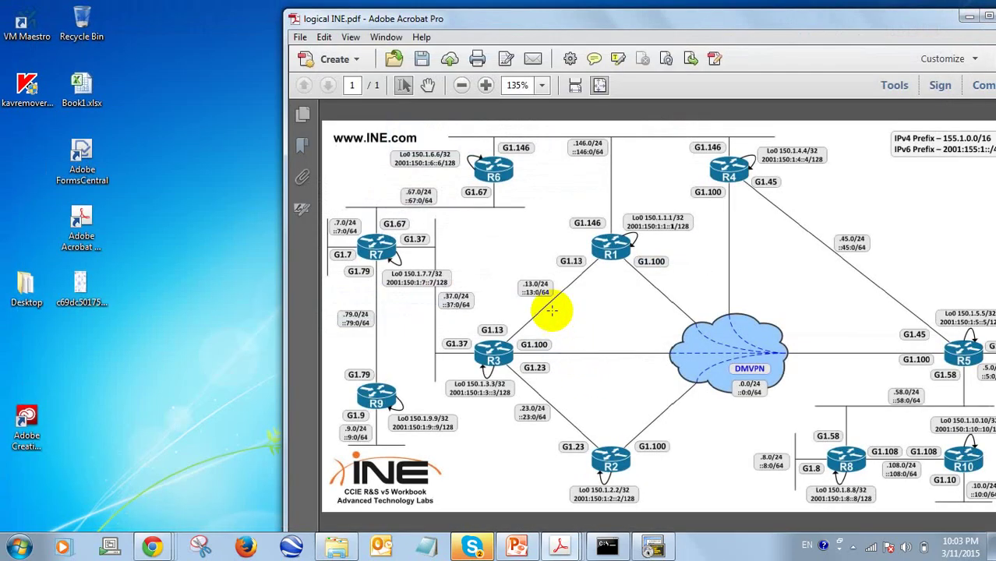
Step: Close the extra open window and reopen Screen Resolution from the desktop
{"action": "right_click", "coordinate": [657, 549]}
{"action": "left_click", "coordinate": [666, 520]}
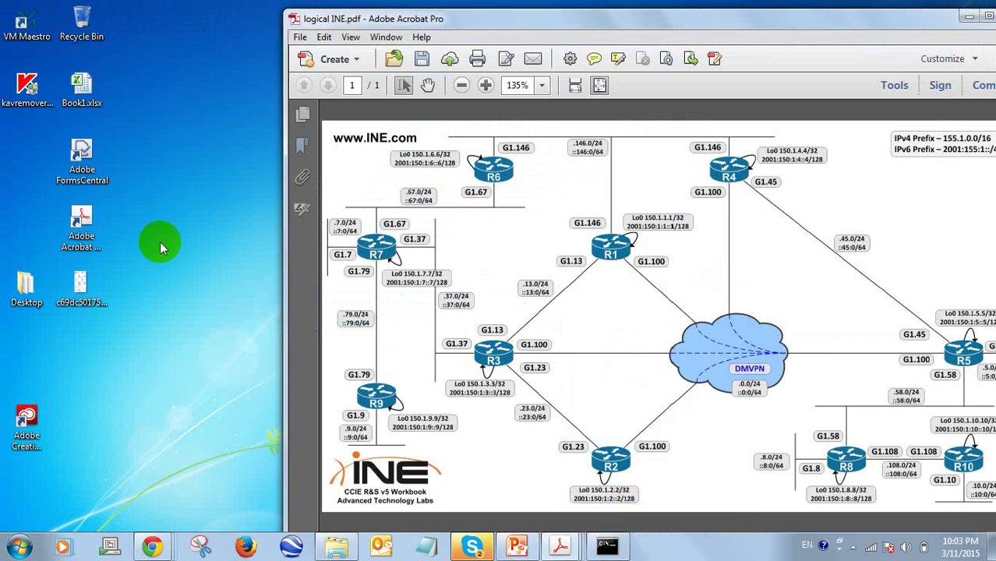
{"action": "right_click", "coordinate": [140, 219]}
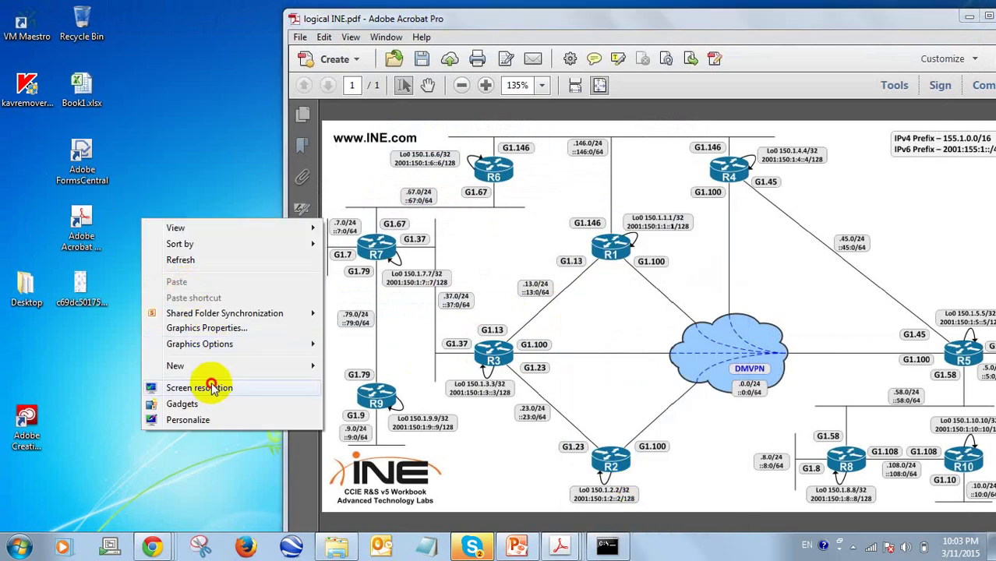
{"action": "left_click", "coordinate": [212, 385]}
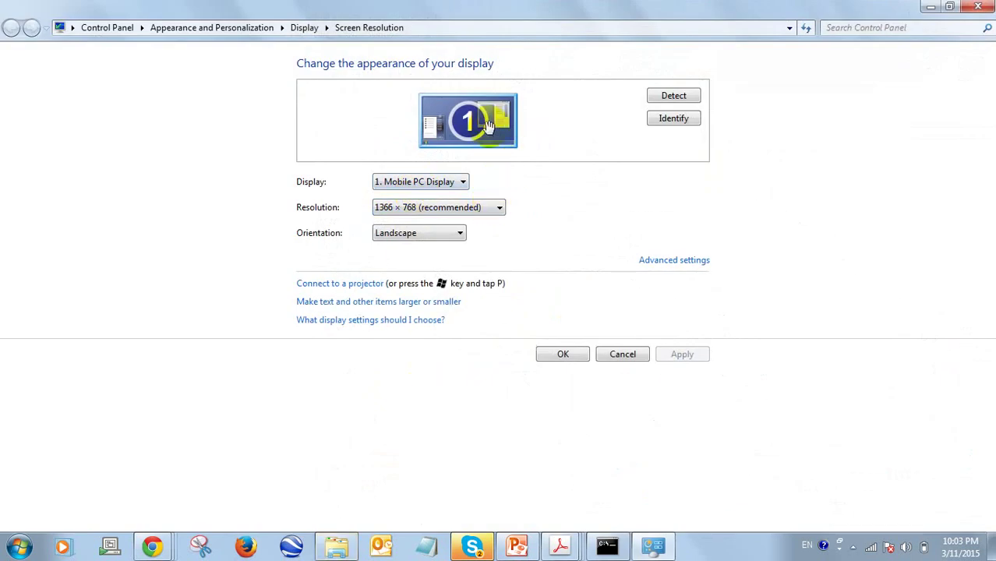
Step: Detect displays, try Portrait then back to Landscape, select the second display, then cancel unchanged
{"action": "left_click", "coordinate": [677, 97]}
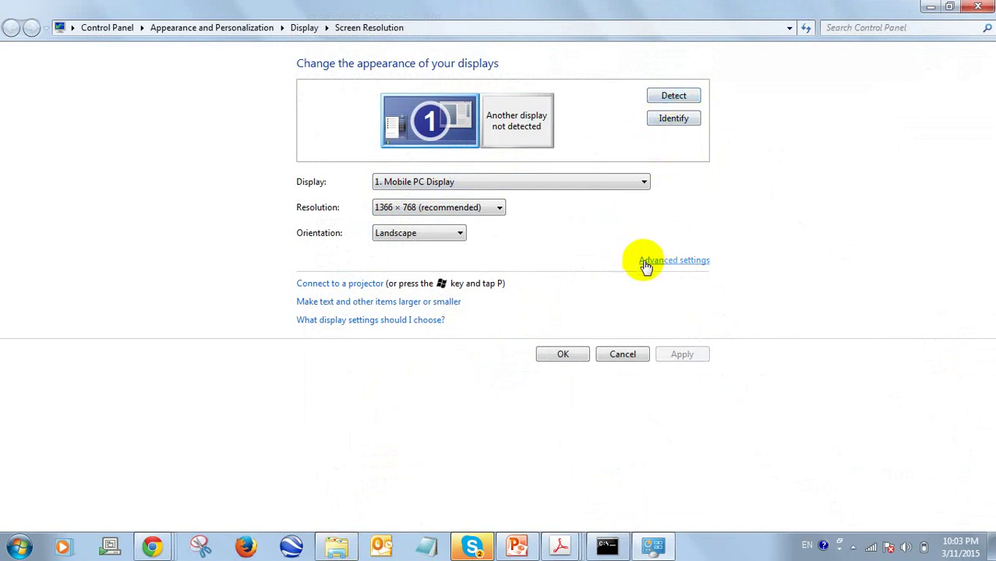
{"action": "left_click", "coordinate": [445, 235]}
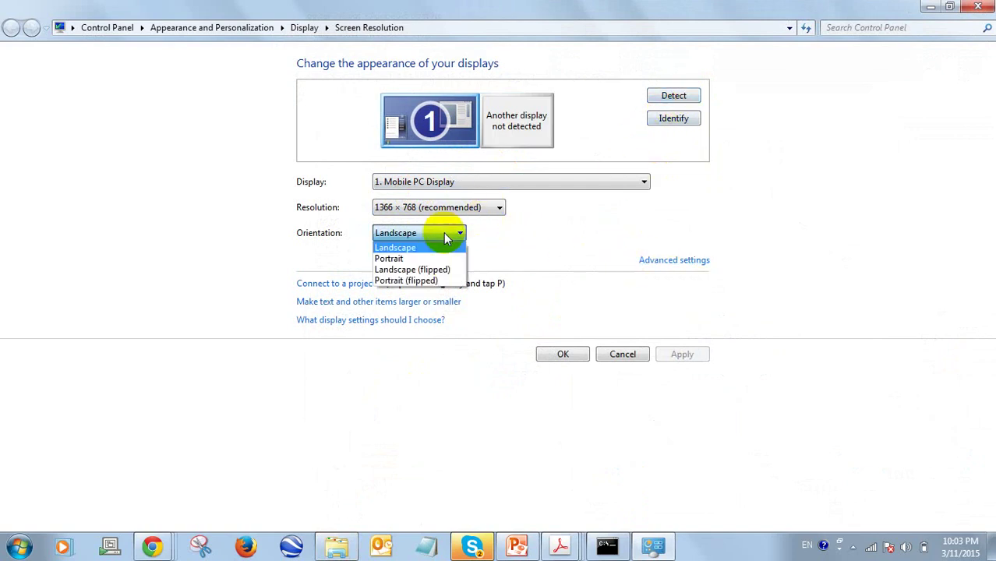
{"action": "left_click", "coordinate": [425, 258]}
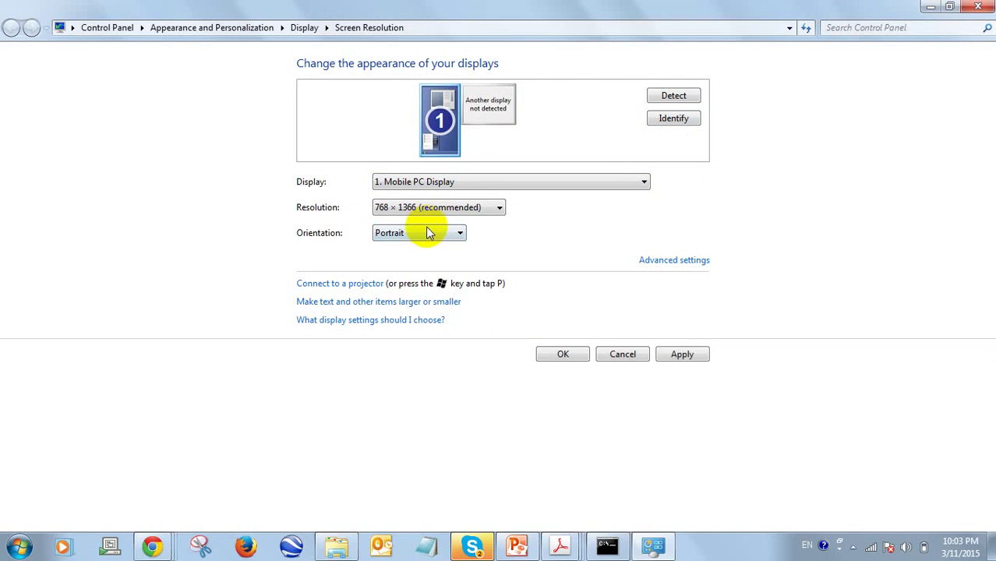
{"action": "left_click", "coordinate": [425, 232]}
{"action": "left_click", "coordinate": [429, 245]}
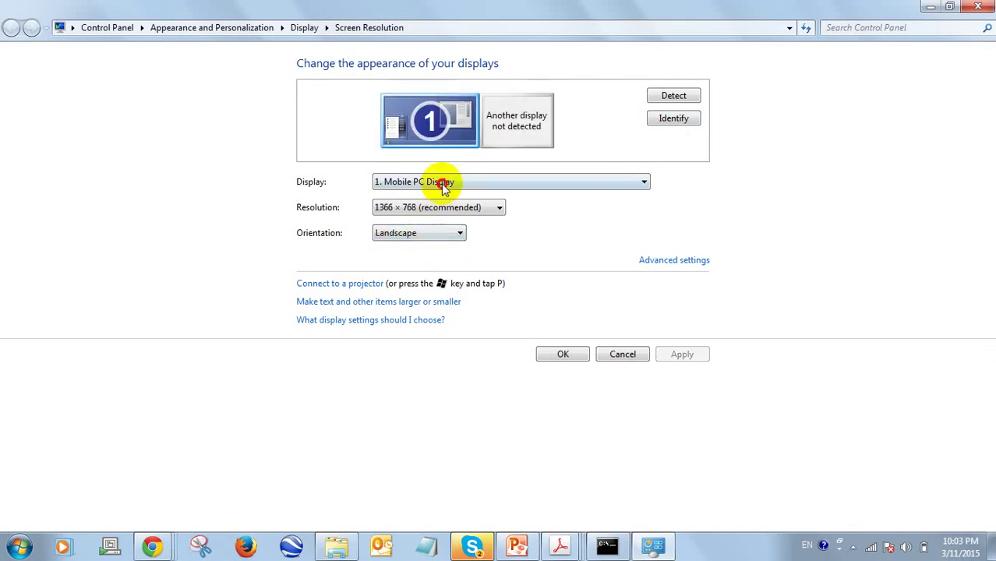
{"action": "left_click", "coordinate": [442, 184]}
{"action": "left_click", "coordinate": [444, 204]}
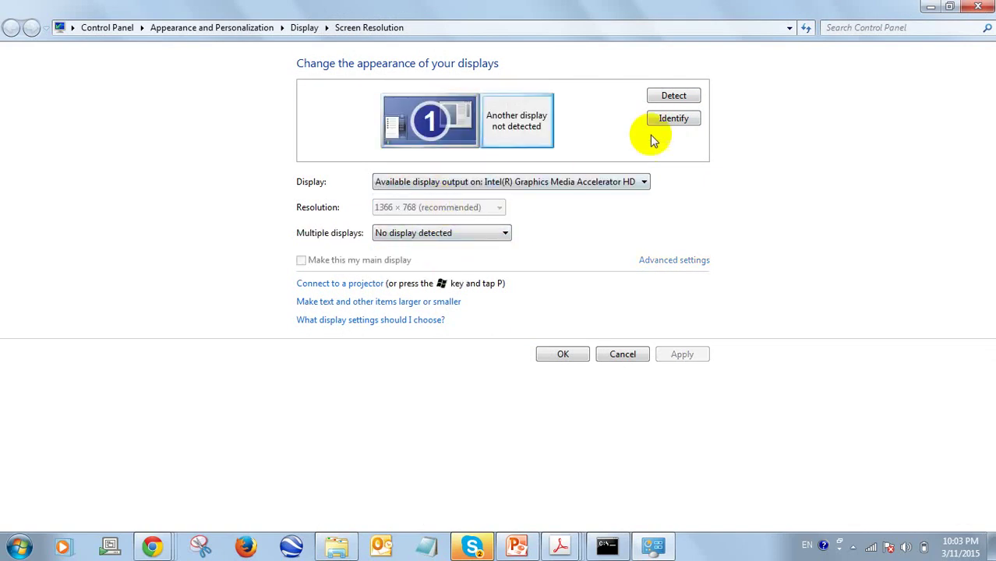
{"action": "left_click", "coordinate": [674, 97]}
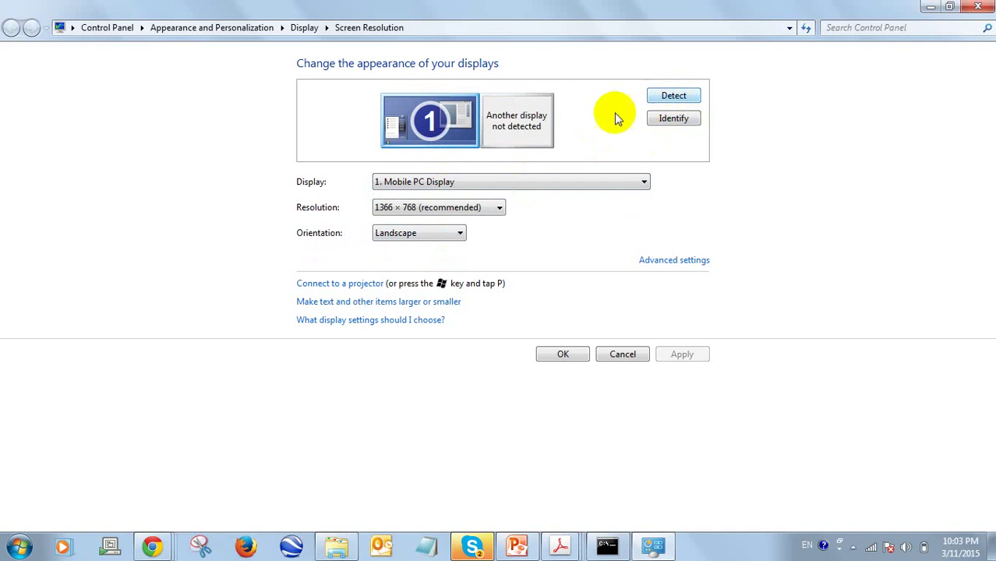
{"action": "left_click", "coordinate": [621, 351]}
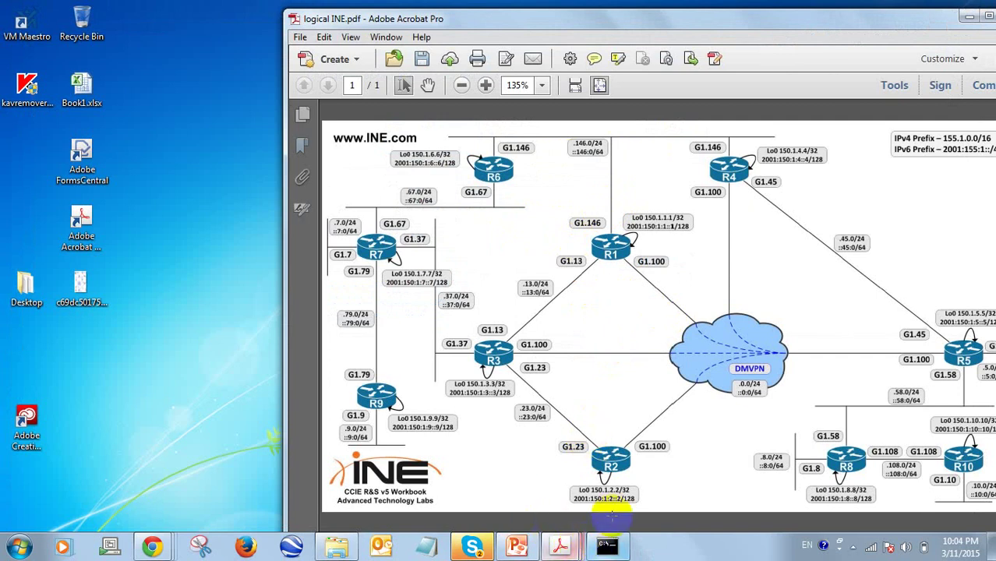
Step: Maximize the topology diagram, enlarge R4's Telnet window to show all IPv6 interfaces, then bring up the IPv6 deck
{"action": "double_click", "coordinate": [753, 23]}
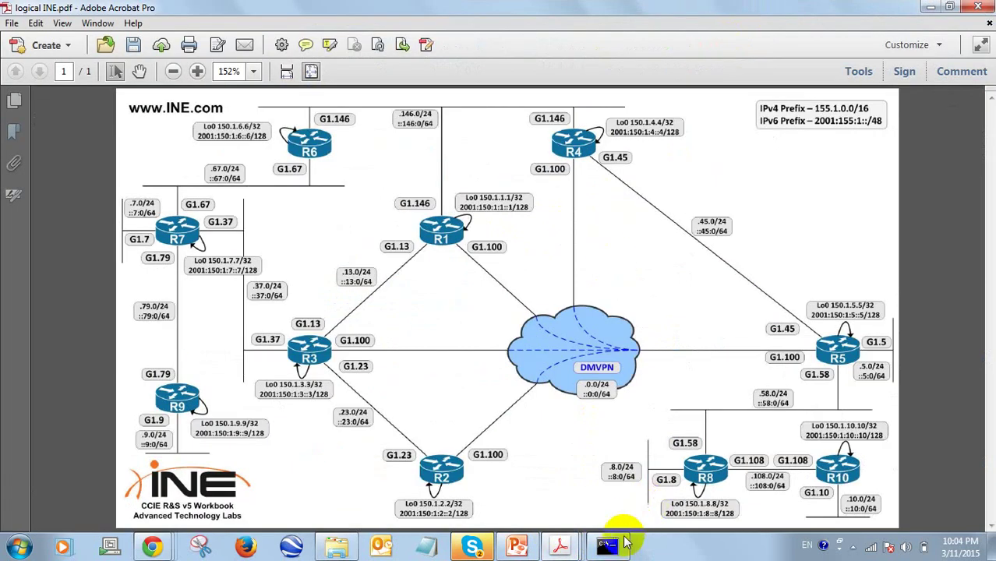
{"action": "left_click", "coordinate": [607, 545]}
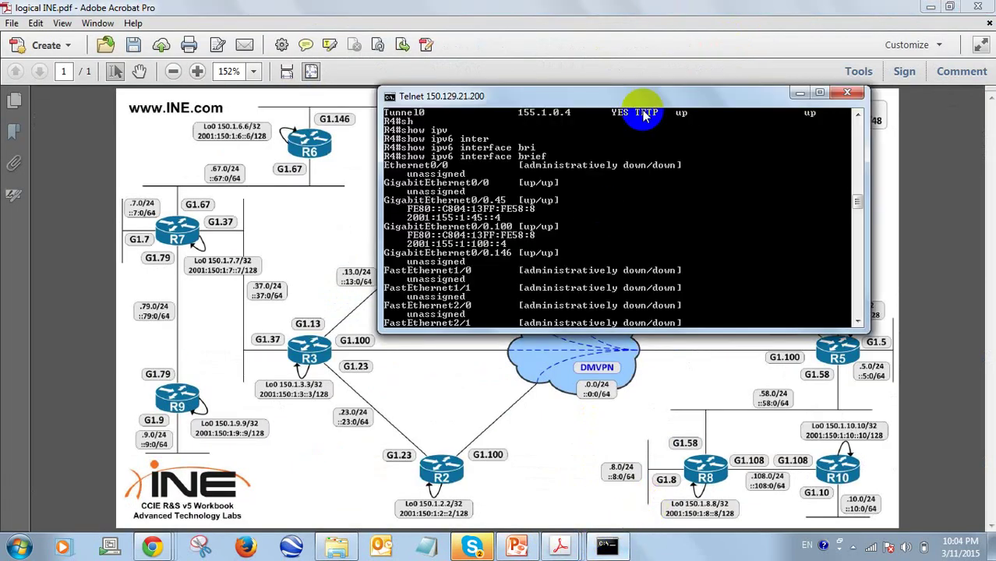
{"action": "left_click_drag", "start_coordinate": [641, 100], "coordinate": [699, 78]}
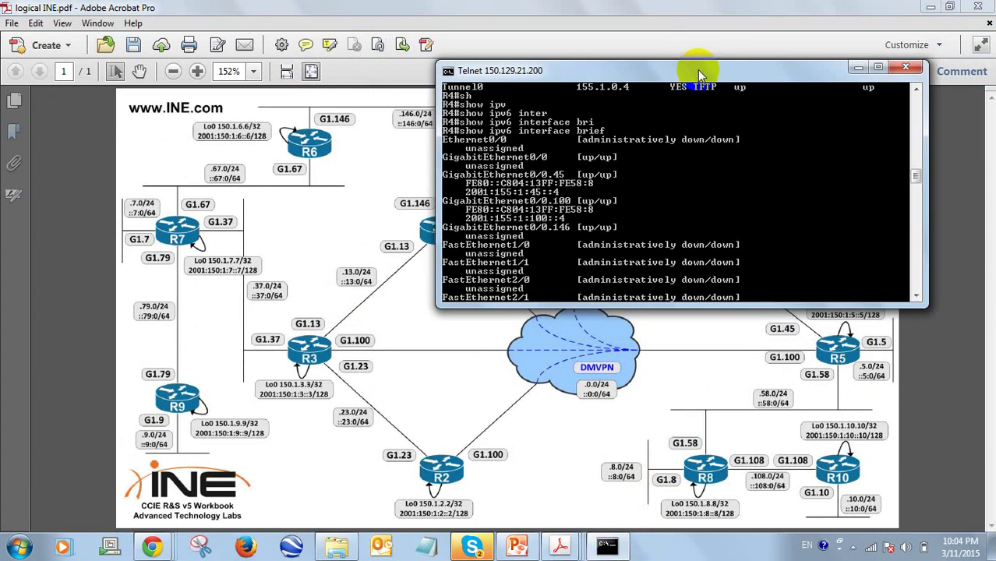
{"action": "left_click_drag", "start_coordinate": [731, 306], "coordinate": [685, 446]}
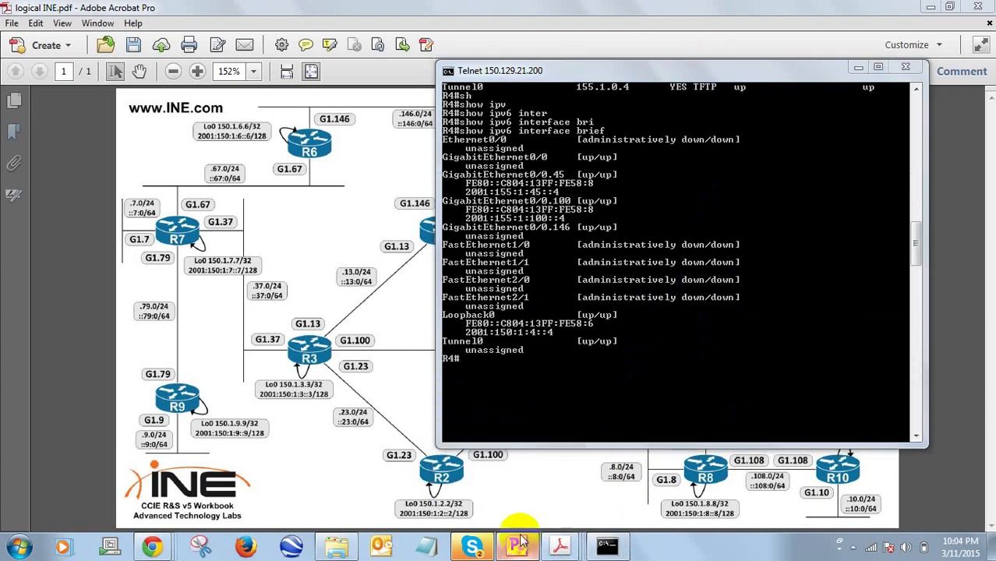
{"action": "left_click", "coordinate": [519, 547]}
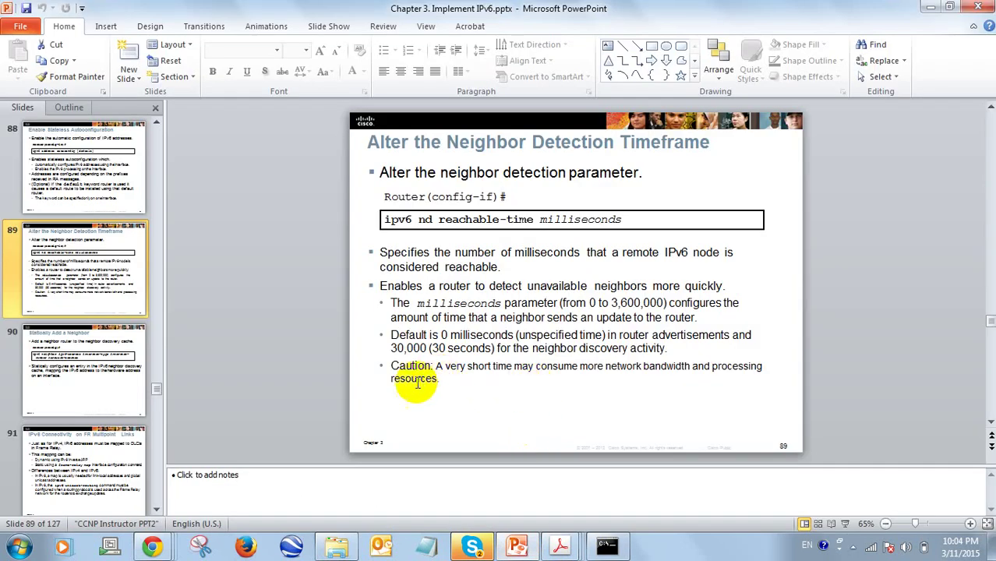
Step: Start the slide show at slide 89 and advance through 'Statically Add a Neighbor' to slide 91
{"action": "left_click", "coordinate": [843, 522]}
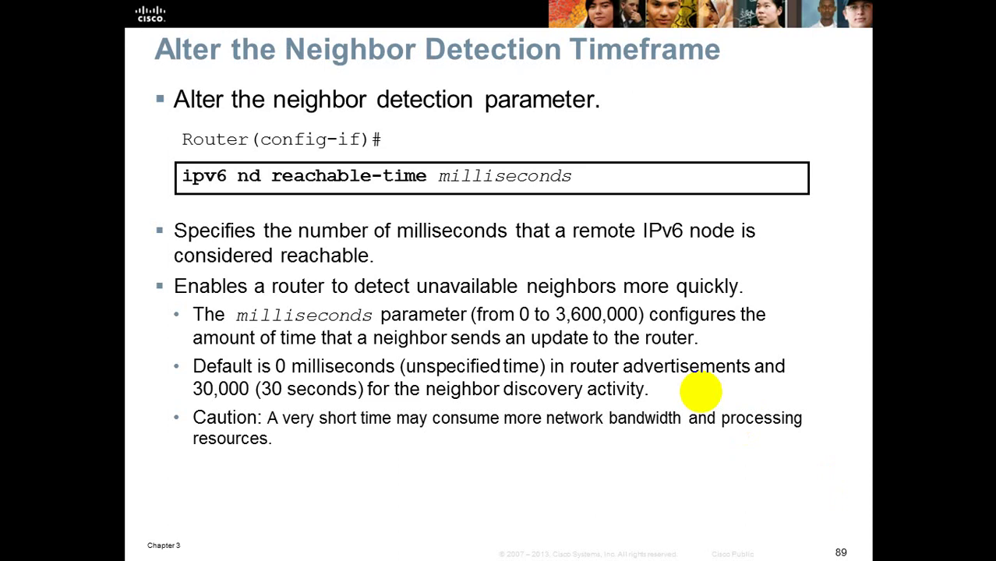
{"action": "left_click", "coordinate": [700, 391]}
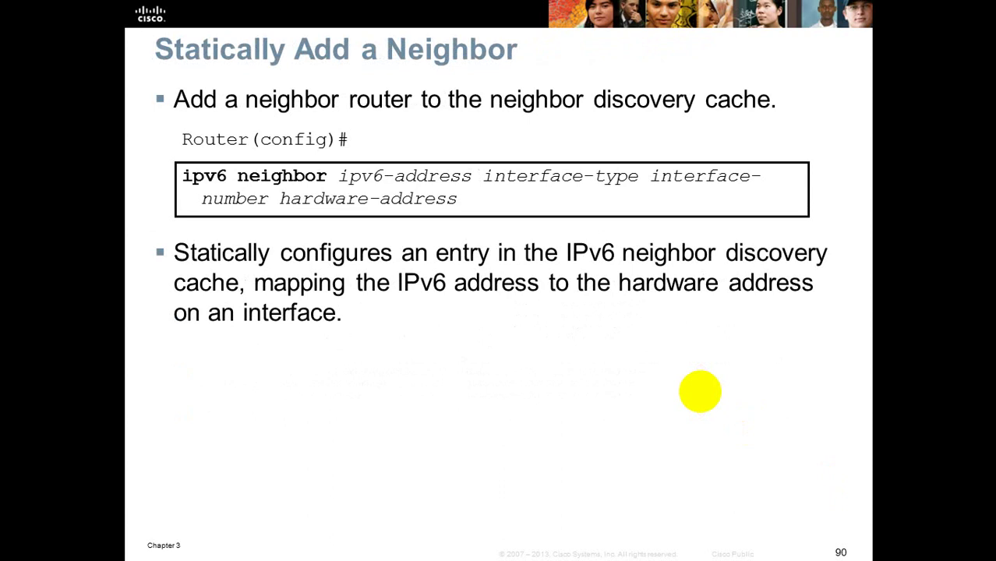
{"action": "left_click", "coordinate": [484, 205]}
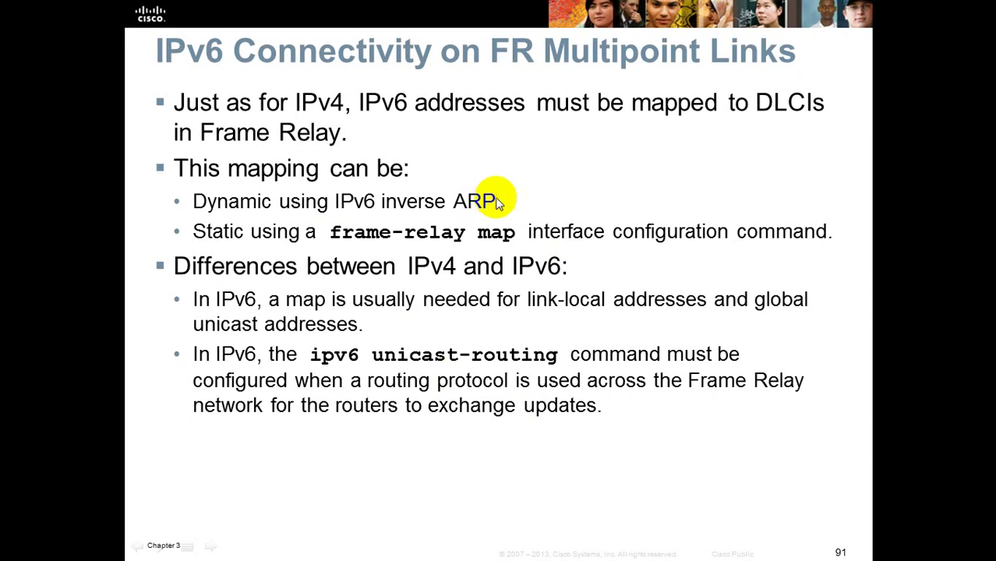
{"action": "key", "text": "super"}
Step: Bring the Hangouts call forward and feature the car-picture attendee in the main view
{"action": "left_click", "coordinate": [153, 544]}
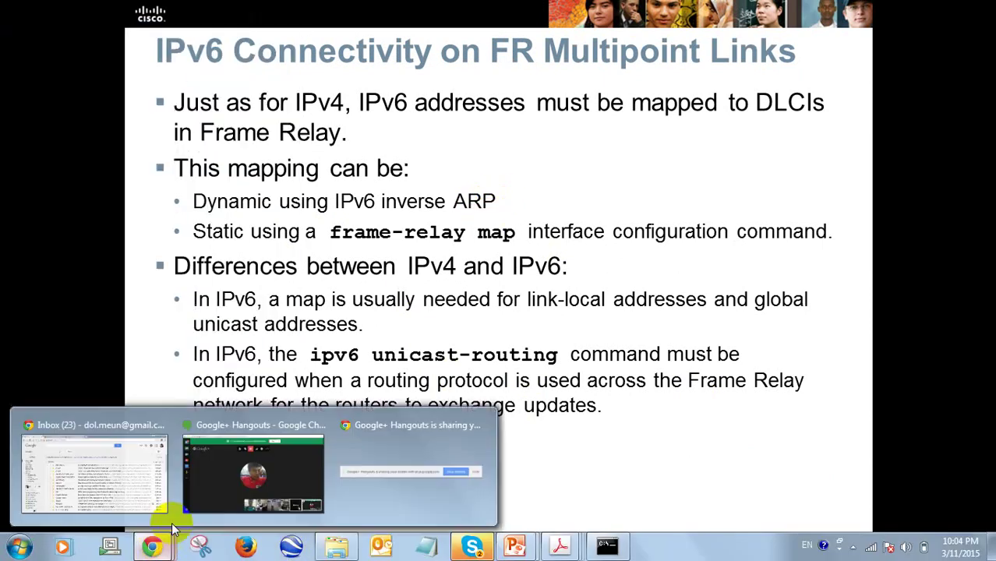
{"action": "left_click", "coordinate": [209, 472]}
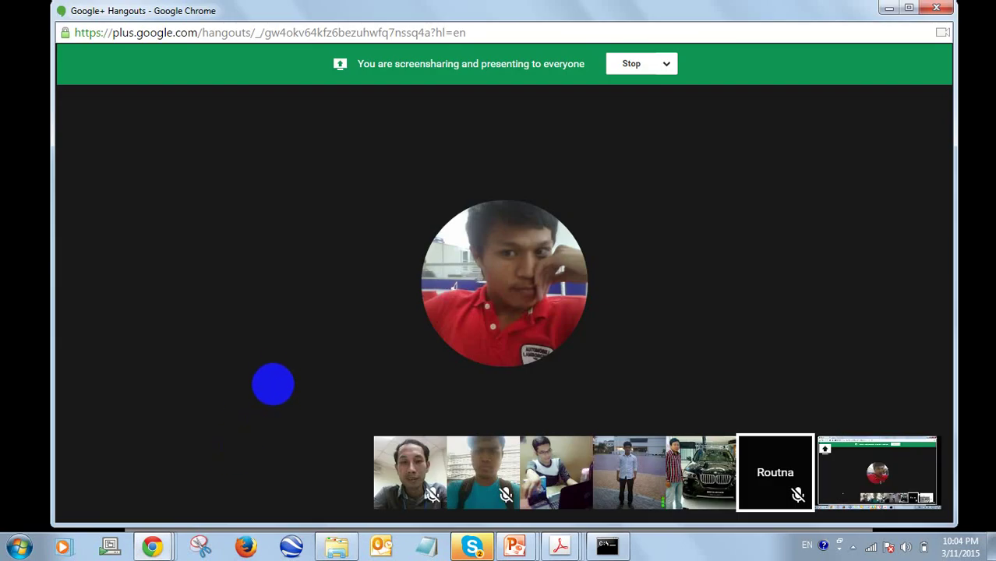
{"action": "left_click", "coordinate": [706, 468]}
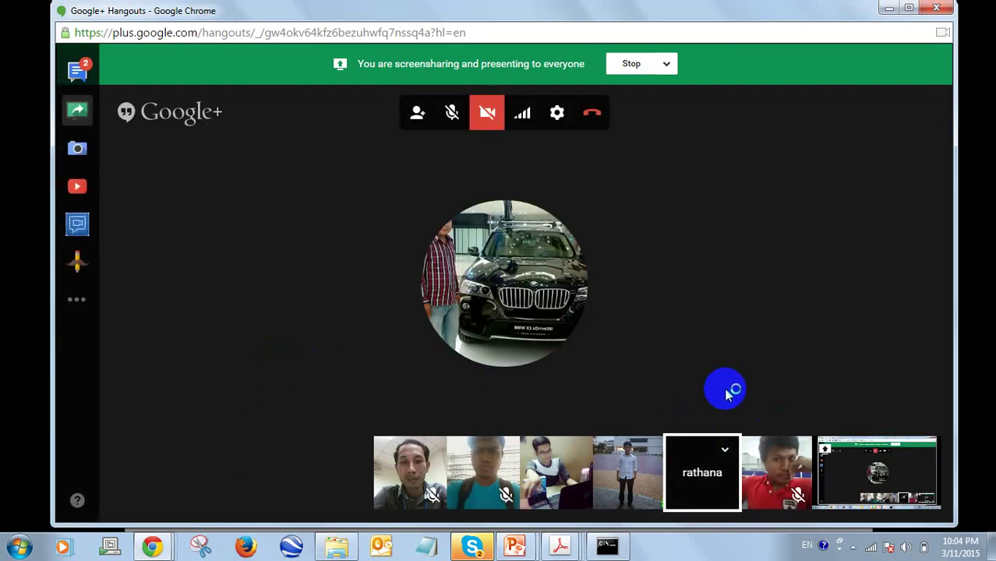
{"action": "left_click", "coordinate": [633, 459]}
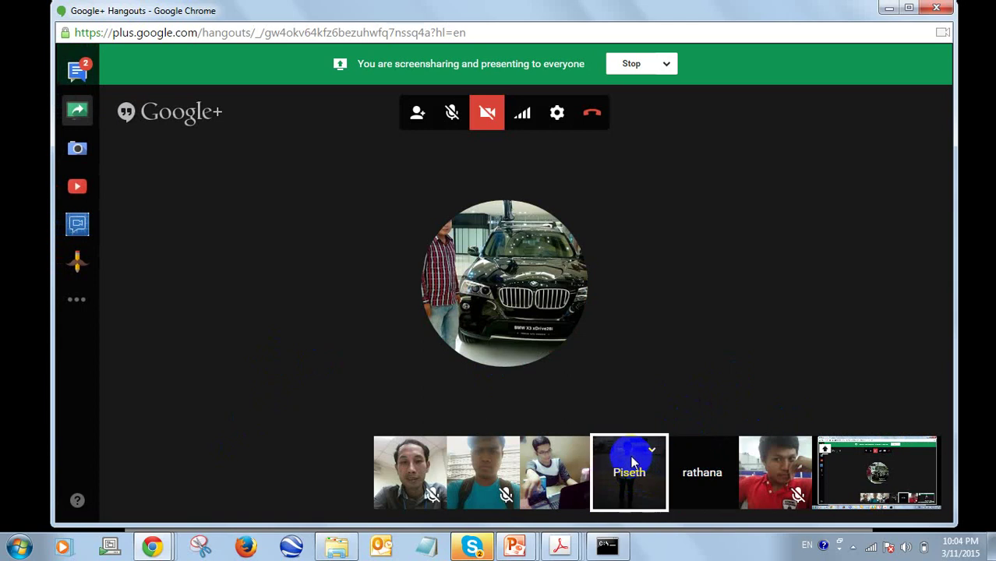
{"action": "left_click", "coordinate": [696, 478]}
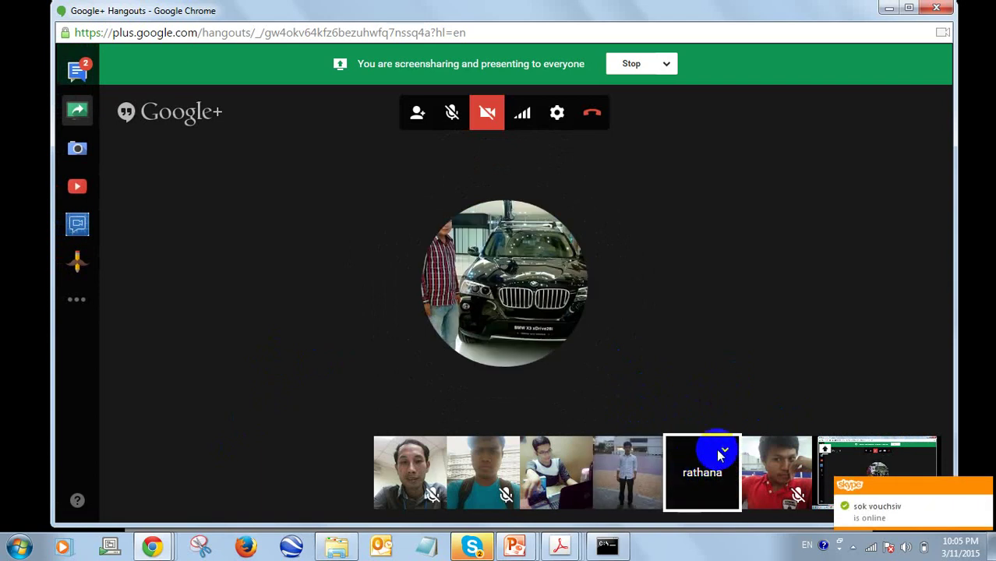
Step: Mute the car-picture attendee from their tile menu and minimize Chrome to the slide show
{"action": "left_click", "coordinate": [723, 452]}
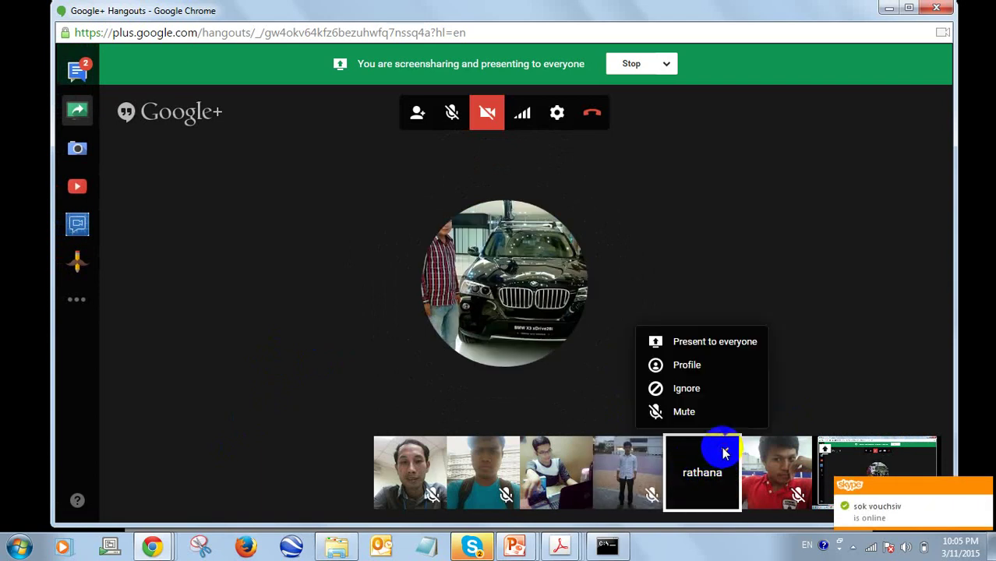
{"action": "left_click", "coordinate": [670, 410]}
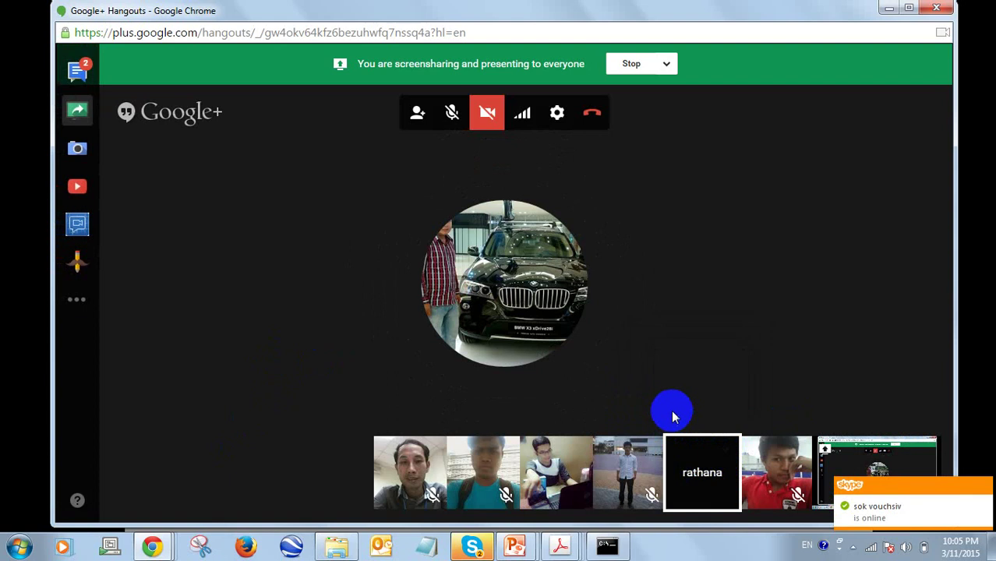
{"action": "left_click", "coordinate": [725, 452]}
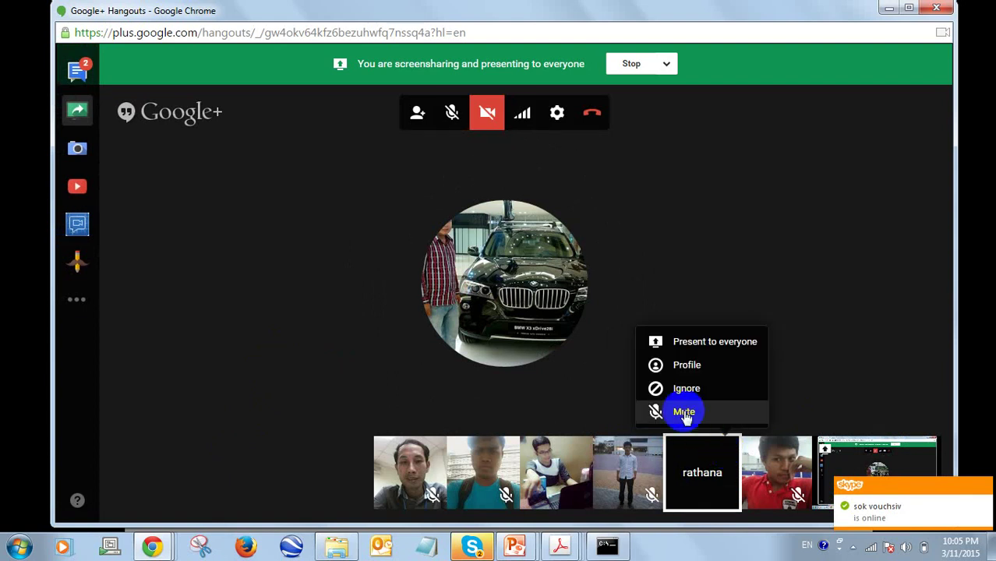
{"action": "left_click", "coordinate": [694, 411]}
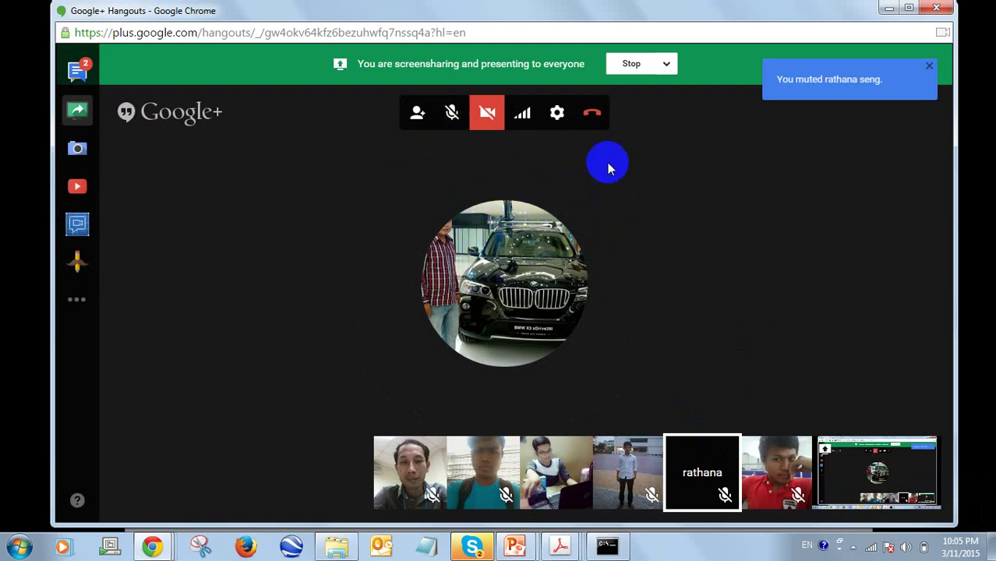
{"action": "left_click", "coordinate": [893, 14]}
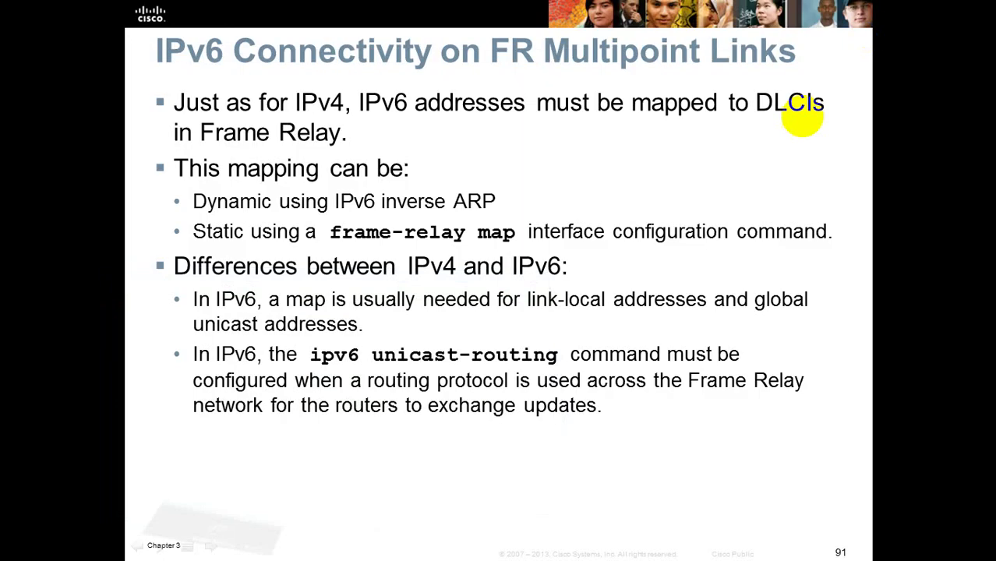
Step: Advance to slide 92 'IPv6 Multipoint FR Example', end the slideshow, and switch to Explorer
{"action": "left_click", "coordinate": [641, 261]}
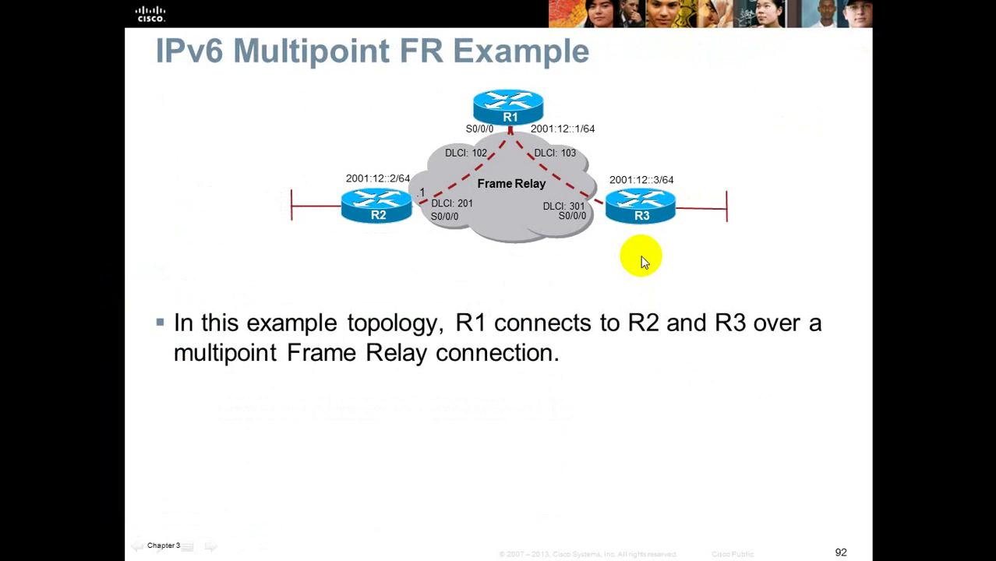
{"action": "key", "text": "Escape"}
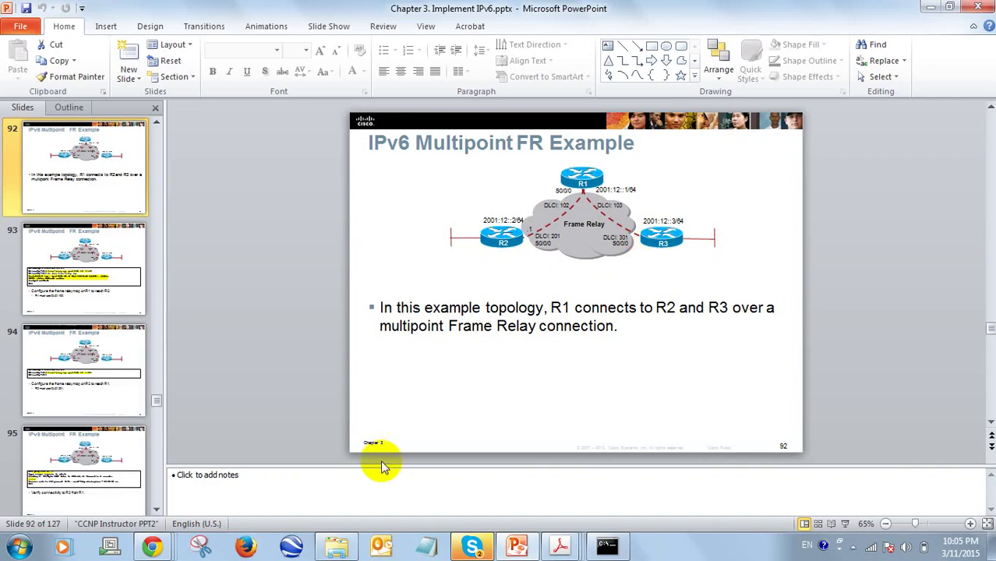
{"action": "left_click", "coordinate": [336, 548]}
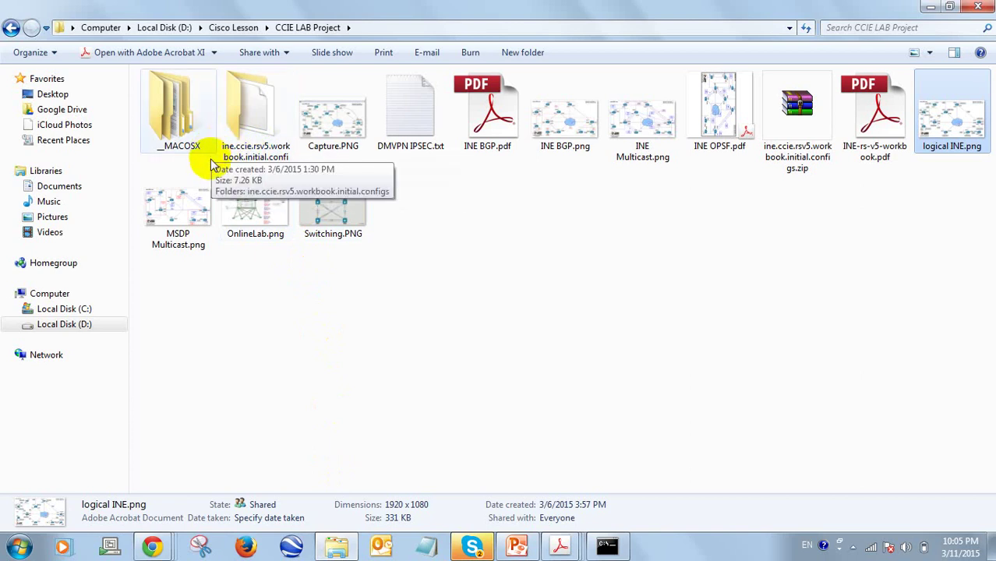
Step: Open Local Disk (D:), look inside the Cisco Lesson folder, and return to the drive listing
{"action": "left_click", "coordinate": [81, 326]}
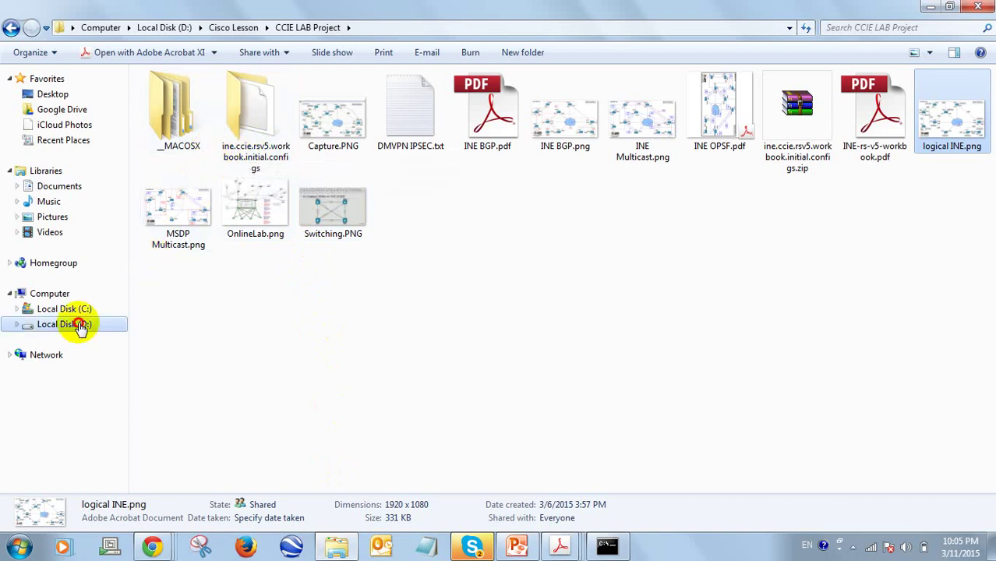
{"action": "left_click", "coordinate": [226, 218]}
{"action": "left_click", "coordinate": [224, 204]}
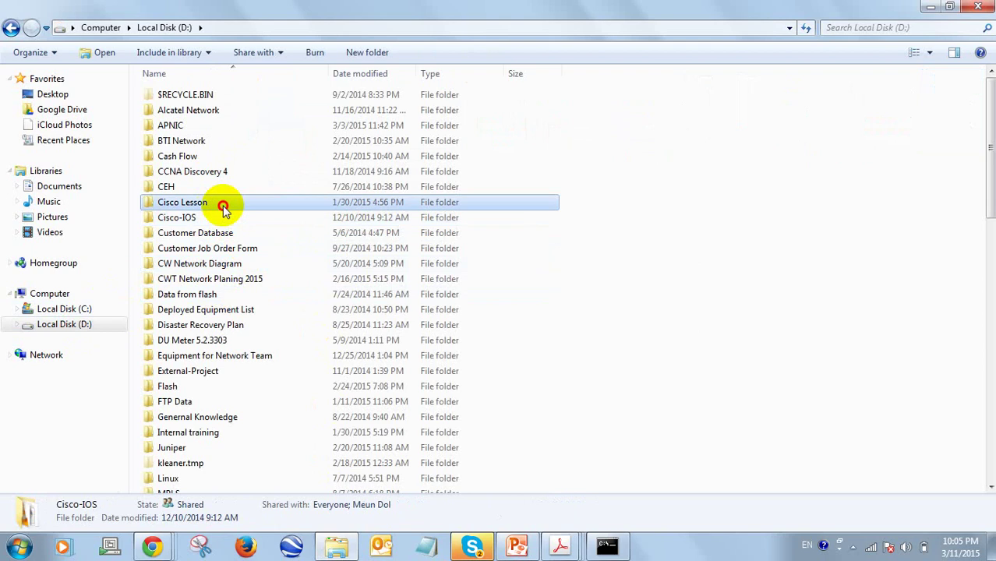
{"action": "double_click", "coordinate": [224, 208]}
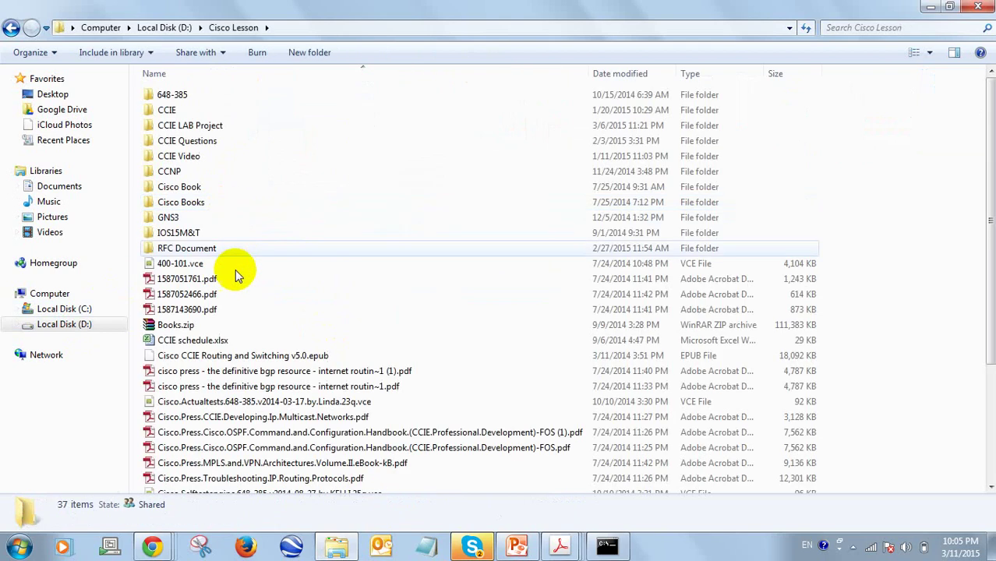
{"action": "left_click", "coordinate": [82, 325]}
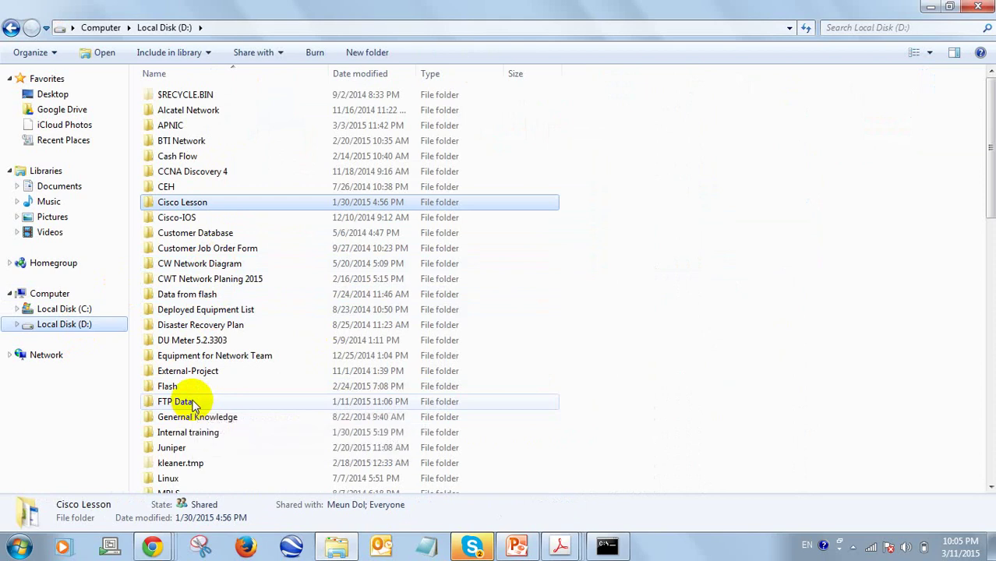
Step: Navigate into Sunrise > CCNP, peek into the LAB folder, then return to CCNP
{"action": "left_click", "coordinate": [218, 326]}
{"action": "type", "text": "s"}
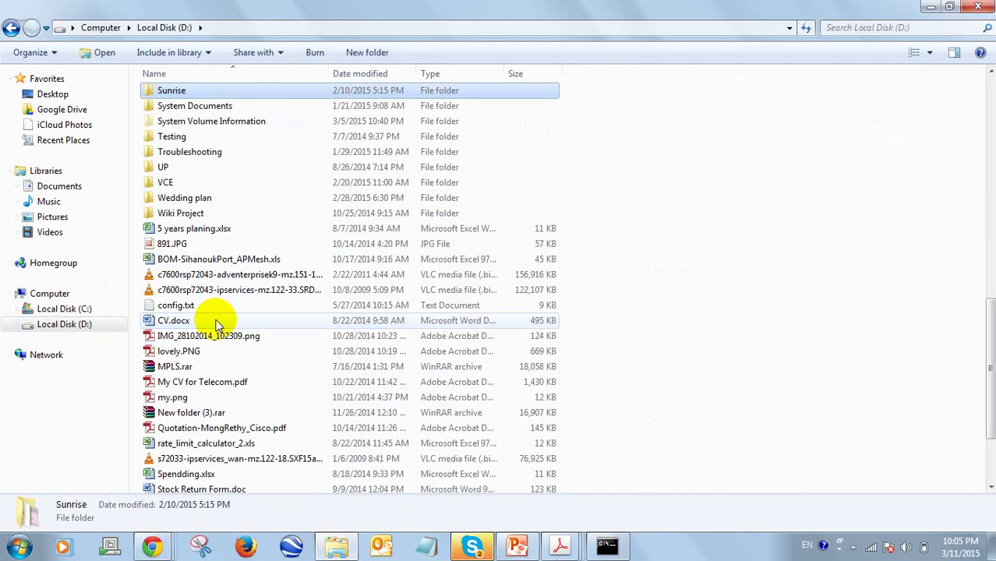
{"action": "key", "text": "Return"}
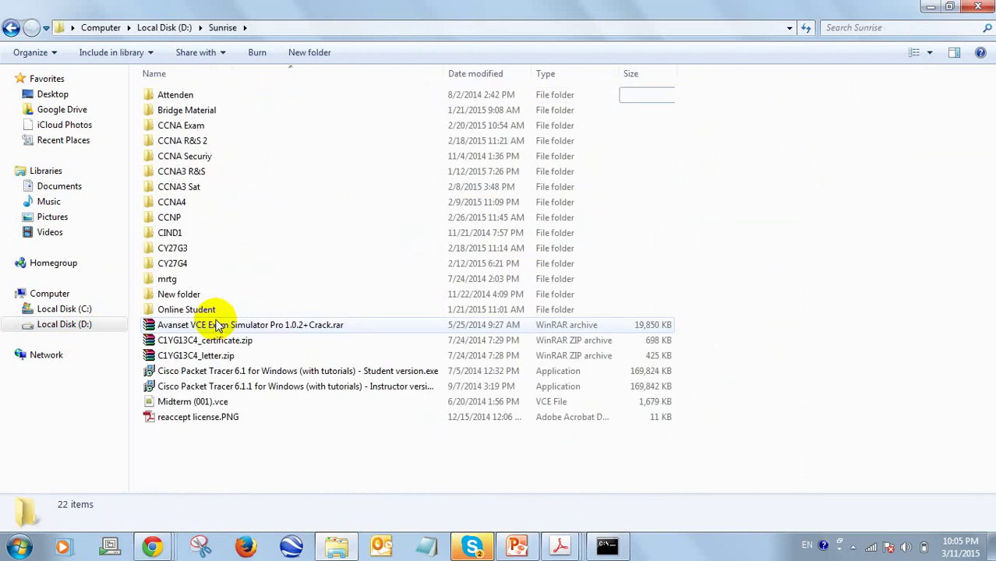
{"action": "key", "text": "Down"}
{"action": "key", "text": "Down"}
{"action": "key", "text": "Down"}
{"action": "key", "text": "Down"}
{"action": "key", "text": "Down"}
{"action": "key", "text": "Down"}
{"action": "key", "text": "Down"}
{"action": "key", "text": "Down"}
{"action": "key", "text": "Return"}
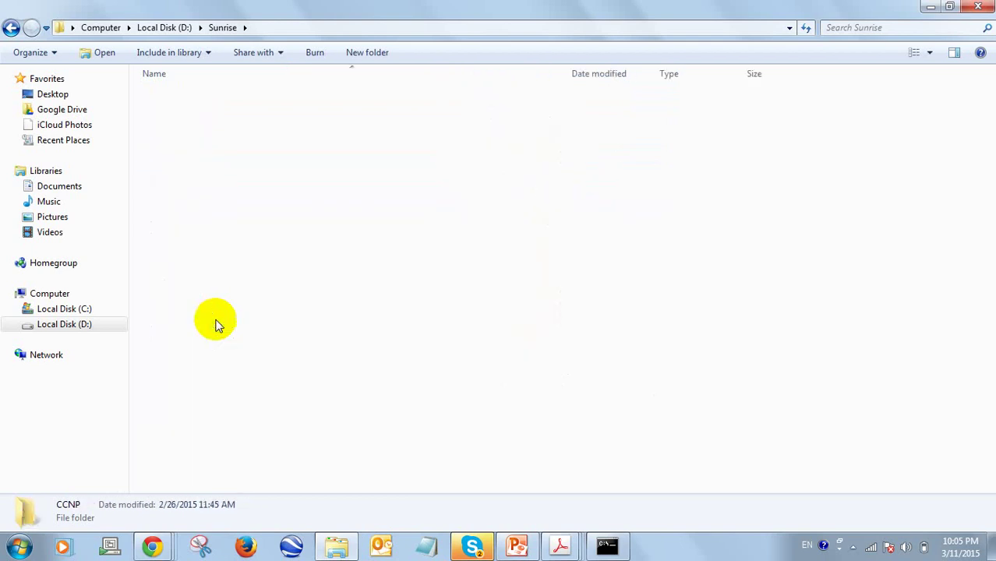
{"action": "key", "text": "Down"}
{"action": "key", "text": "Down"}
{"action": "key", "text": "Return"}
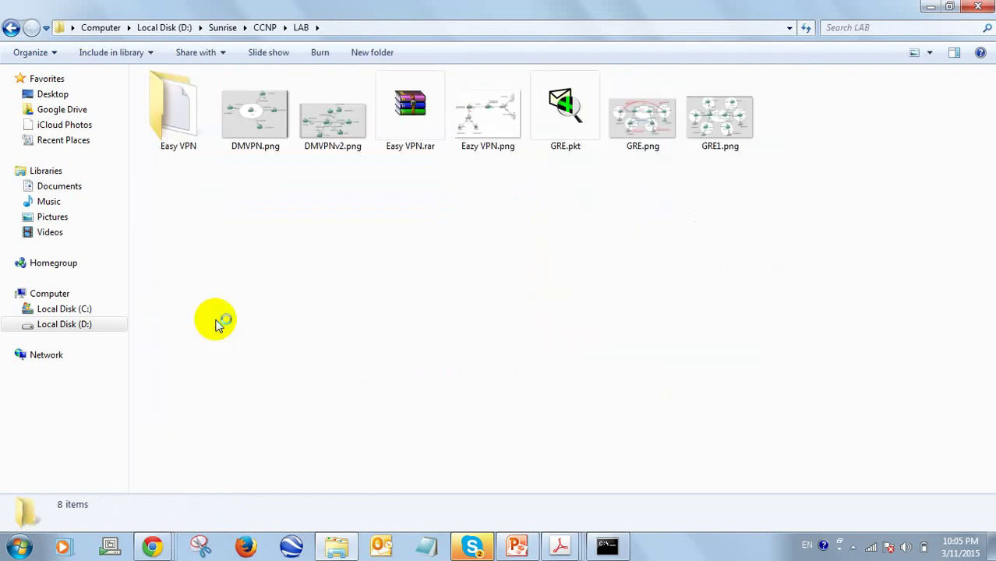
{"action": "key", "text": "Right"}
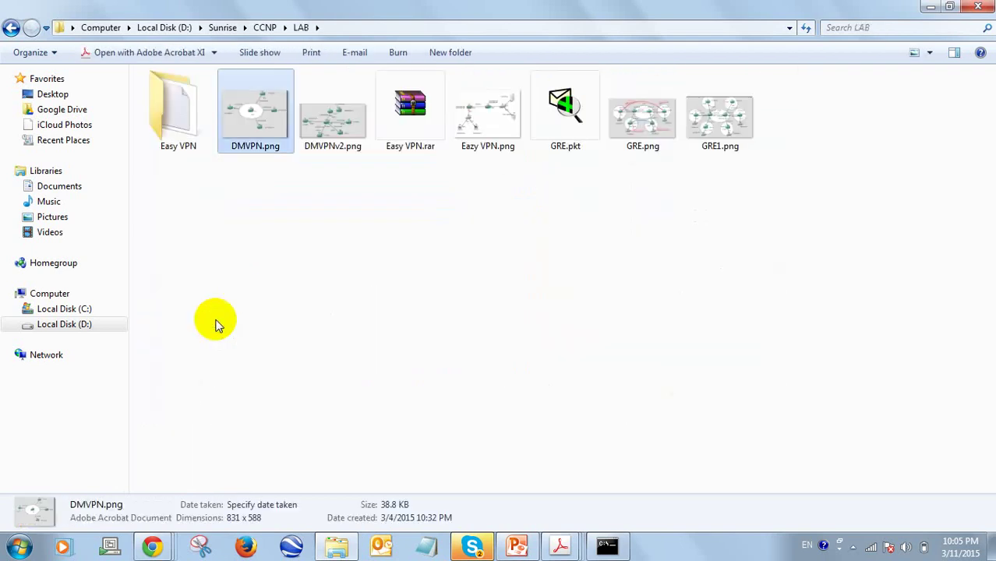
{"action": "key", "text": "BackSpace"}
{"action": "key", "text": "Up"}
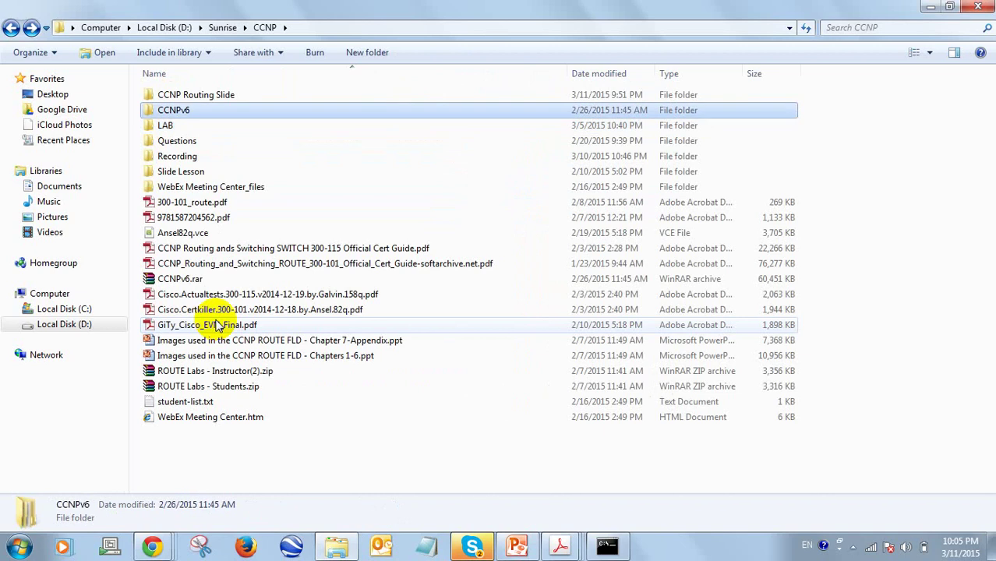
{"action": "key", "text": "Down"}
{"action": "key", "text": "Down"}
{"action": "key", "text": "Down"}
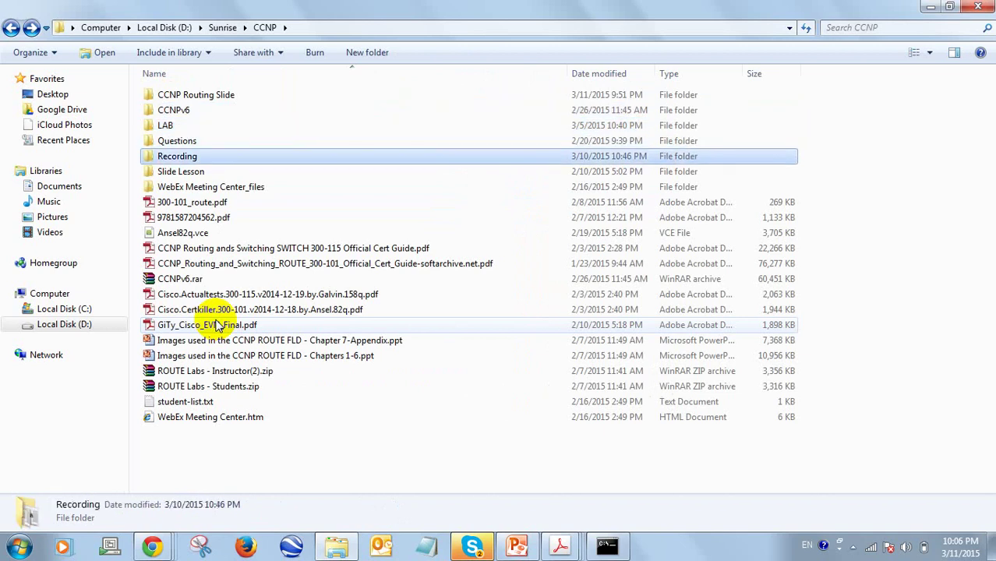
Step: Check CCNPv6 > Router and its Instructor Lab Source Files.zip, then return to CCNP
{"action": "left_click", "coordinate": [178, 113]}
{"action": "double_click", "coordinate": [178, 113]}
{"action": "double_click", "coordinate": [187, 99]}
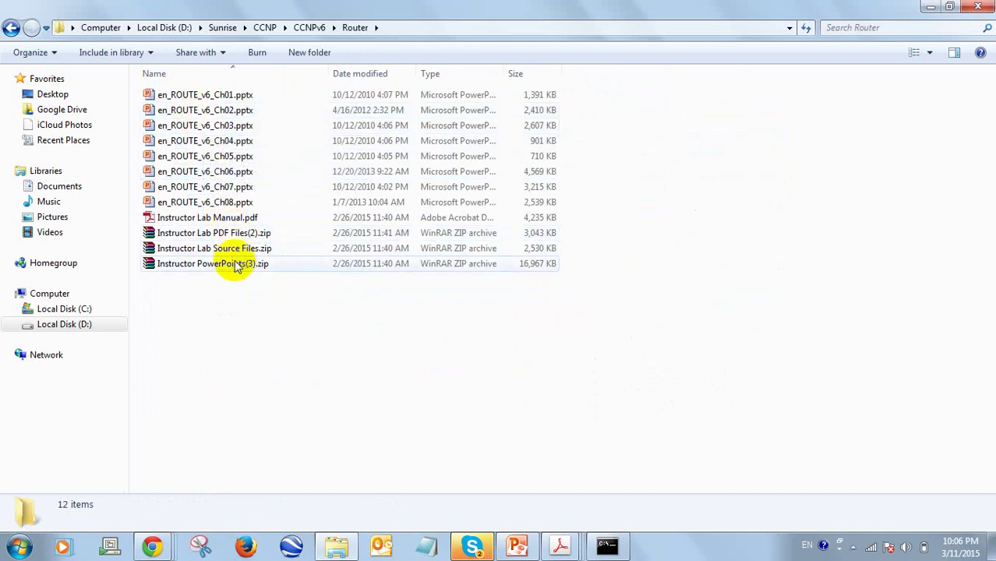
{"action": "left_click", "coordinate": [222, 250]}
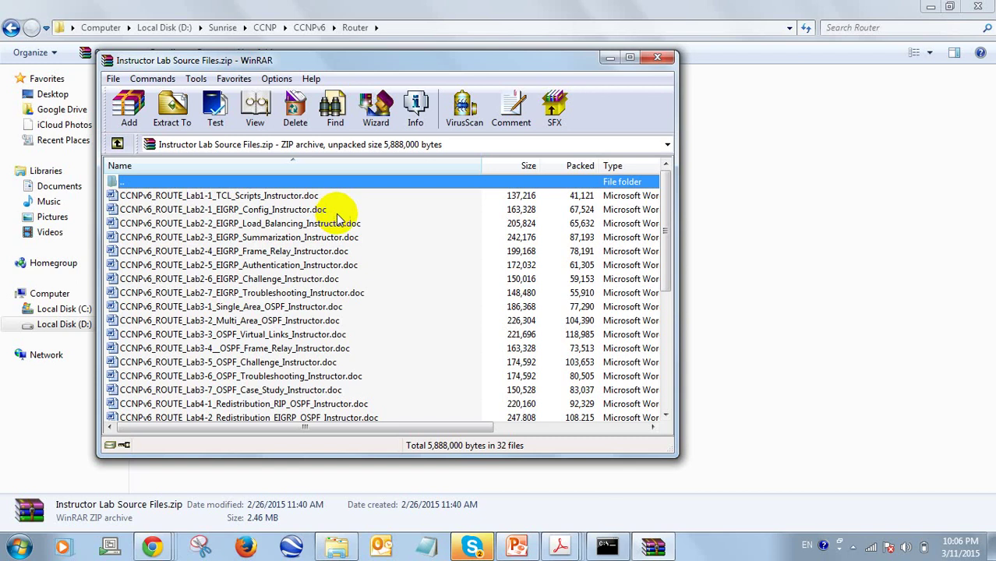
{"action": "left_click", "coordinate": [657, 59]}
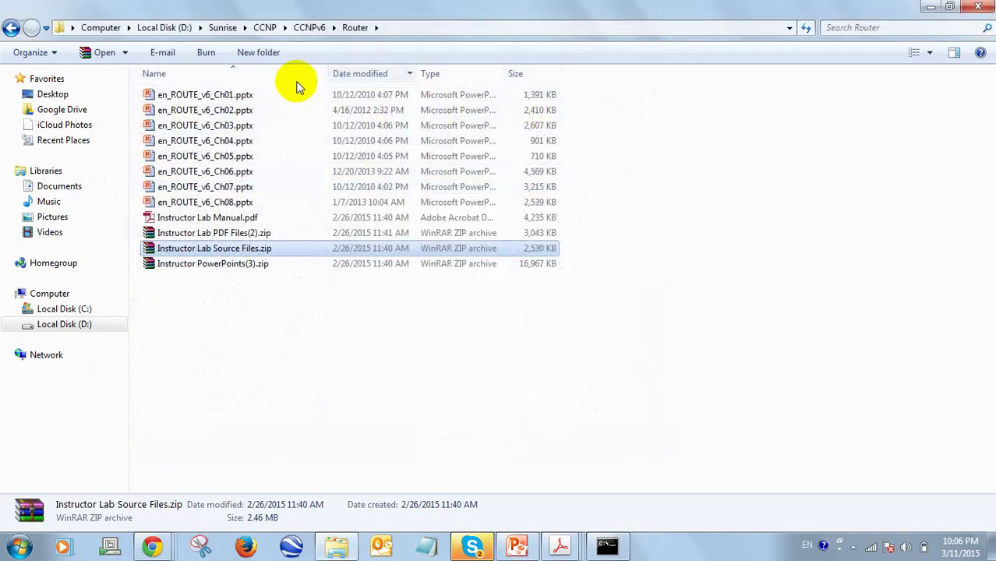
{"action": "left_click", "coordinate": [12, 28]}
{"action": "left_click", "coordinate": [12, 28]}
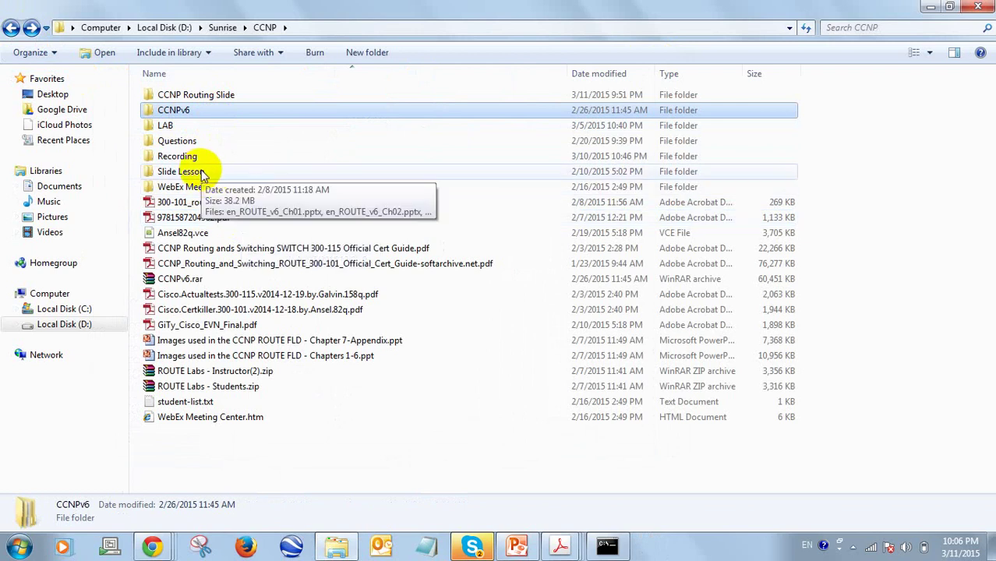
Step: Look inside LAB > Easy VPN, then open ROUTE Labs - Instructor(2).zip from CCNP
{"action": "double_click", "coordinate": [176, 126]}
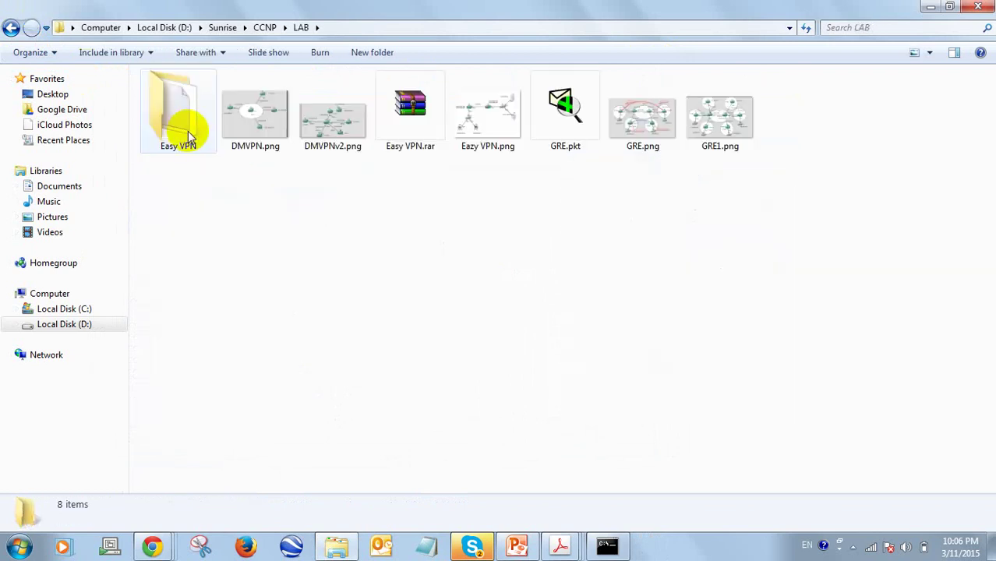
{"action": "double_click", "coordinate": [187, 130]}
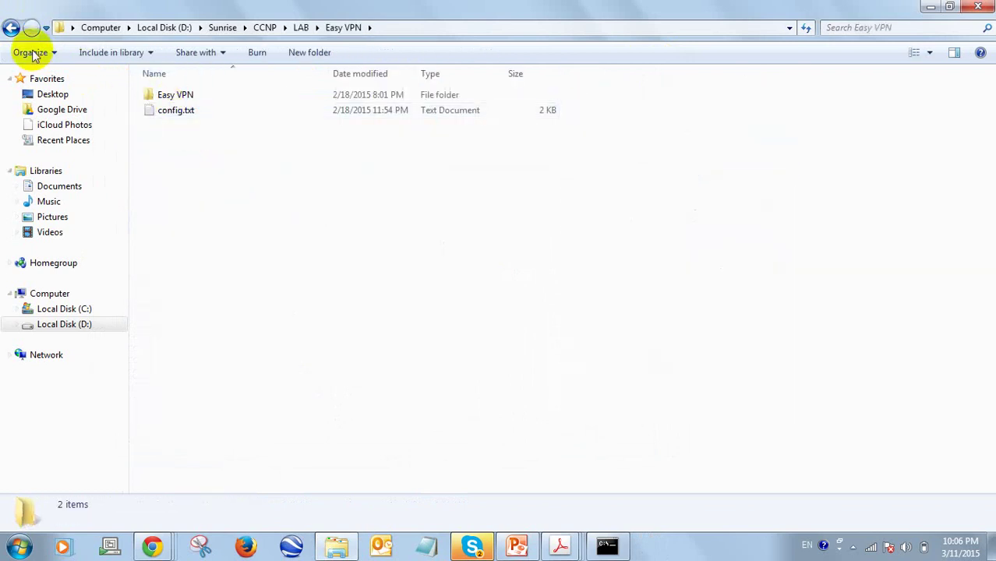
{"action": "left_click", "coordinate": [7, 28]}
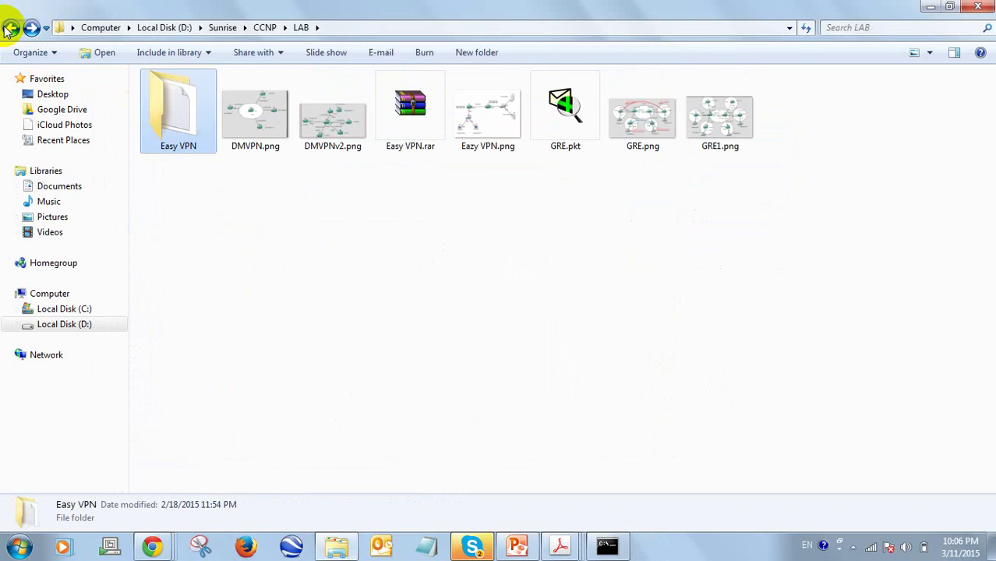
{"action": "left_click", "coordinate": [8, 28]}
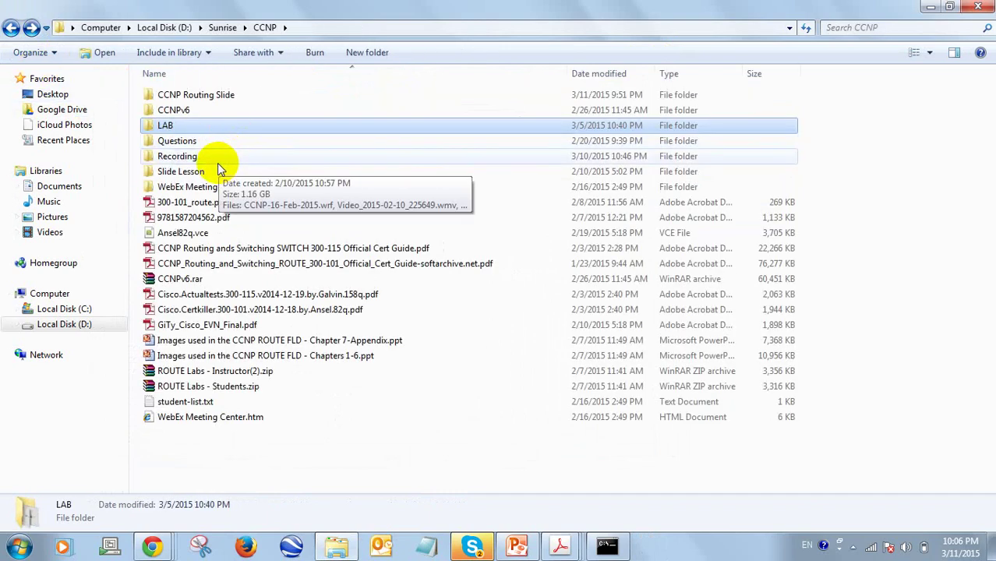
{"action": "double_click", "coordinate": [234, 373]}
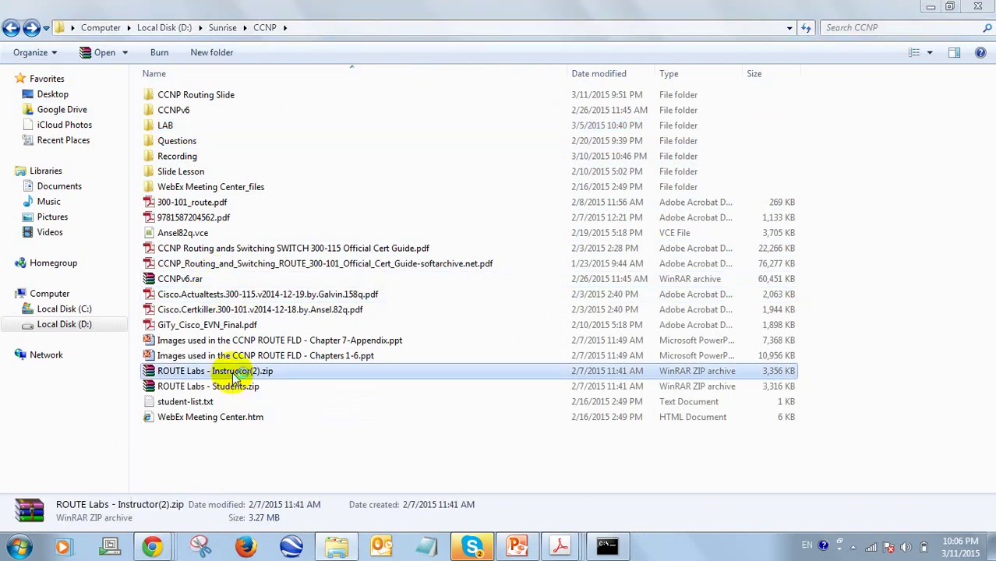
Step: Open CCNPv7_ROUTE_Lab1-1_RIPng_Instructor.doc from the archive in Word
{"action": "left_click", "coordinate": [274, 199]}
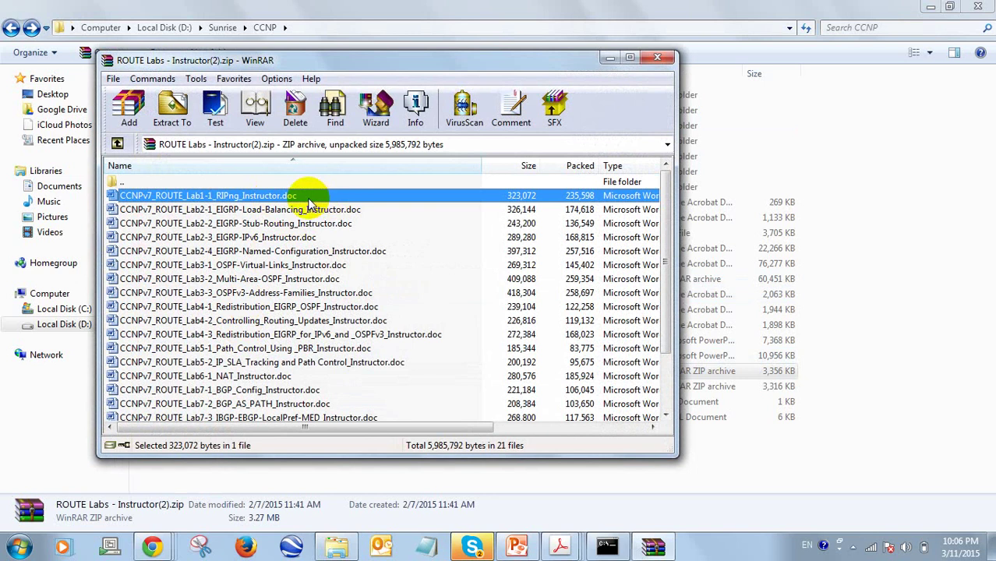
{"action": "double_click", "coordinate": [305, 195]}
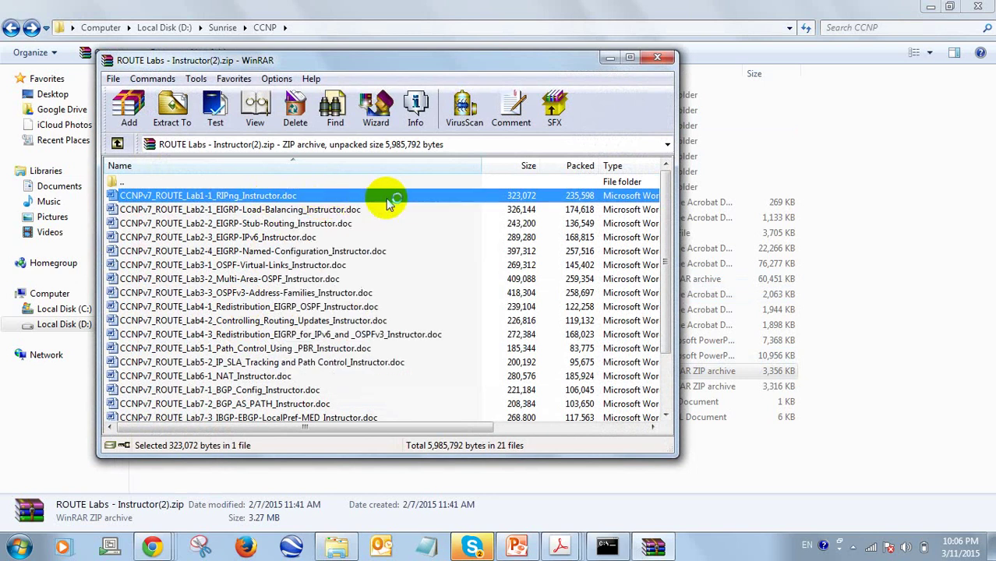
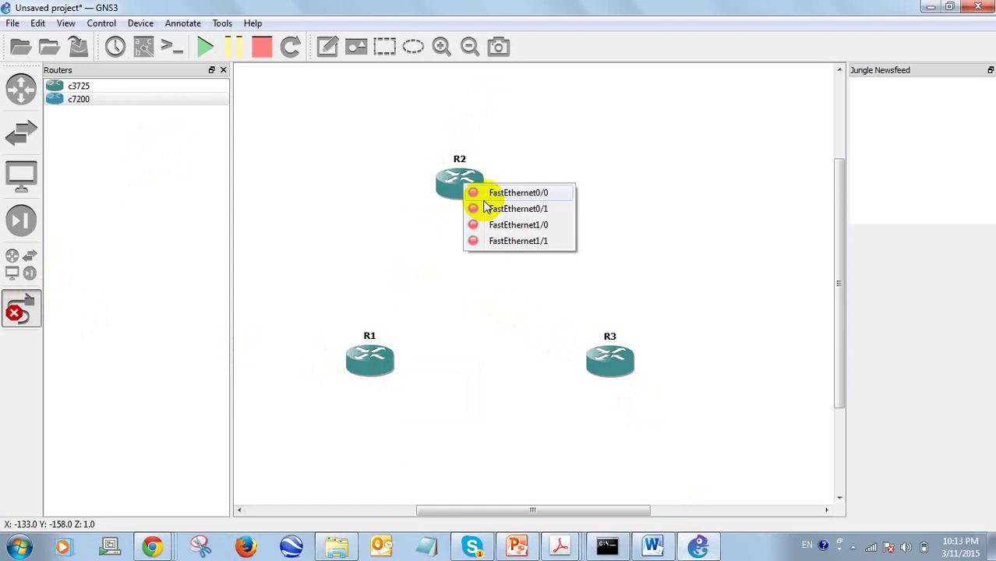
Step: Finish the R1–R2 link on FastEthernet0/1 and cable R2 to R3's FastEthernet0/0
{"action": "left_click", "coordinate": [498, 205]}
{"action": "left_click", "coordinate": [611, 359]}
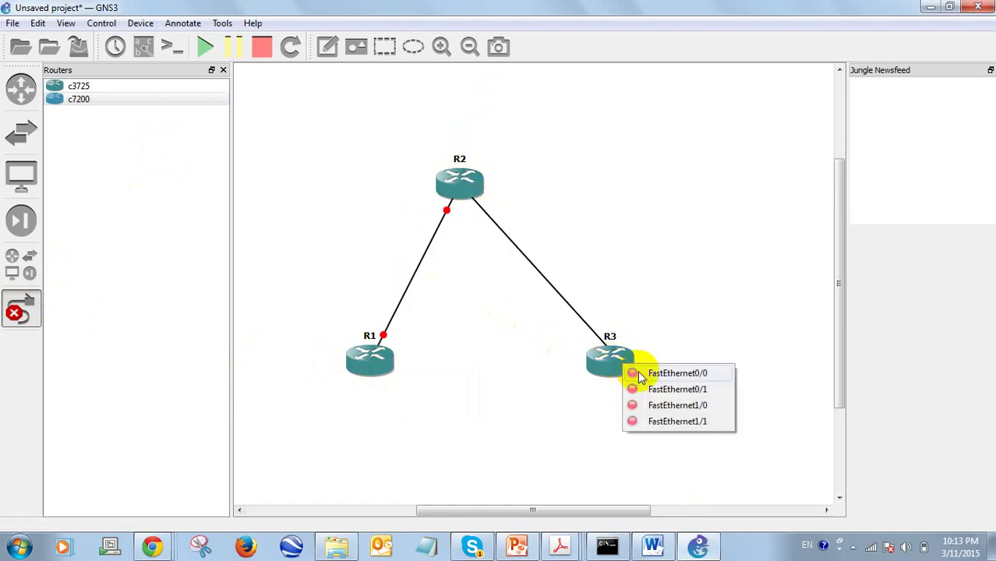
{"action": "left_click", "coordinate": [636, 371]}
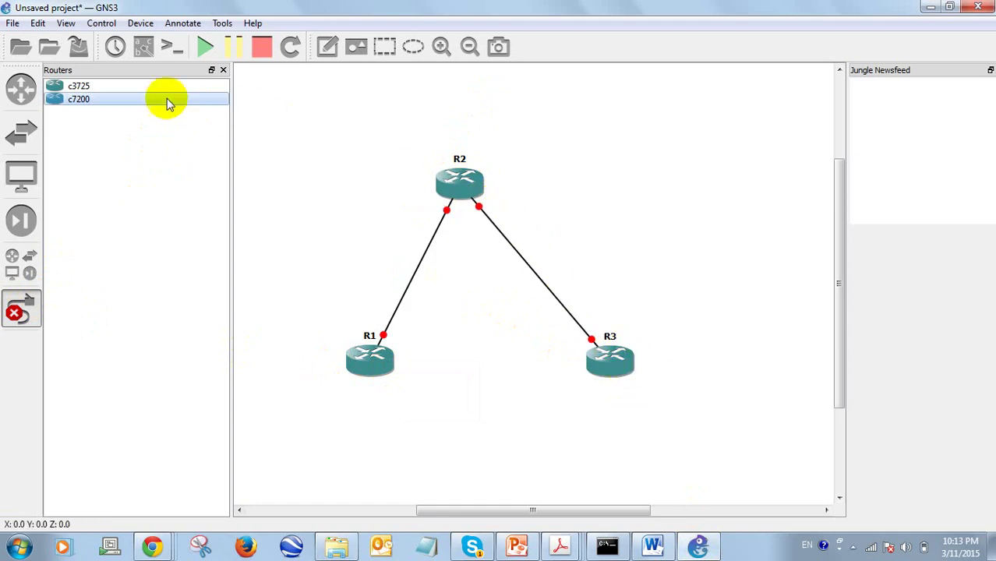
{"action": "left_click", "coordinate": [16, 311]}
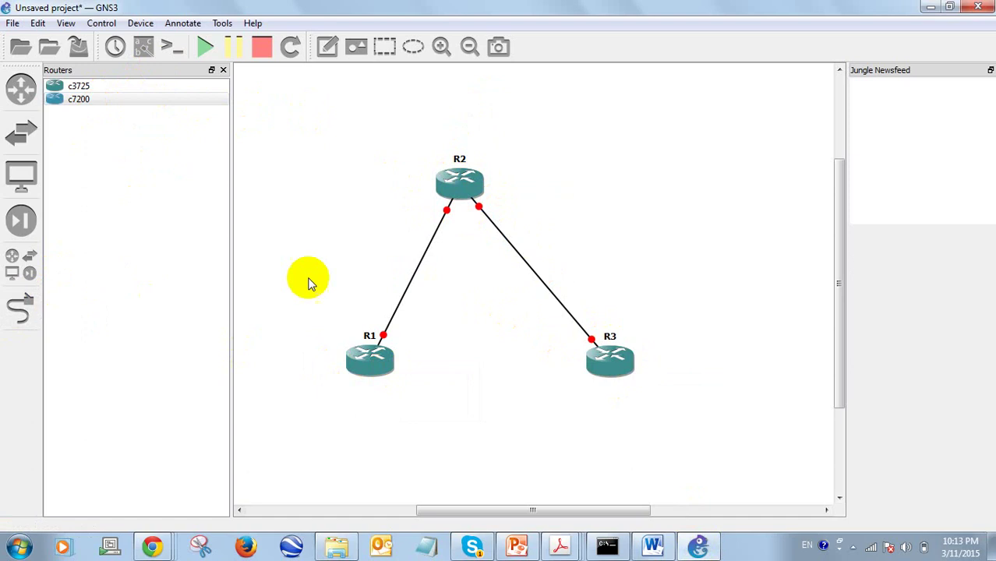
Step: Move R1 further left and R2 slightly right to balance the triangle
{"action": "left_click_drag", "start_coordinate": [370, 359], "coordinate": [314, 354]}
{"action": "left_click_drag", "start_coordinate": [458, 186], "coordinate": [476, 187]}
{"action": "right_click", "coordinate": [763, 543]}
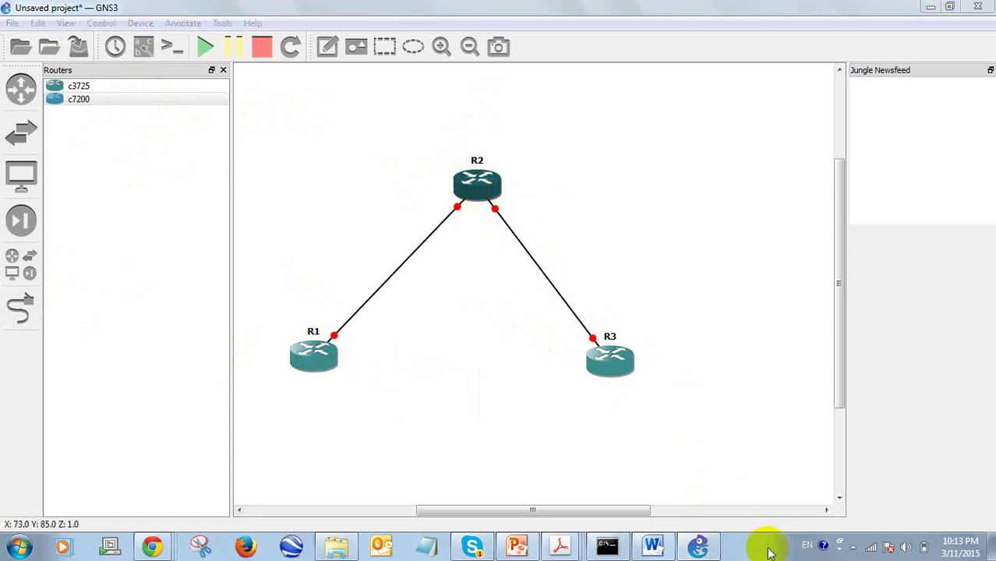
{"action": "left_click", "coordinate": [795, 501]}
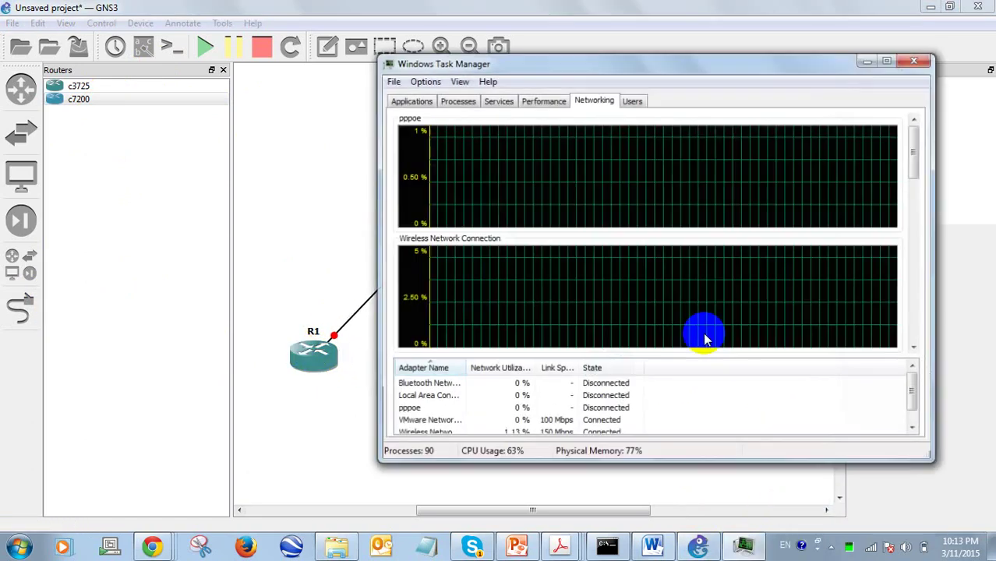
{"action": "left_click", "coordinate": [538, 102]}
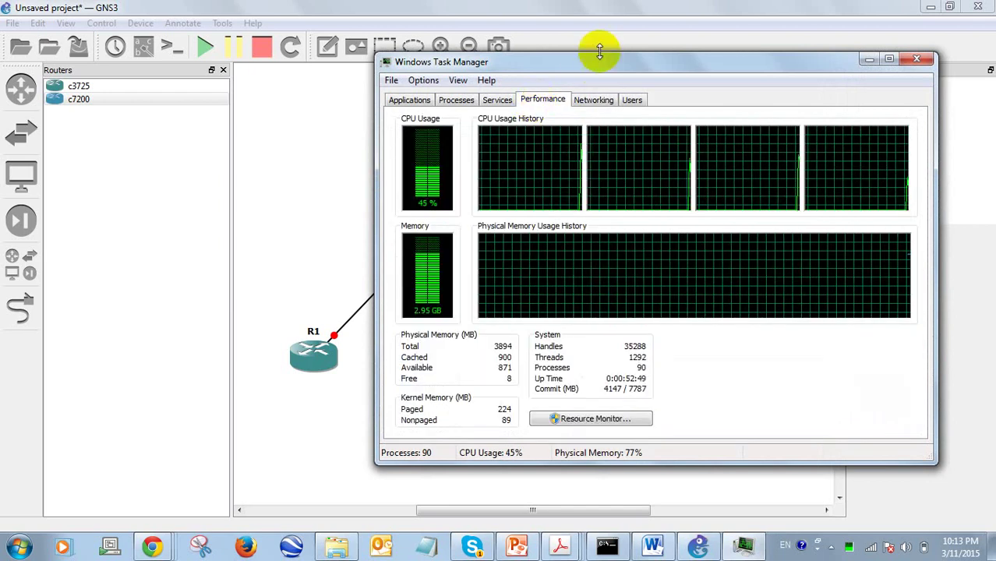
{"action": "left_click_drag", "start_coordinate": [600, 61], "coordinate": [661, 61]}
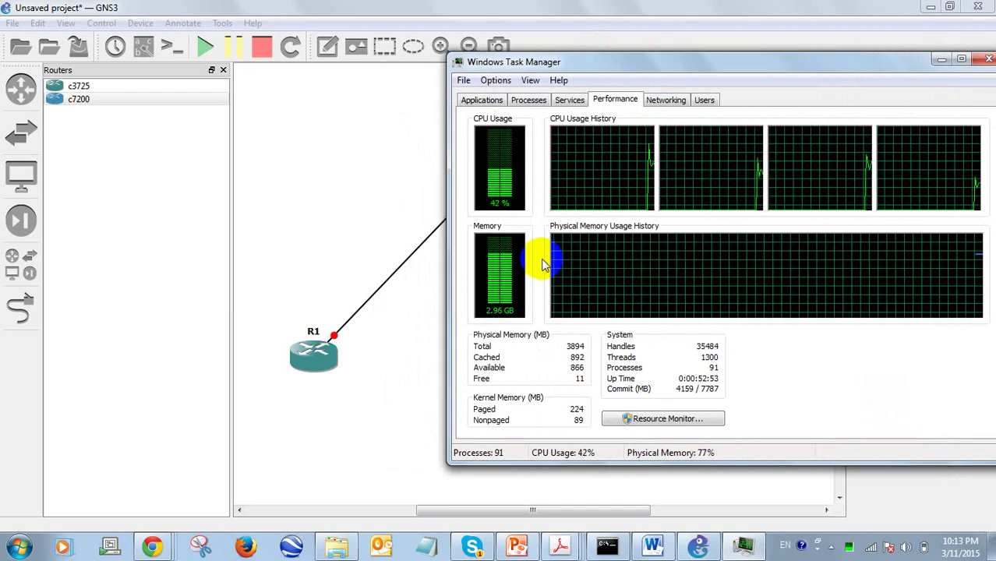
{"action": "left_click", "coordinate": [529, 100]}
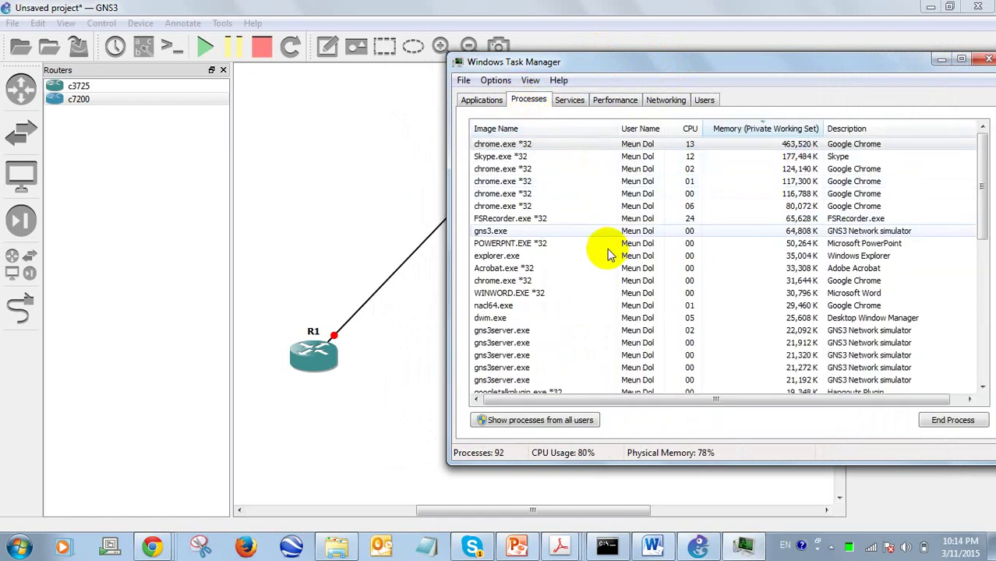
{"action": "left_click", "coordinate": [554, 243]}
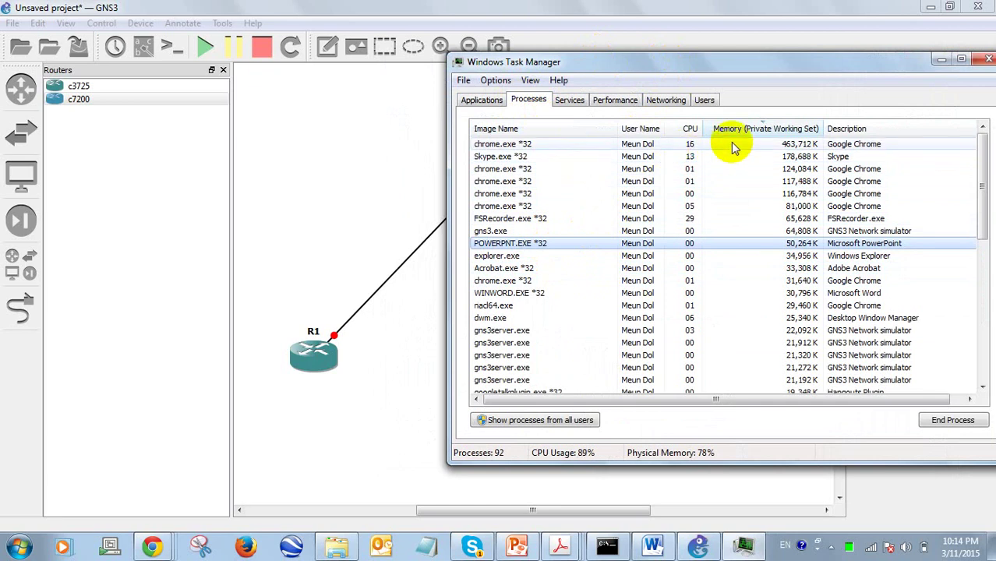
{"action": "left_click", "coordinate": [658, 181]}
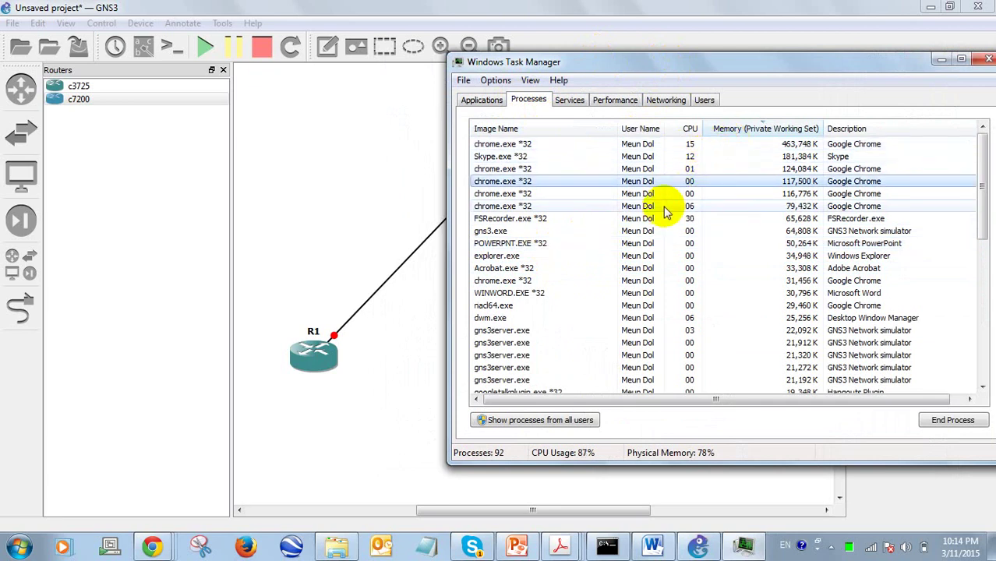
{"action": "left_click_drag", "start_coordinate": [664, 212], "coordinate": [658, 244]}
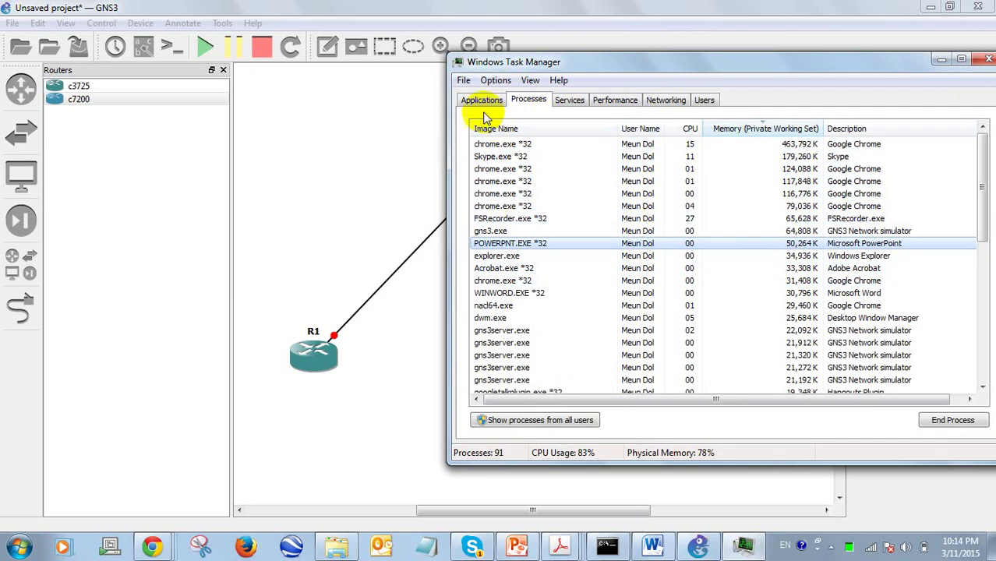
{"action": "left_click", "coordinate": [481, 103]}
{"action": "left_click", "coordinate": [621, 102]}
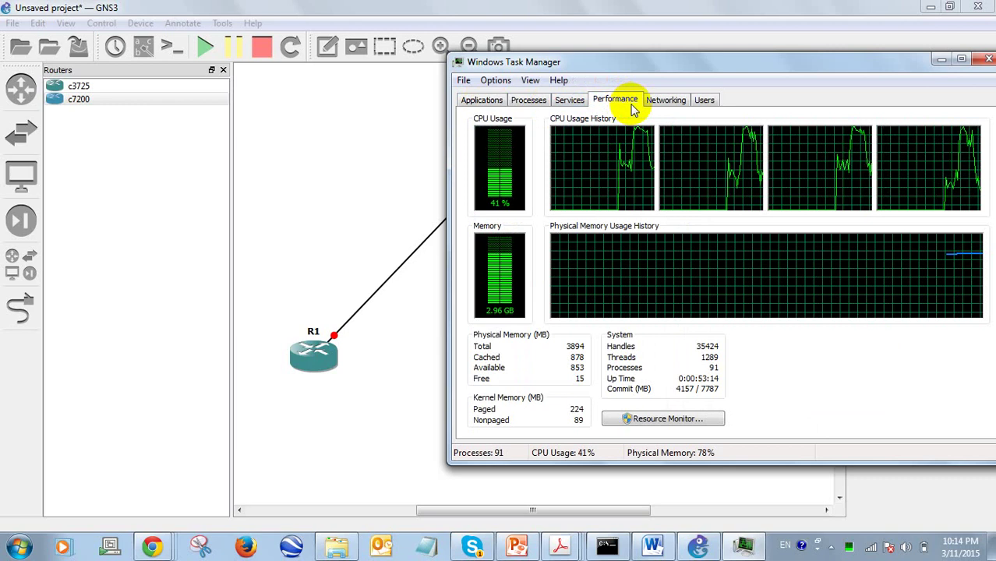
{"action": "left_click", "coordinate": [567, 204]}
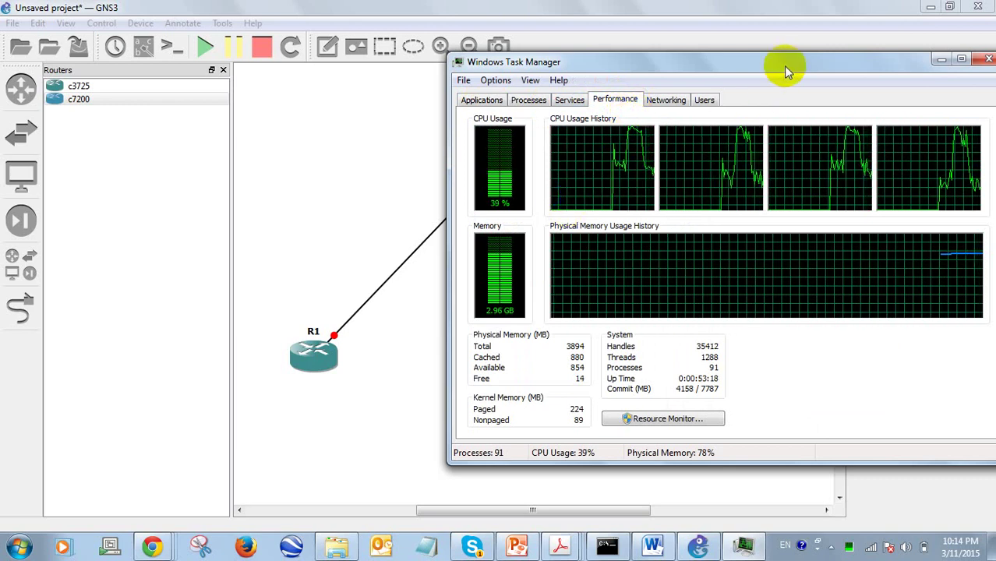
{"action": "left_click_drag", "start_coordinate": [784, 68], "coordinate": [709, 70]}
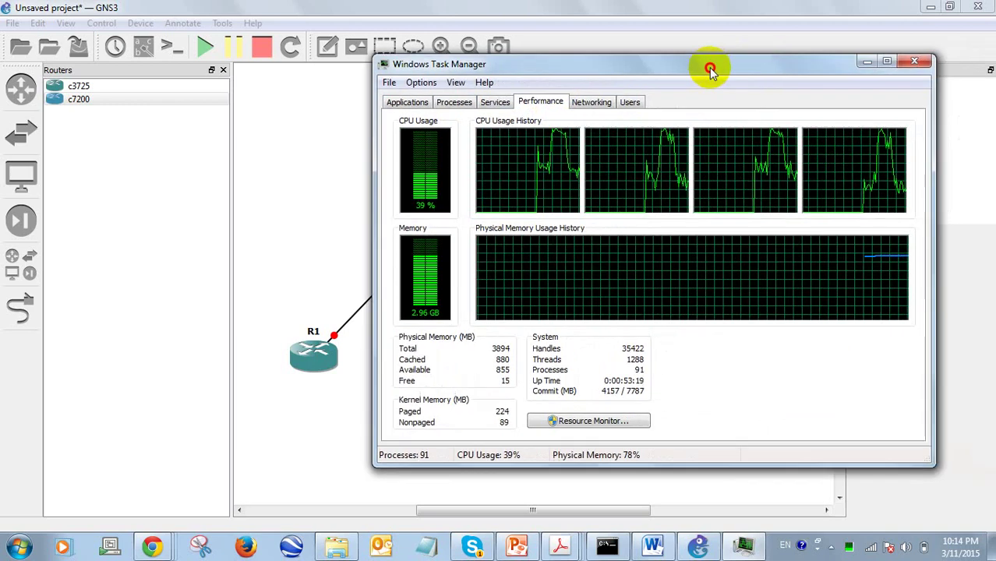
{"action": "left_click", "coordinate": [495, 102]}
{"action": "left_click", "coordinate": [461, 105]}
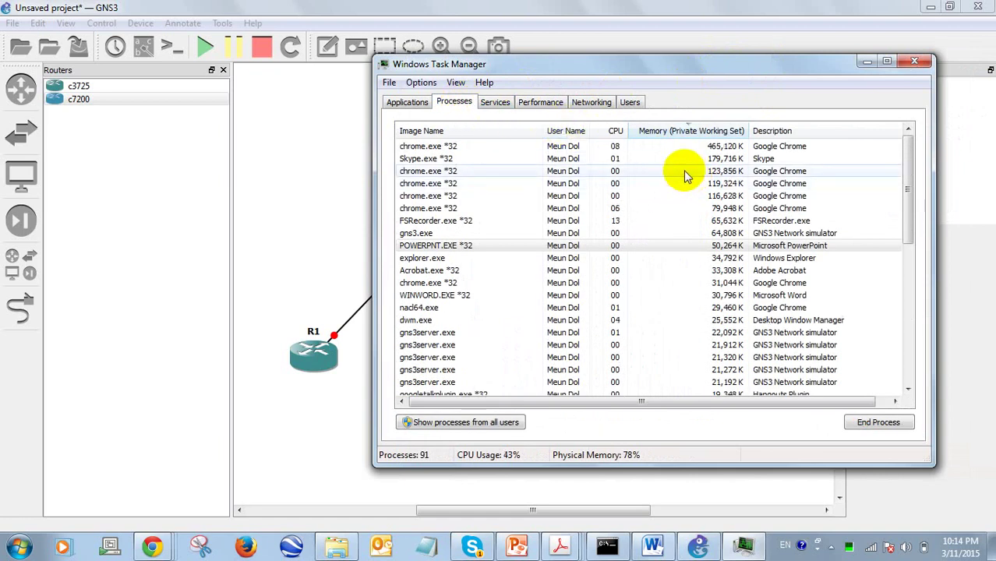
{"action": "left_click", "coordinate": [616, 132]}
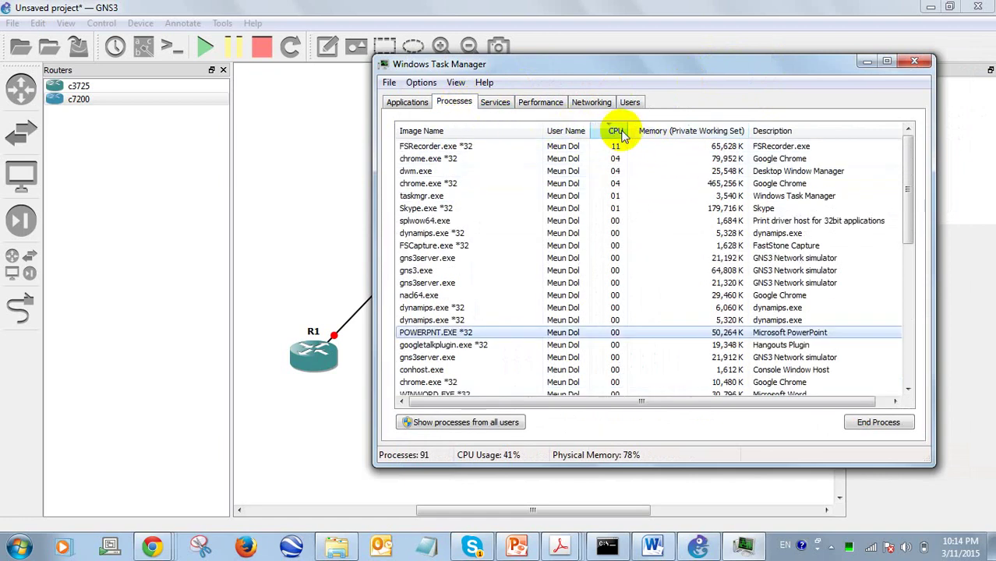
{"action": "left_click", "coordinate": [598, 146]}
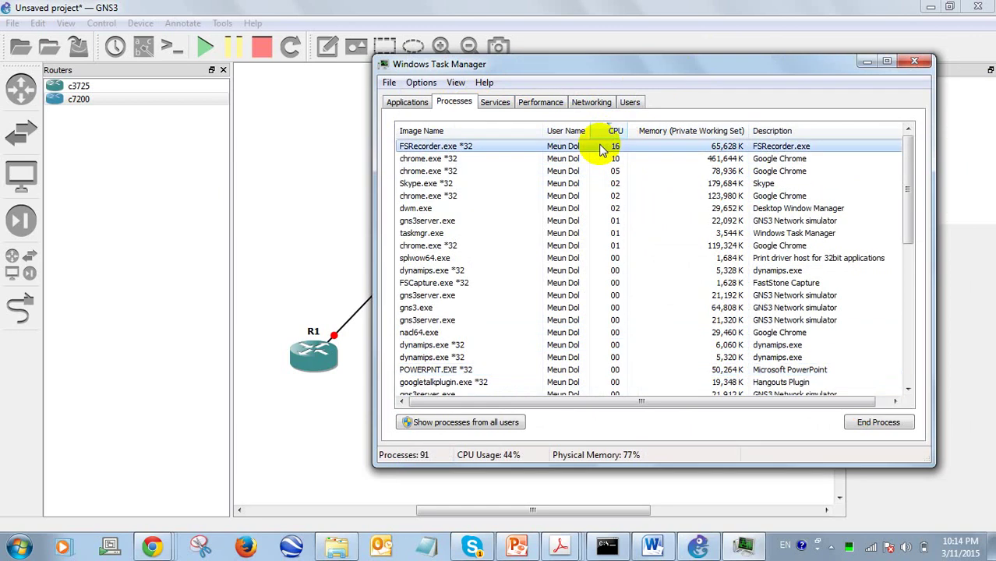
{"action": "left_click", "coordinate": [600, 162]}
{"action": "left_click", "coordinate": [613, 186]}
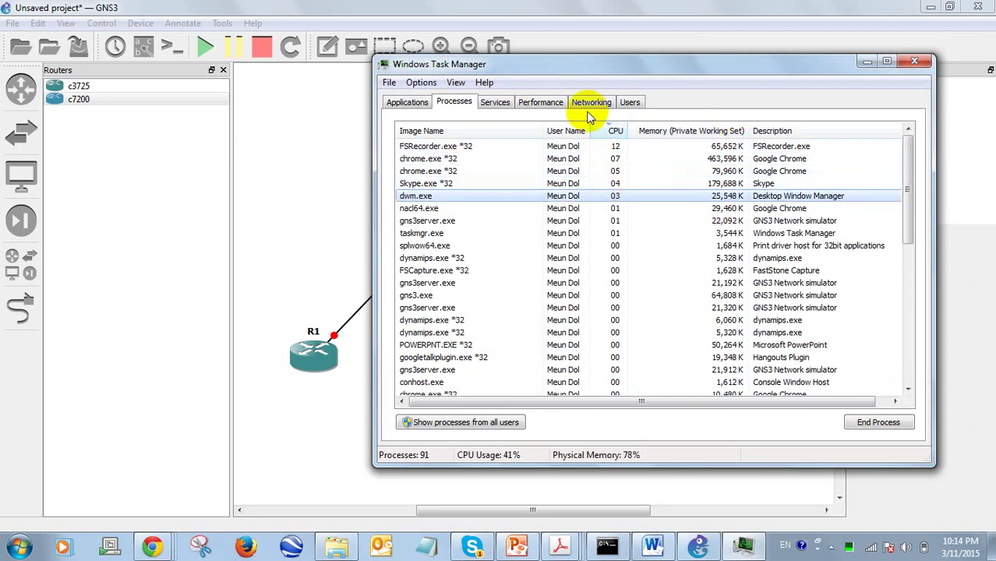
{"action": "left_click", "coordinate": [550, 107]}
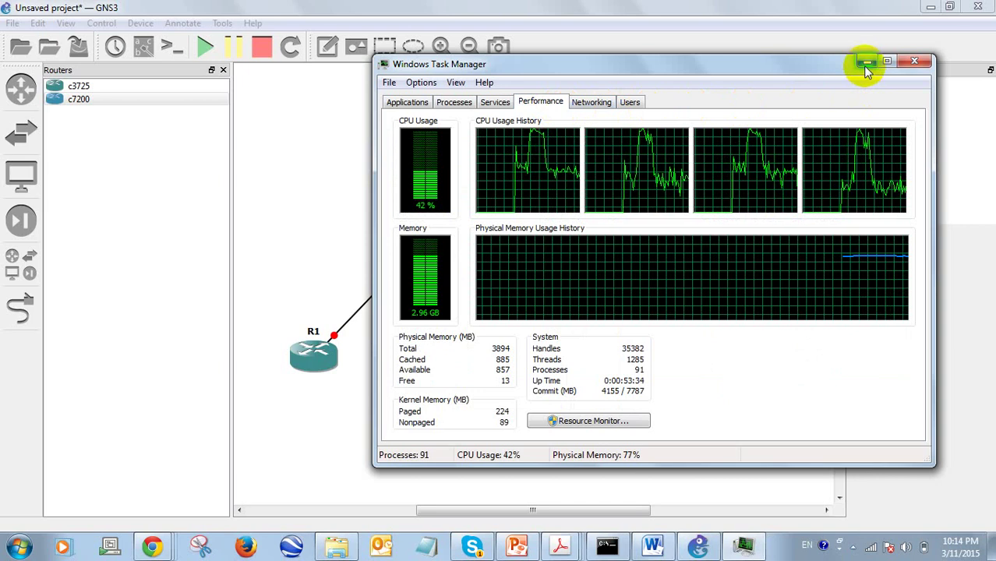
{"action": "left_click", "coordinate": [909, 61]}
{"action": "left_click_drag", "start_coordinate": [728, 111], "coordinate": [274, 468]}
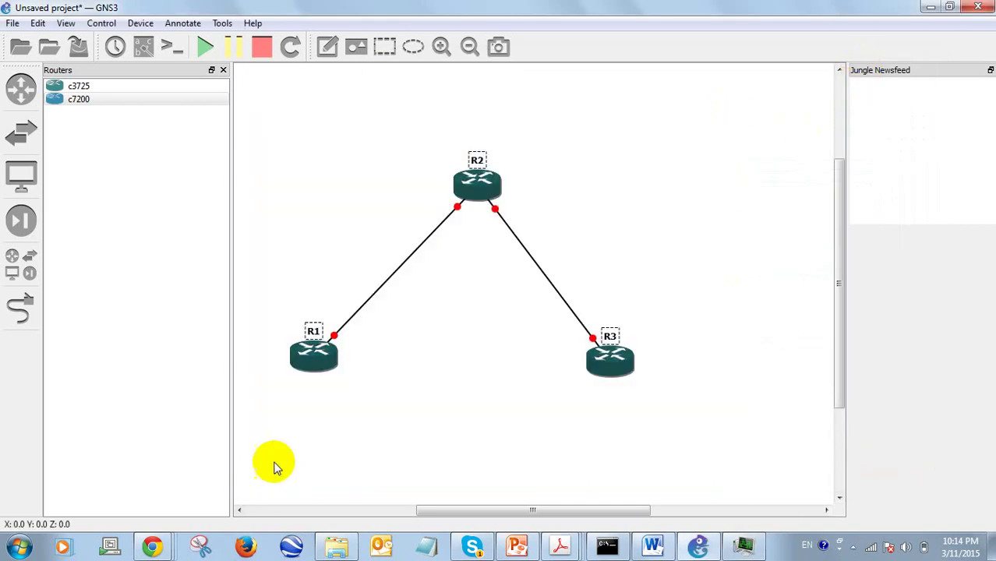
Step: Minimize GNS3 and launch Remote Desktop Connection (mstsc) from the Start menu search
{"action": "left_click", "coordinate": [932, 9]}
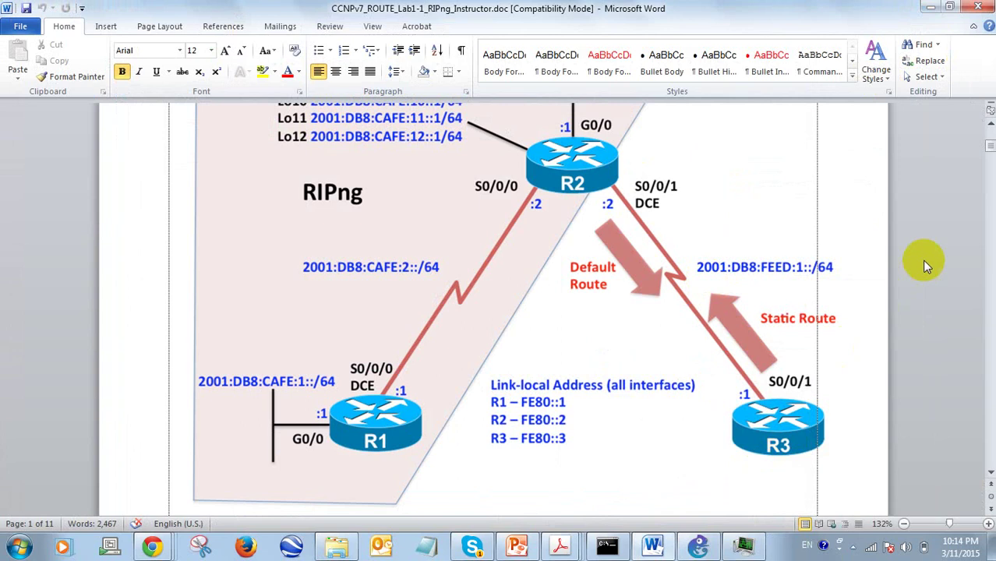
{"action": "left_click", "coordinate": [20, 545]}
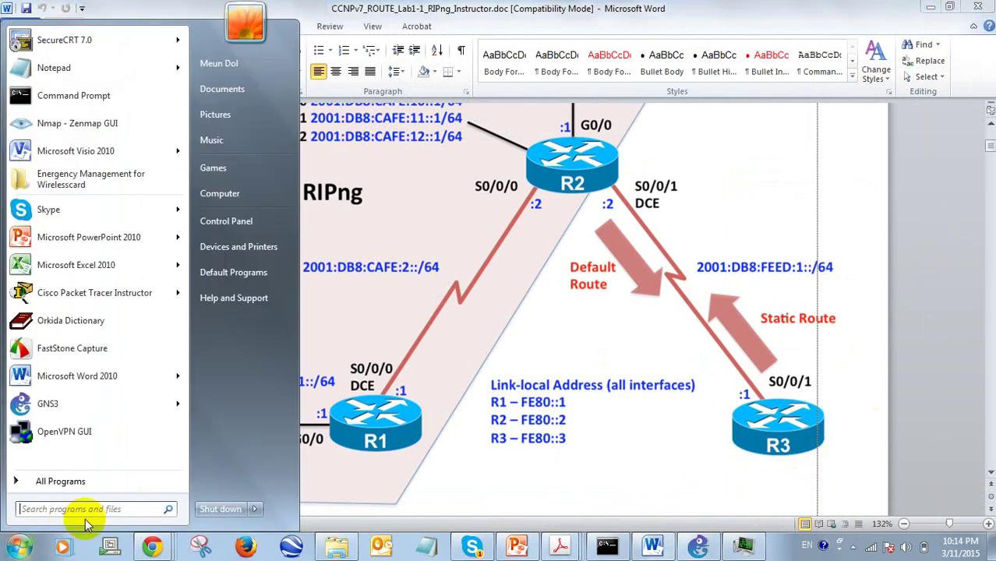
{"action": "type", "text": "mstsc"}
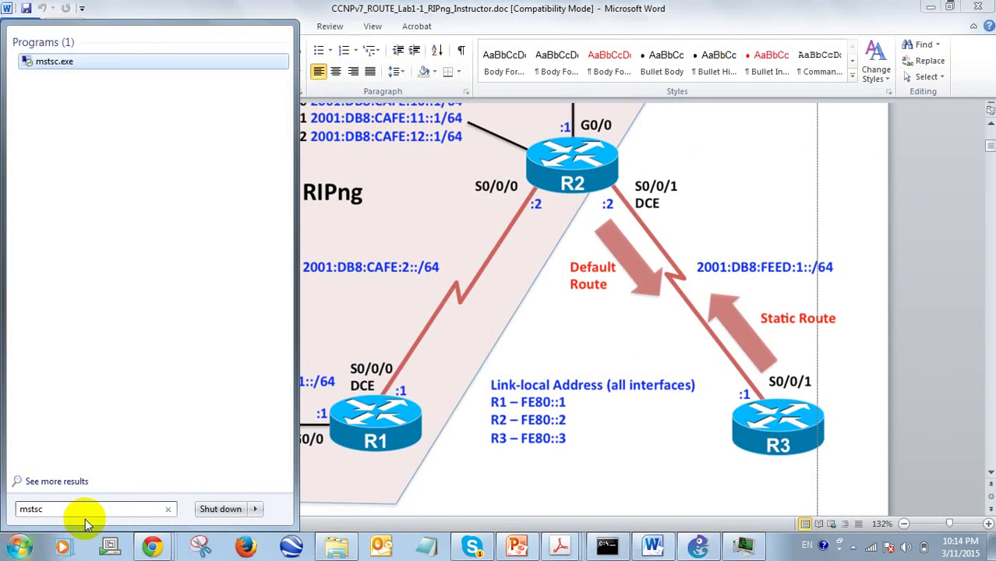
{"action": "key", "text": "Return"}
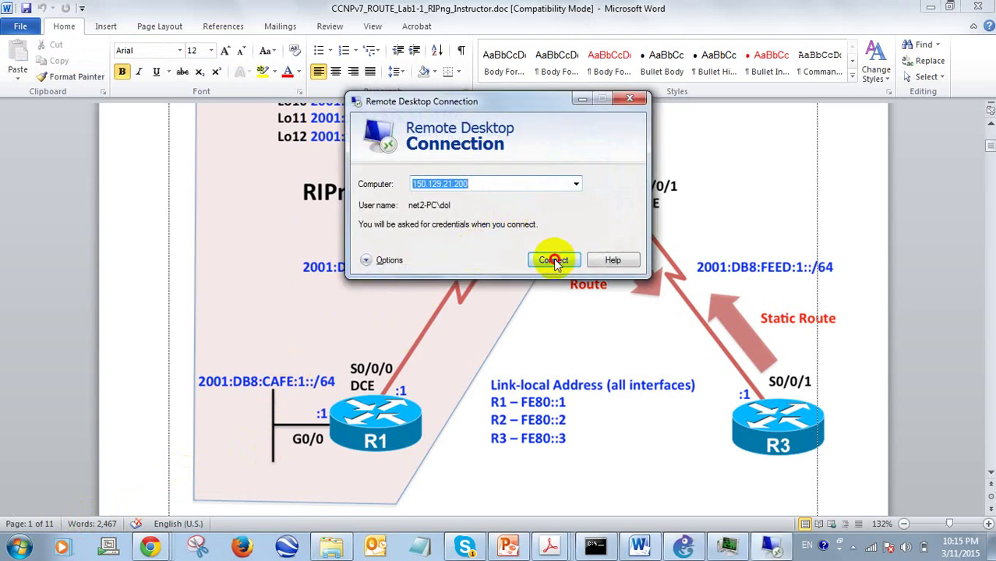
Step: Connect to the remote lab computer and sign in with the account password
{"action": "left_click", "coordinate": [539, 264]}
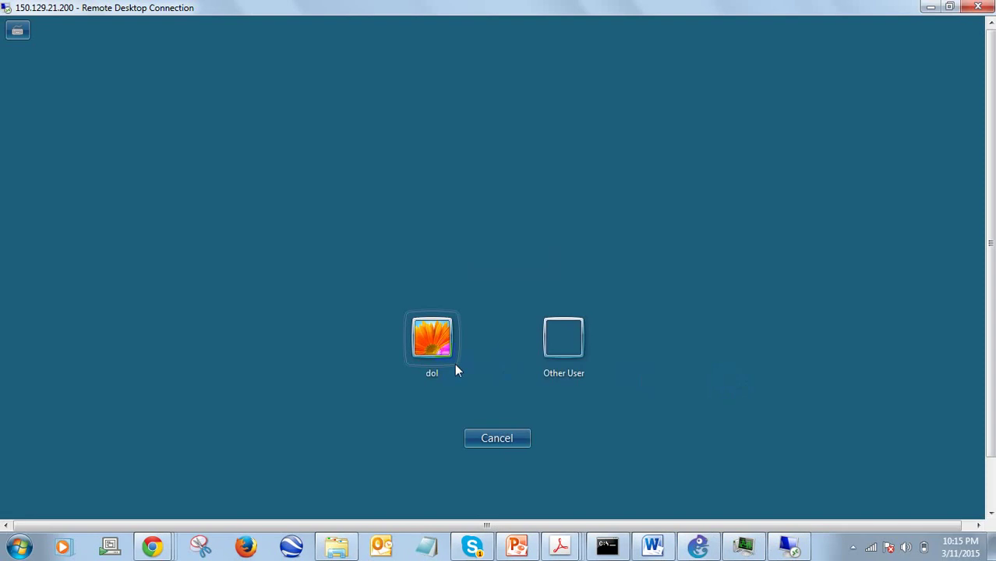
{"action": "left_click", "coordinate": [435, 348]}
{"action": "type", "text": "*******"}
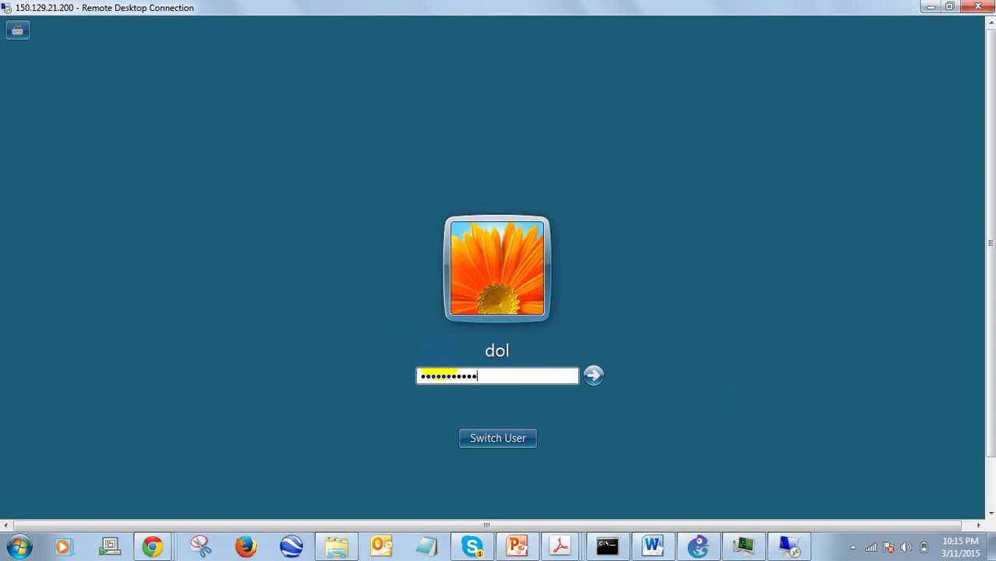
{"action": "key", "text": "Return"}
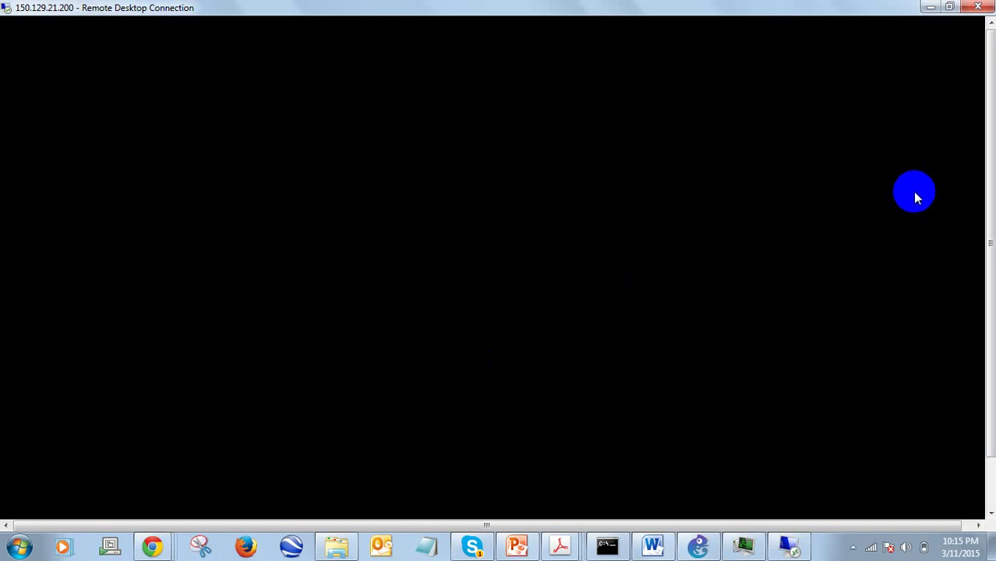
Step: Minimize Firefox to reveal the remote desktop and its taskbar
{"action": "scroll", "coordinate": [978, 166], "scroll_direction": "down", "scroll_amount": 1}
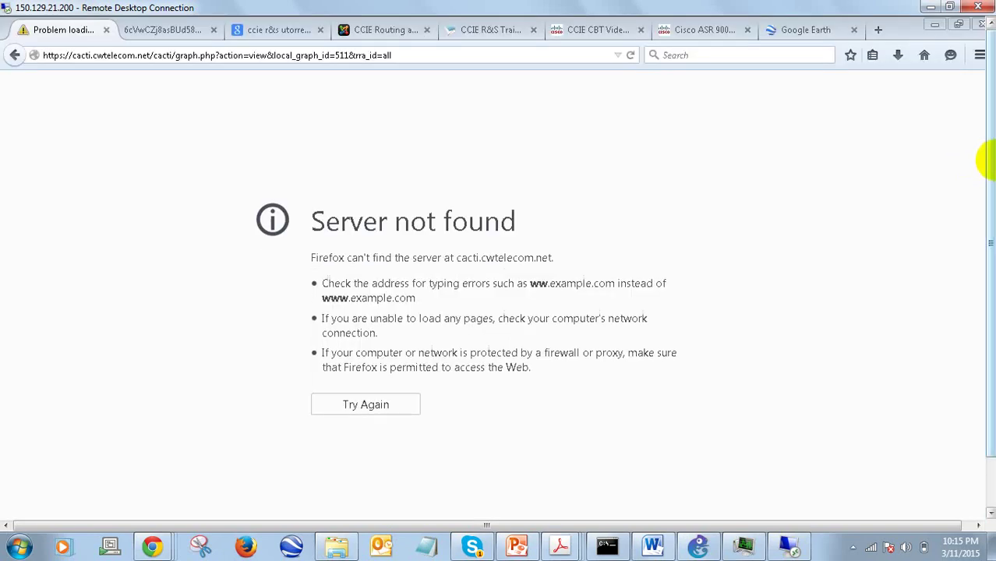
{"action": "left_click", "coordinate": [935, 25]}
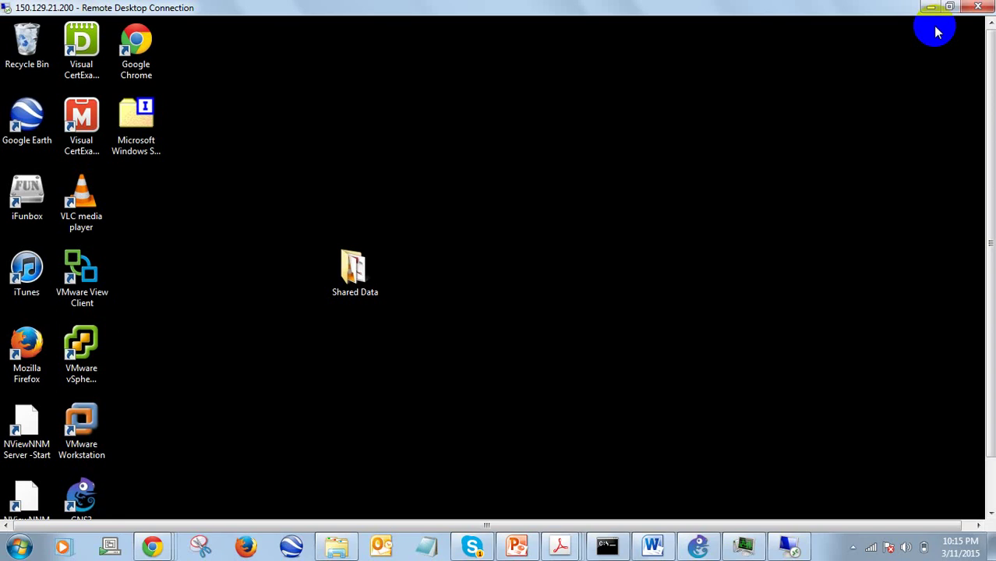
{"action": "left_click_drag", "start_coordinate": [989, 176], "coordinate": [907, 271]}
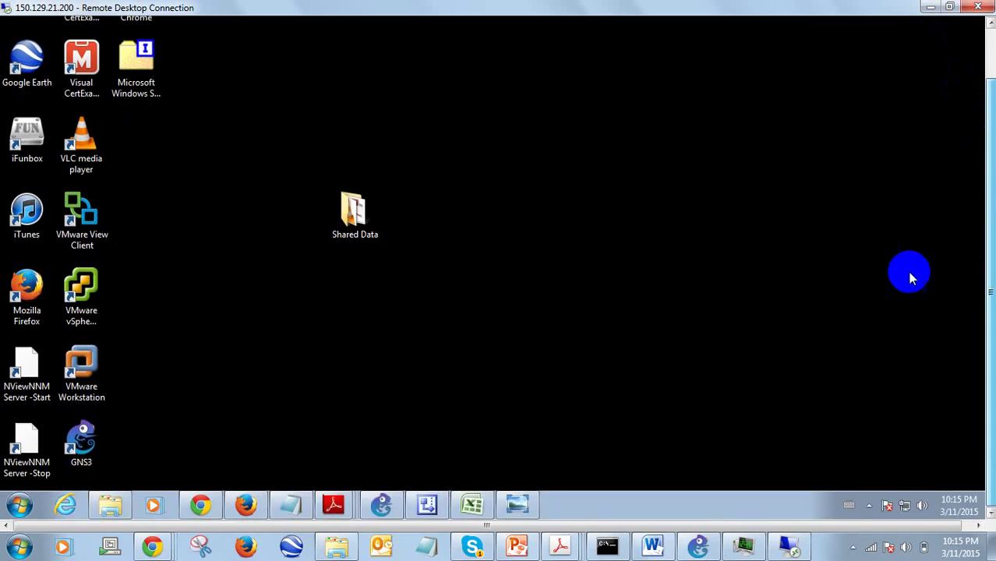
Step: In remote GNS3, move R9 and R10 up beneath R8 and show the router types list
{"action": "left_click", "coordinate": [381, 505]}
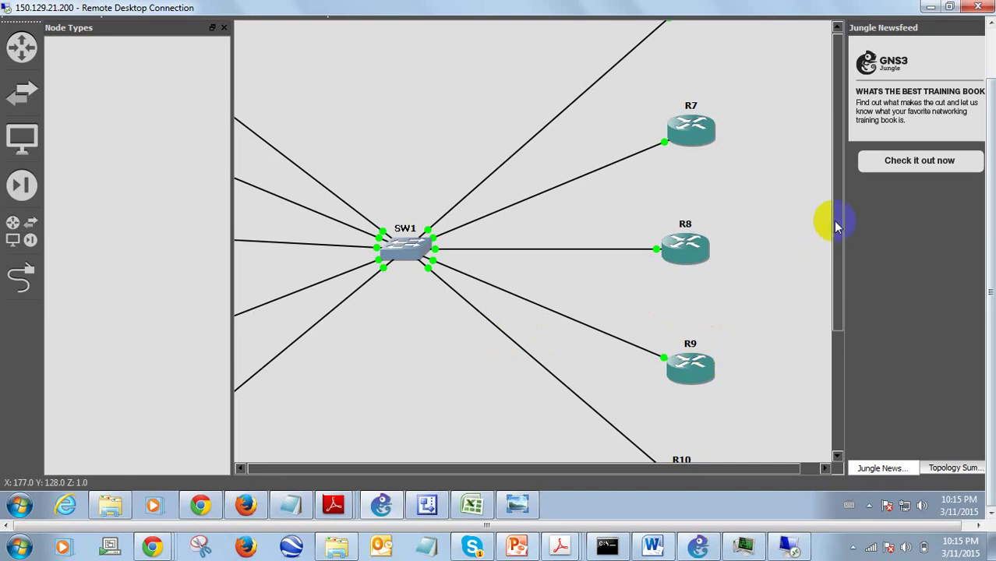
{"action": "left_click_drag", "start_coordinate": [835, 226], "coordinate": [832, 350]}
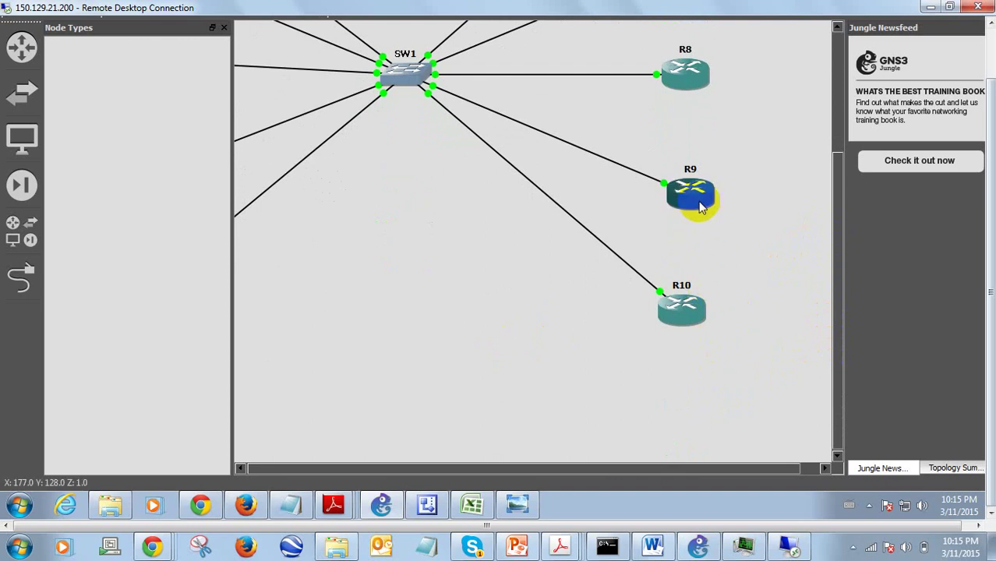
{"action": "left_click_drag", "start_coordinate": [699, 204], "coordinate": [700, 153]}
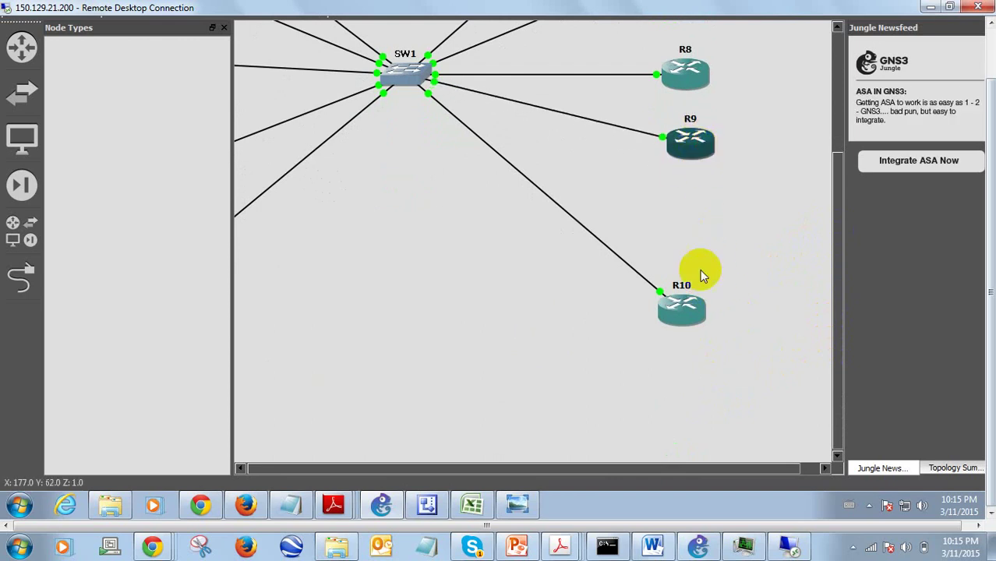
{"action": "left_click_drag", "start_coordinate": [688, 321], "coordinate": [695, 231]}
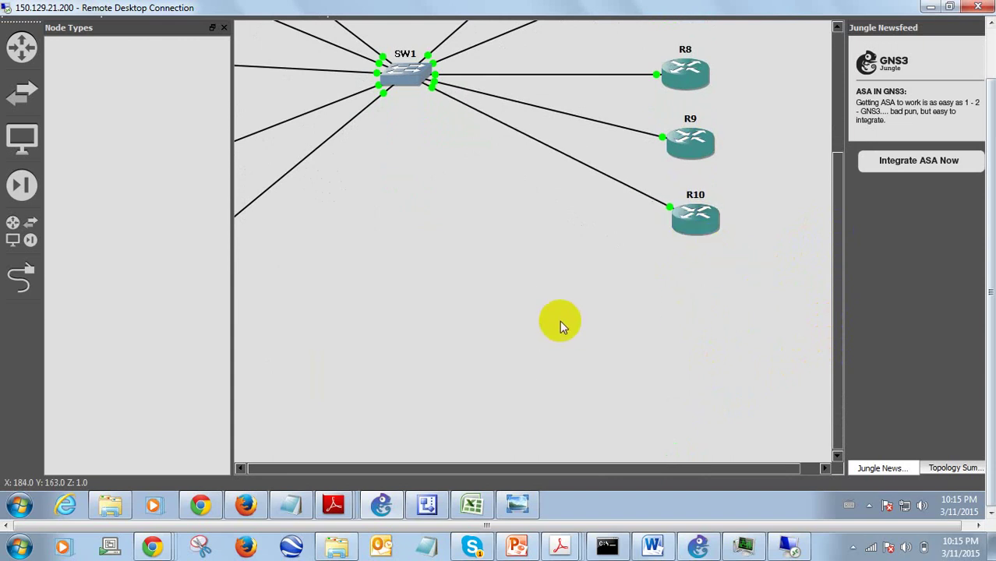
{"action": "left_click", "coordinate": [35, 51]}
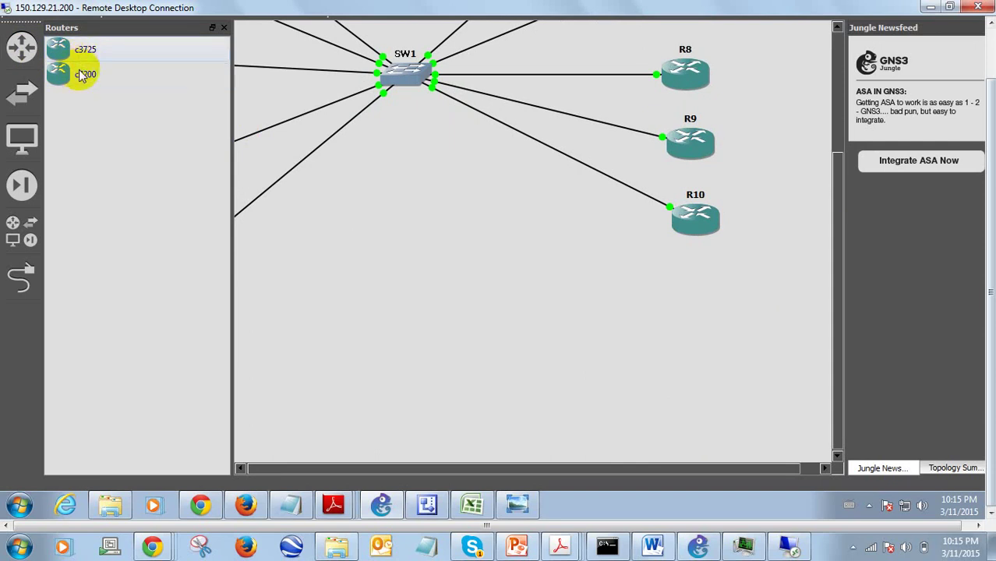
Step: Drop three c7200 routers (R11, R12, R13) onto the canvas and nudge R11 down-right
{"action": "left_click_drag", "start_coordinate": [86, 82], "coordinate": [338, 308]}
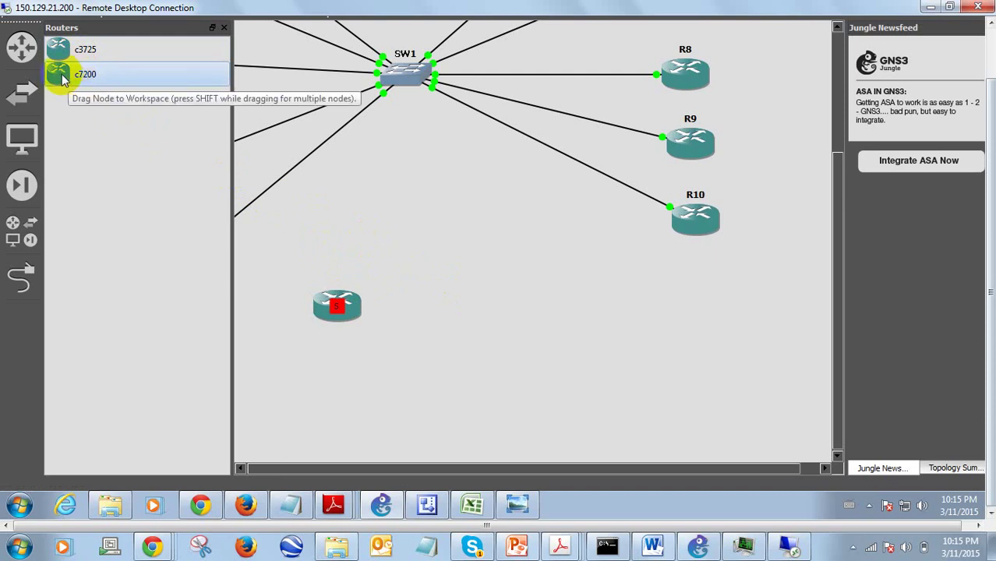
{"action": "mouse_move", "coordinate": [62, 76]}
{"action": "left_mouse_down"}
{"action": "mouse_move", "coordinate": [378, 151]}
{"action": "mouse_move", "coordinate": [484, 207]}
{"action": "left_mouse_up"}
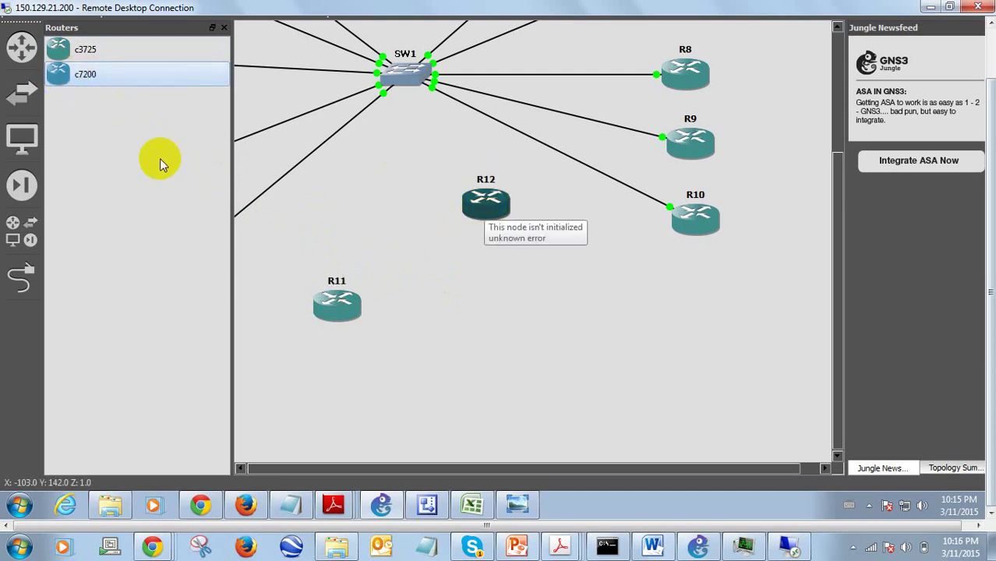
{"action": "left_click", "coordinate": [586, 322]}
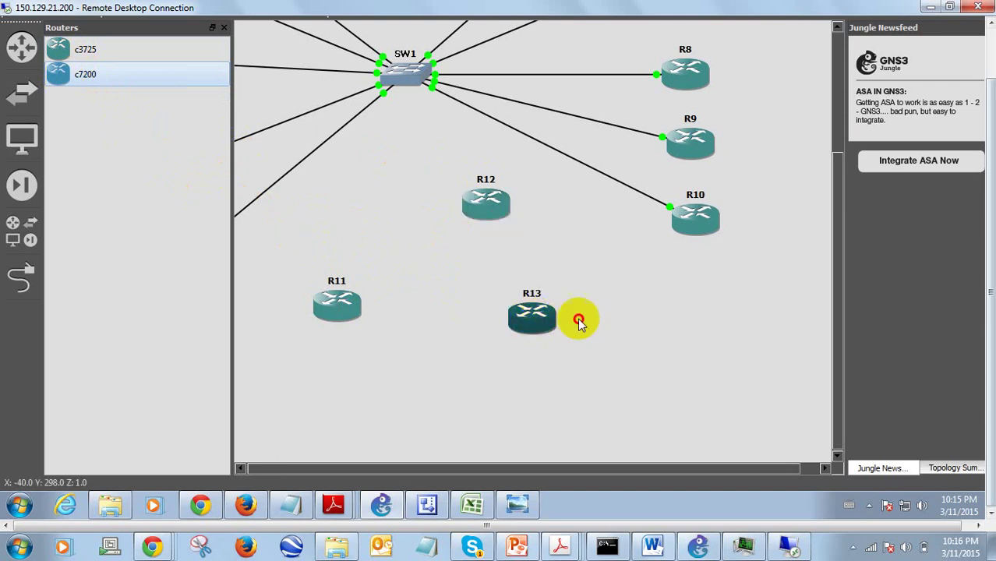
{"action": "left_click_drag", "start_coordinate": [339, 317], "coordinate": [355, 355]}
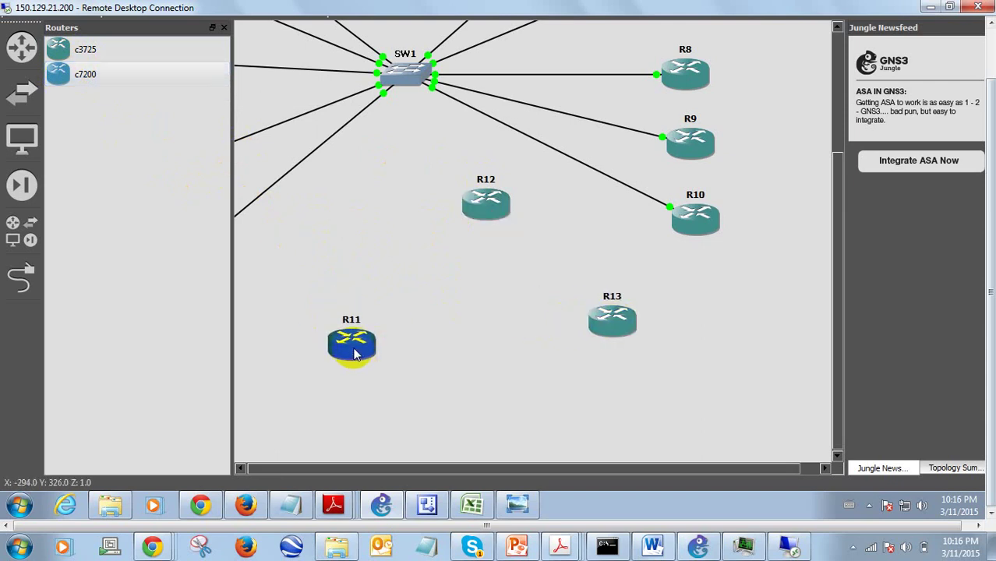
{"action": "left_click", "coordinate": [269, 236]}
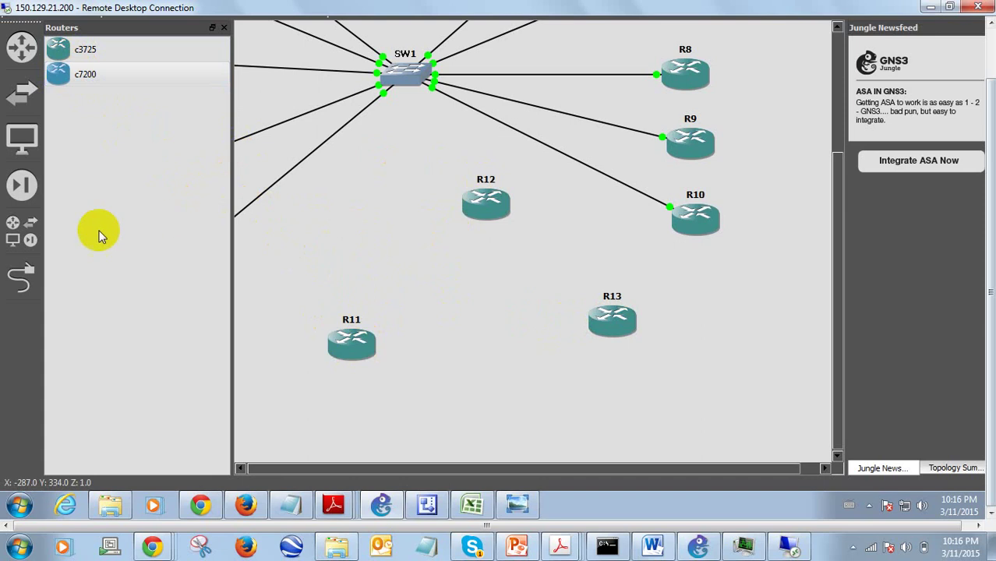
{"action": "left_click", "coordinate": [21, 276]}
Step: Cable R11 Gi0/0 to R12 Gi0/0 and R12 Fa1/0 to R13 Fa1/0
{"action": "left_click", "coordinate": [351, 342]}
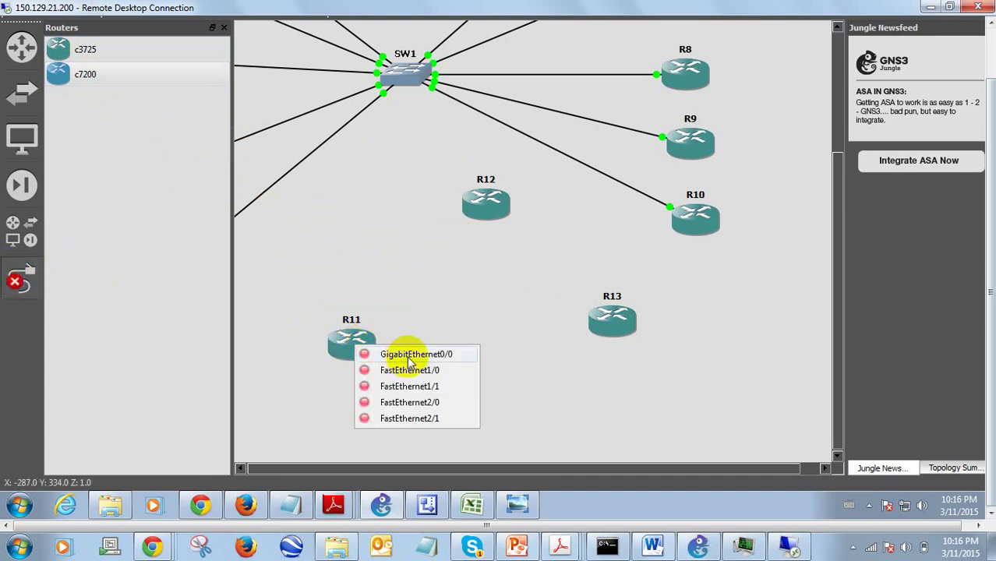
{"action": "left_click", "coordinate": [411, 353]}
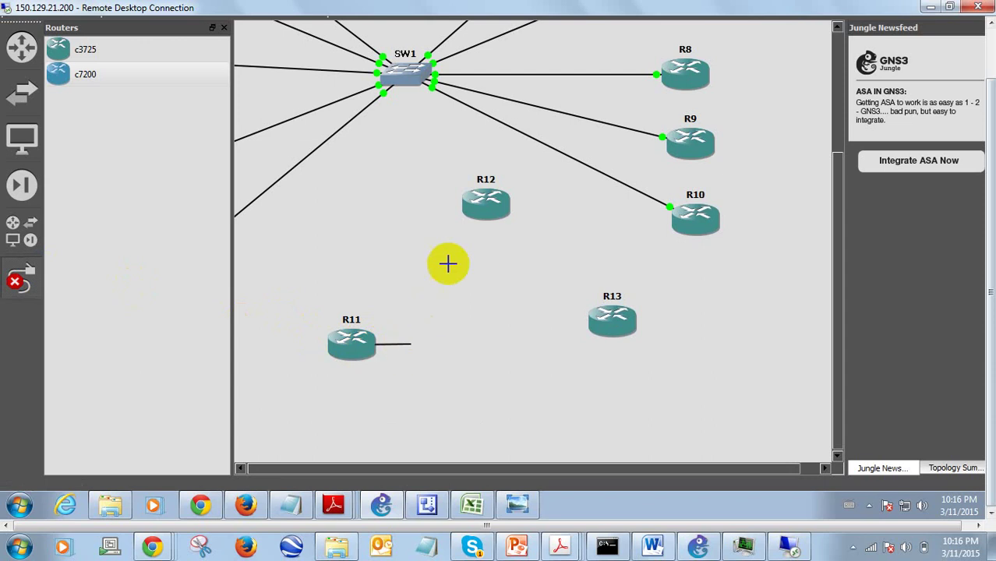
{"action": "left_click", "coordinate": [476, 203]}
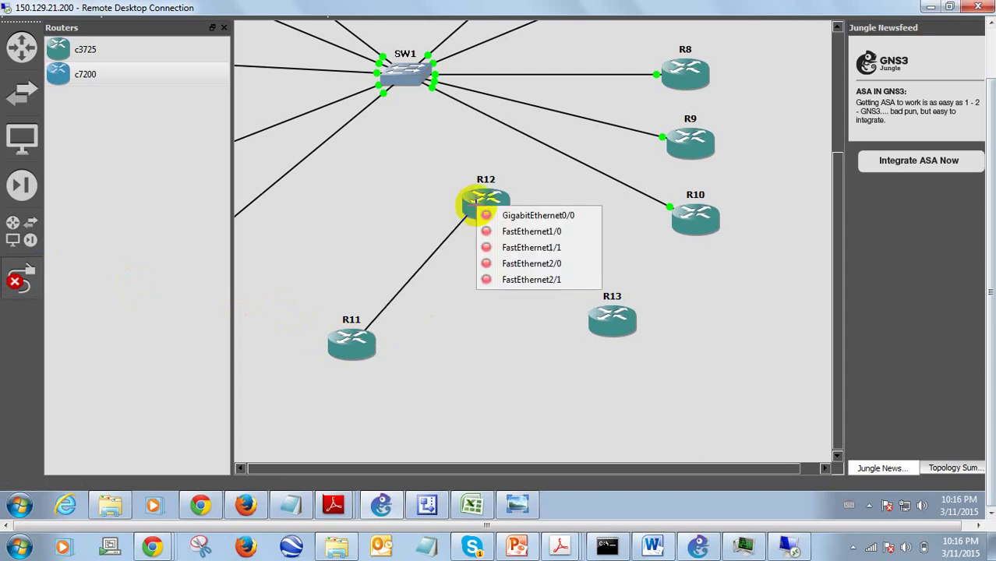
{"action": "left_click", "coordinate": [505, 216]}
{"action": "left_click", "coordinate": [487, 201]}
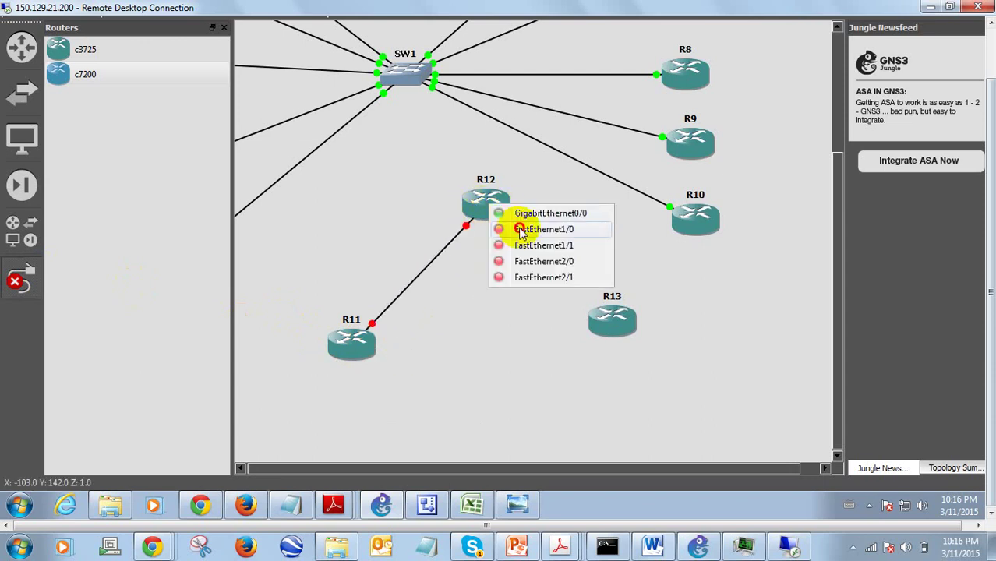
{"action": "left_click", "coordinate": [519, 228]}
{"action": "left_click", "coordinate": [613, 314]}
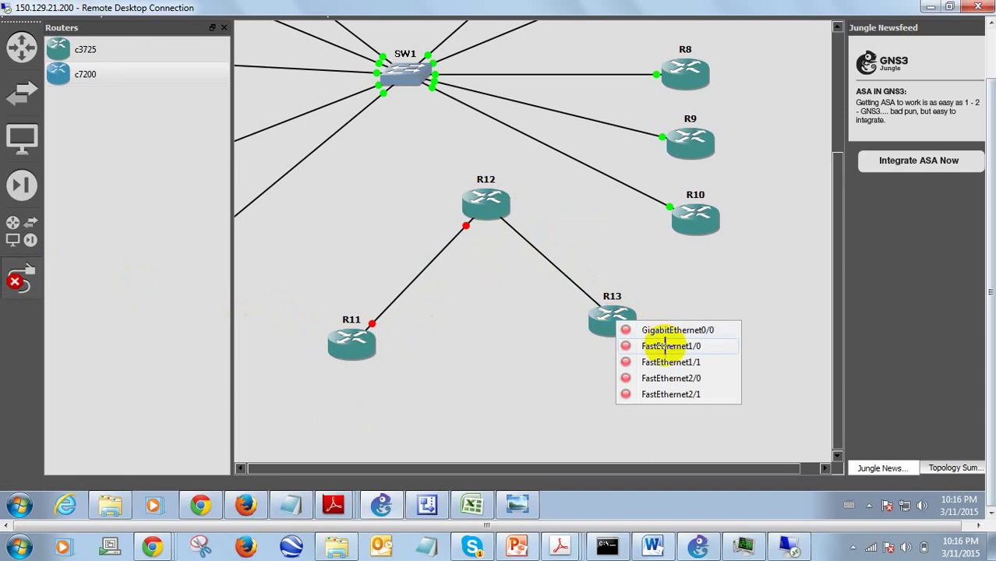
{"action": "left_click", "coordinate": [665, 345]}
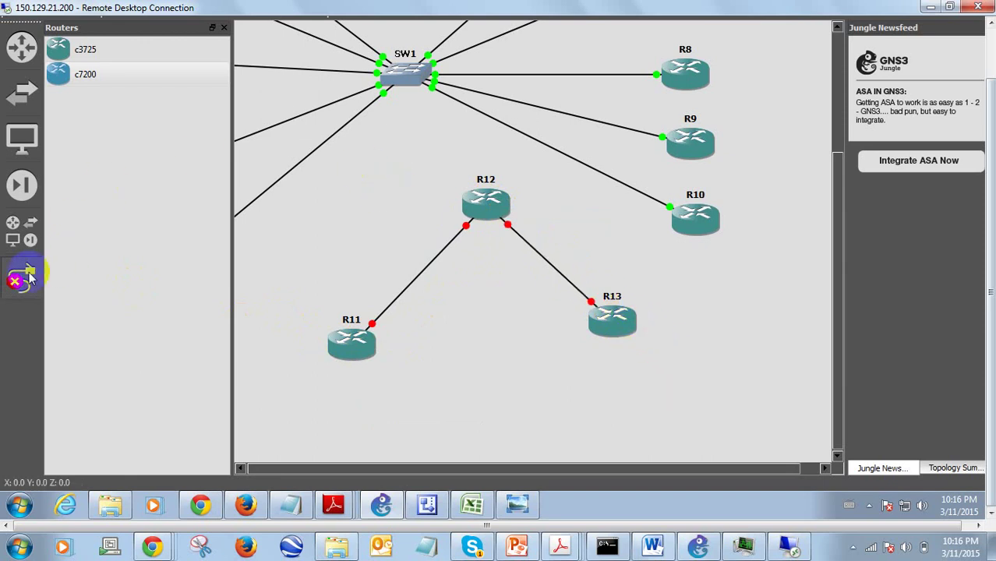
{"action": "left_click", "coordinate": [35, 275]}
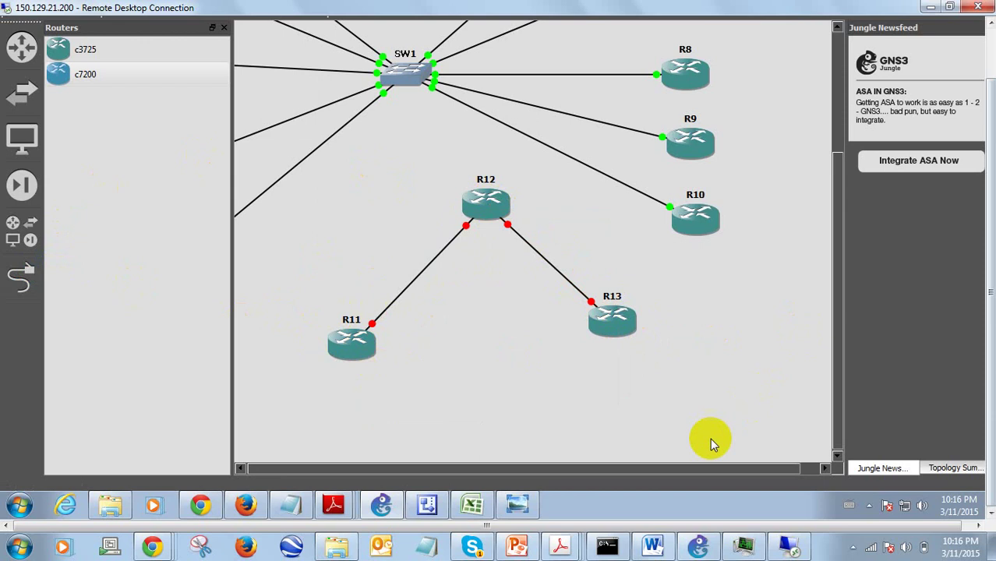
Step: Launch Task Manager, start router R11, and watch the performance graphs in Task Manager
{"action": "right_click", "coordinate": [621, 495]}
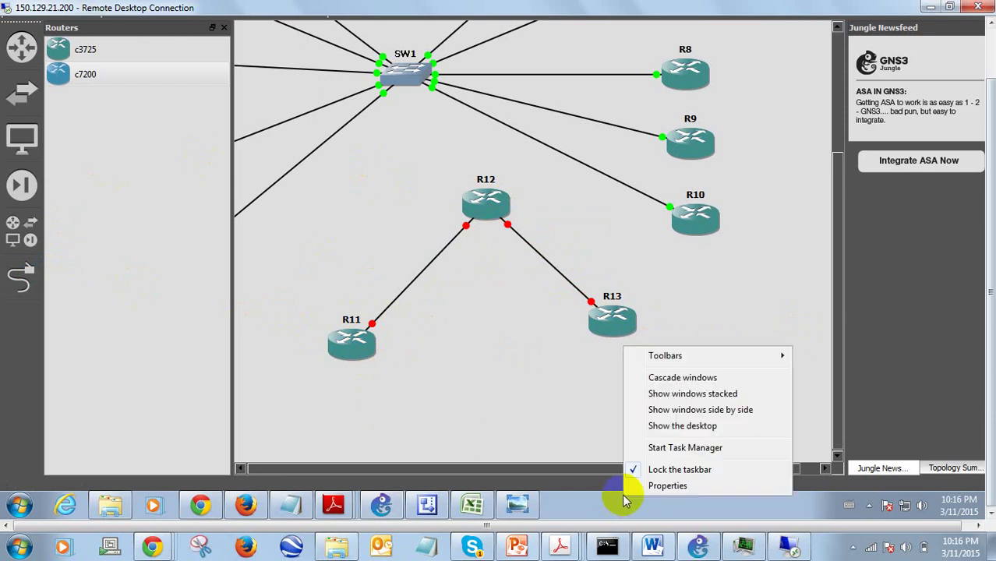
{"action": "left_click", "coordinate": [661, 448]}
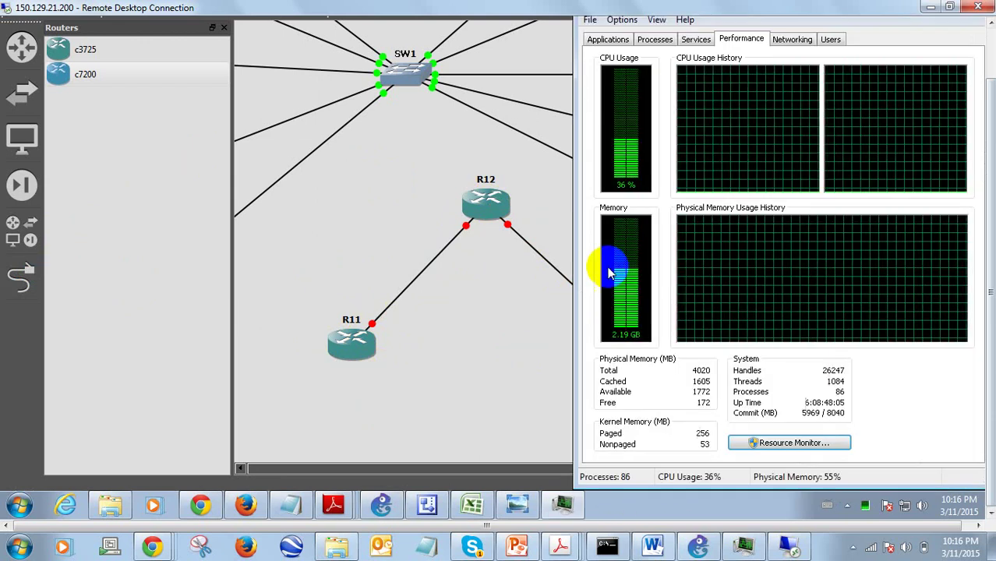
{"action": "right_click", "coordinate": [348, 352]}
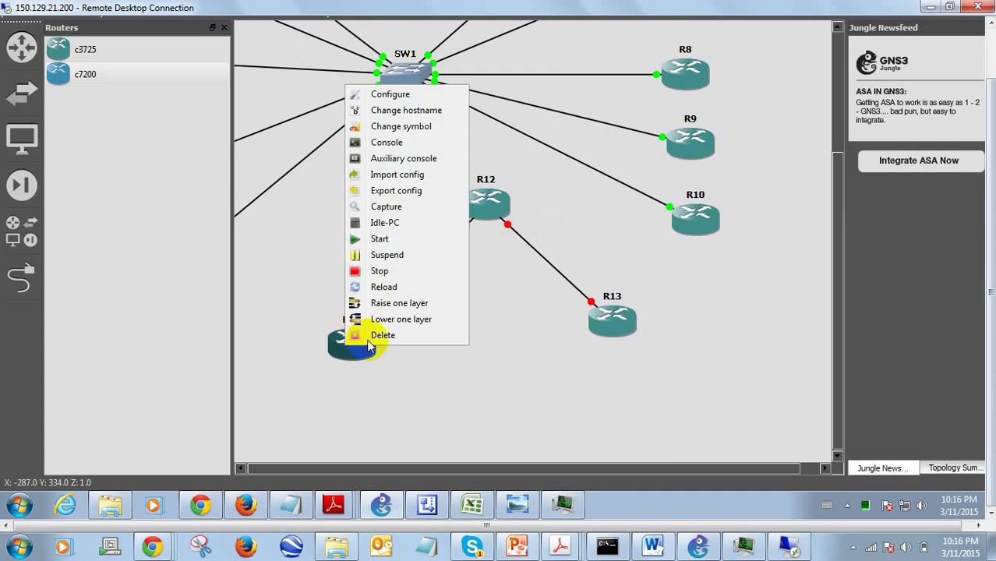
{"action": "left_click", "coordinate": [385, 241]}
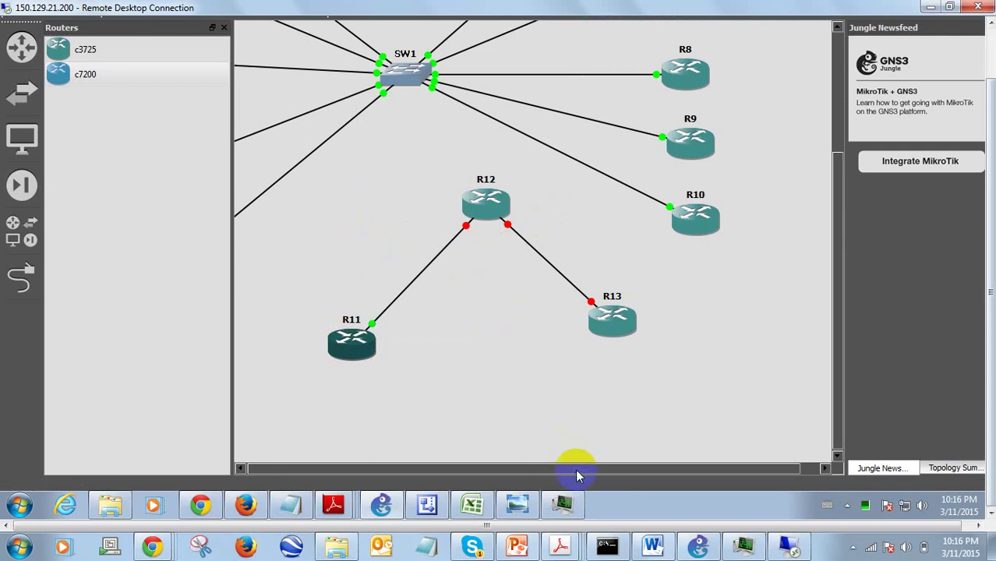
{"action": "left_click", "coordinate": [564, 503]}
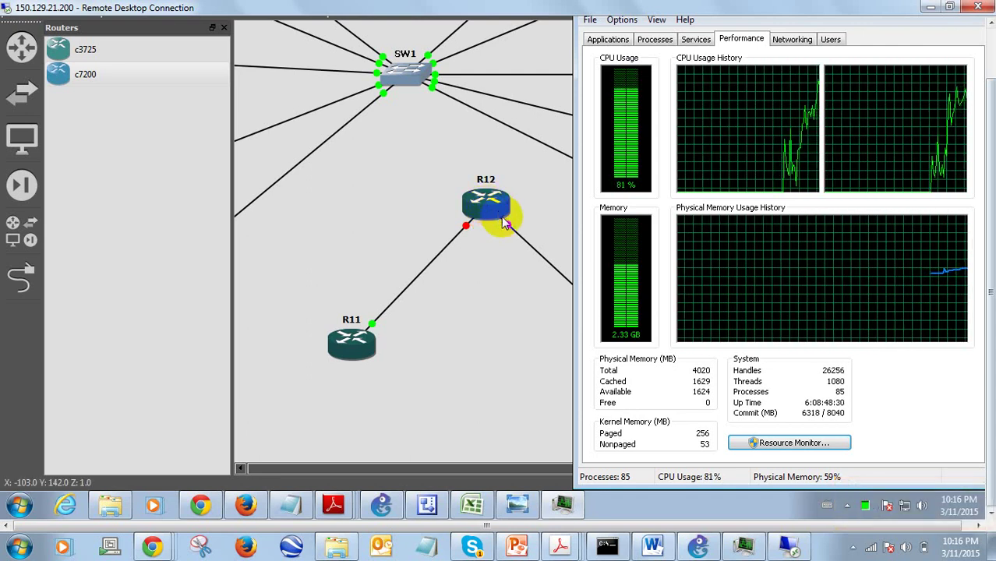
Step: Start routers R12 and R13, then return to Task Manager's performance view
{"action": "right_click", "coordinate": [502, 223]}
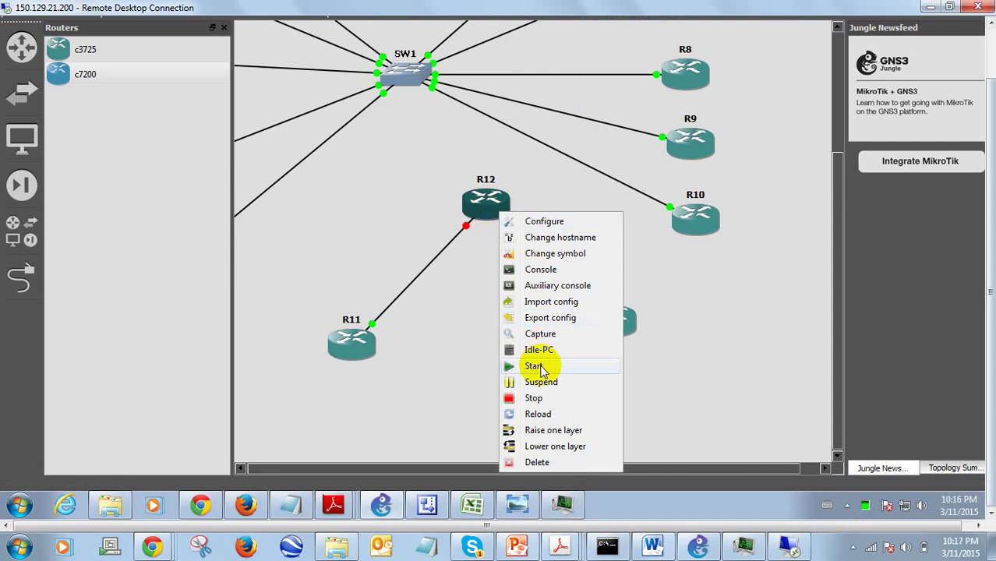
{"action": "left_click", "coordinate": [536, 366]}
{"action": "left_click", "coordinate": [612, 318]}
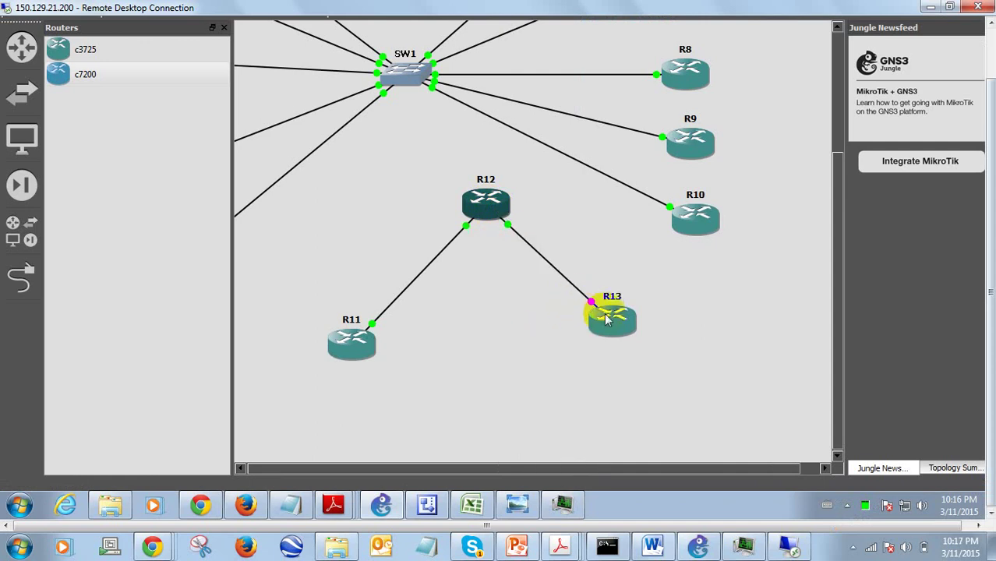
{"action": "right_click", "coordinate": [611, 319]}
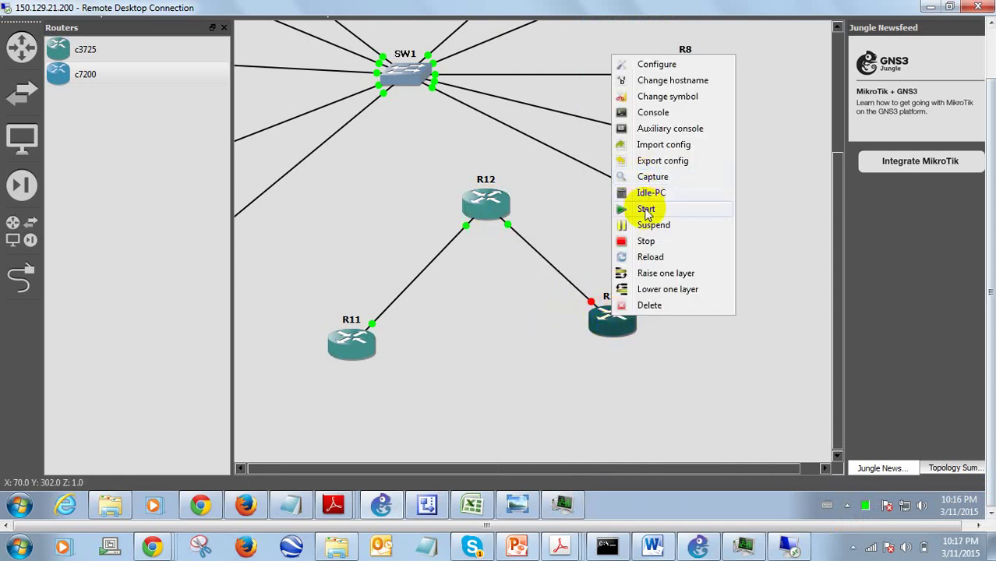
{"action": "left_click", "coordinate": [644, 209]}
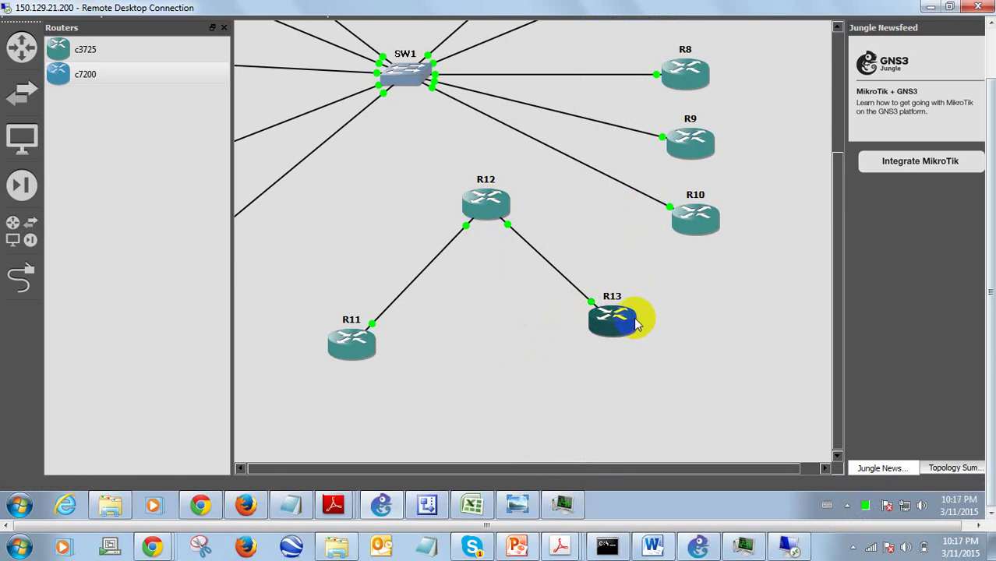
{"action": "left_click", "coordinate": [563, 505]}
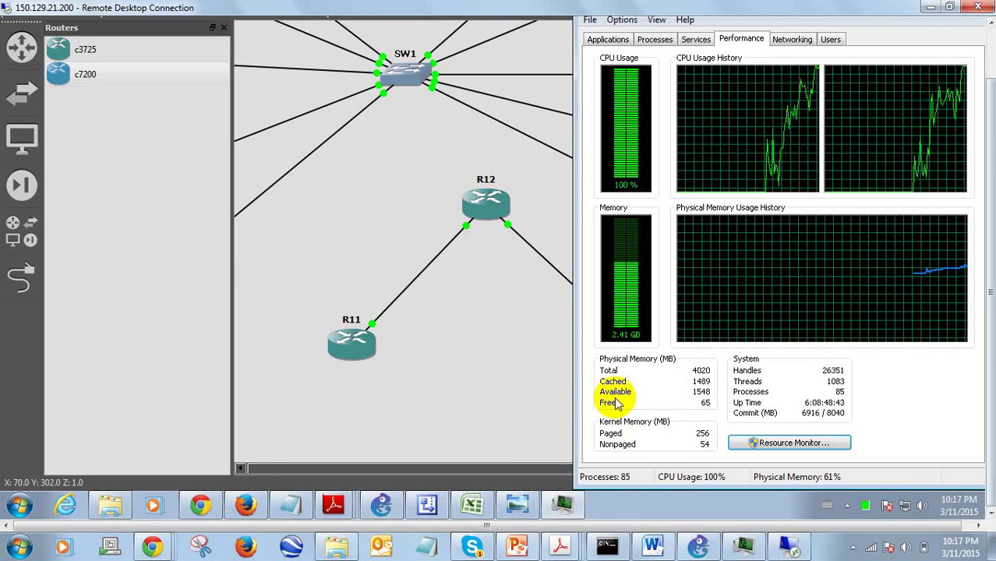
Step: Resize and reposition the remote session window, then return it to full screen
{"action": "left_click", "coordinate": [712, 256]}
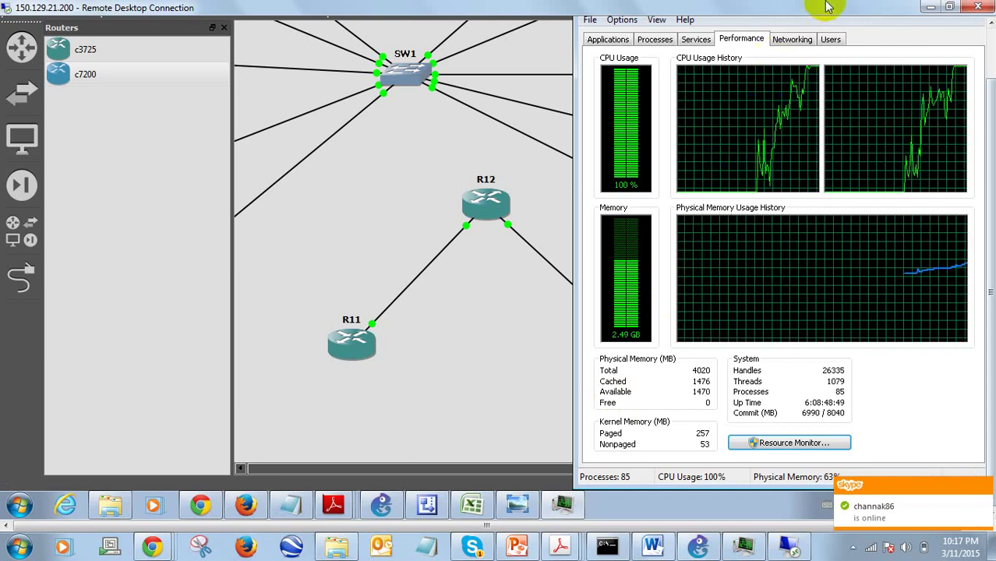
{"action": "left_click_drag", "start_coordinate": [826, 9], "coordinate": [699, 13]}
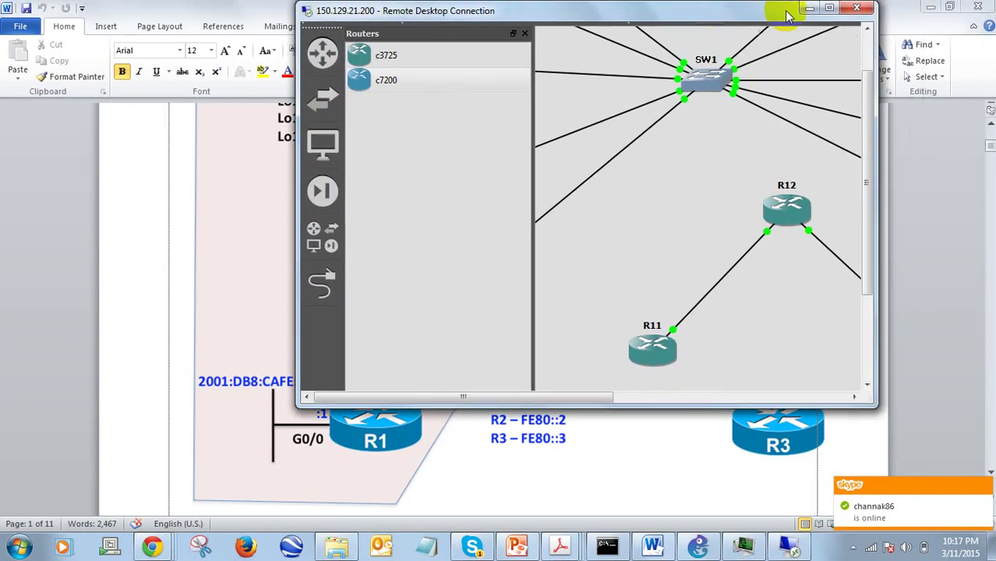
{"action": "left_click", "coordinate": [829, 7]}
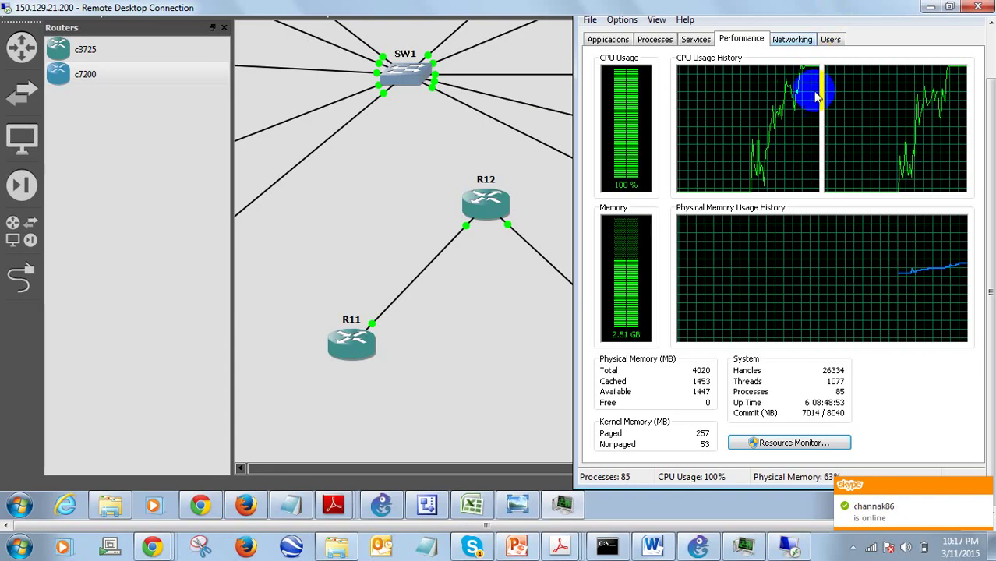
{"action": "double_click", "coordinate": [840, 12]}
{"action": "left_click_drag", "start_coordinate": [840, 13], "coordinate": [768, 19]}
{"action": "left_click", "coordinate": [875, 12]}
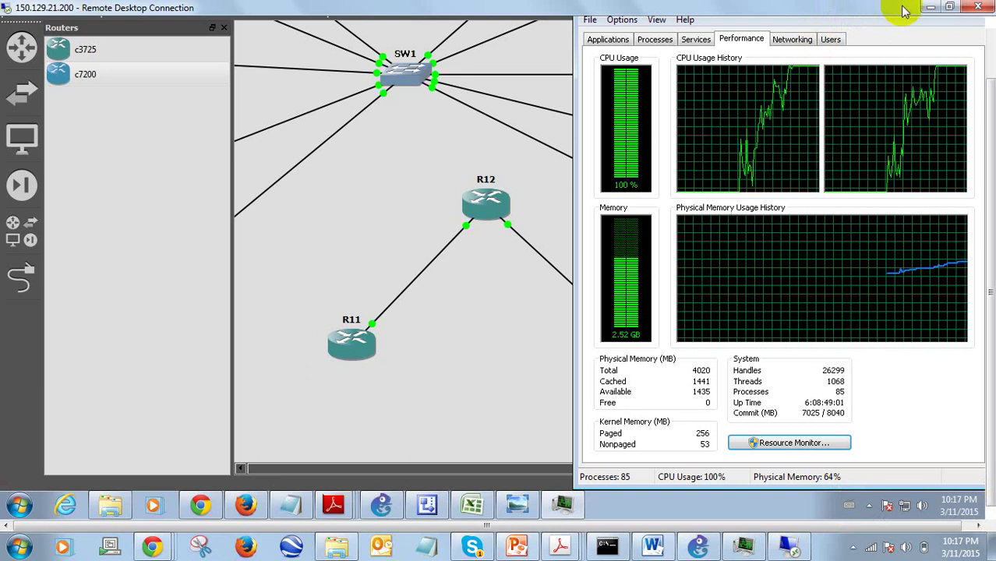
{"action": "left_click", "coordinate": [881, 113]}
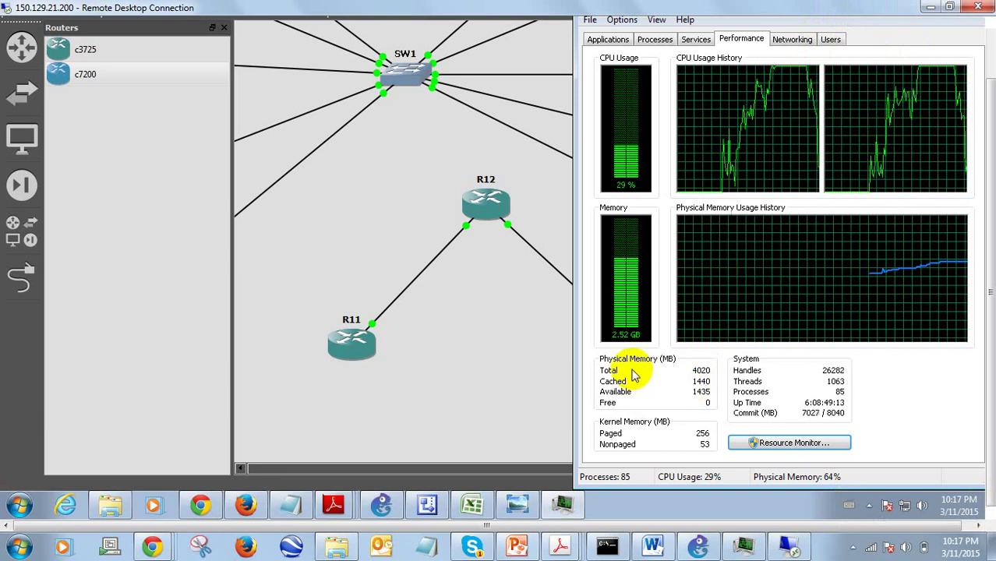
Step: Check the telnet console's IPv6 interface output and minimize it
{"action": "left_click", "coordinate": [725, 544]}
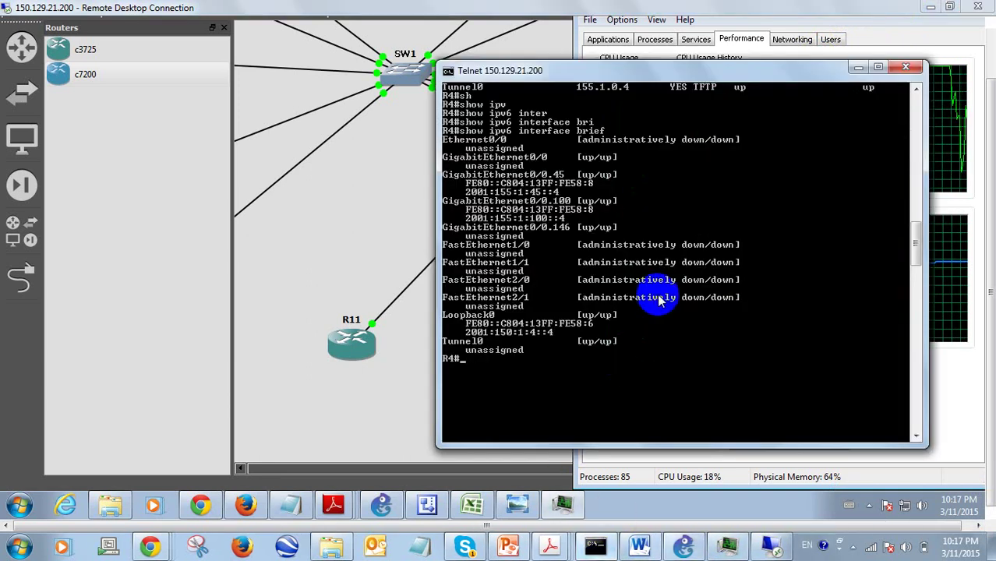
{"action": "left_click", "coordinate": [857, 67]}
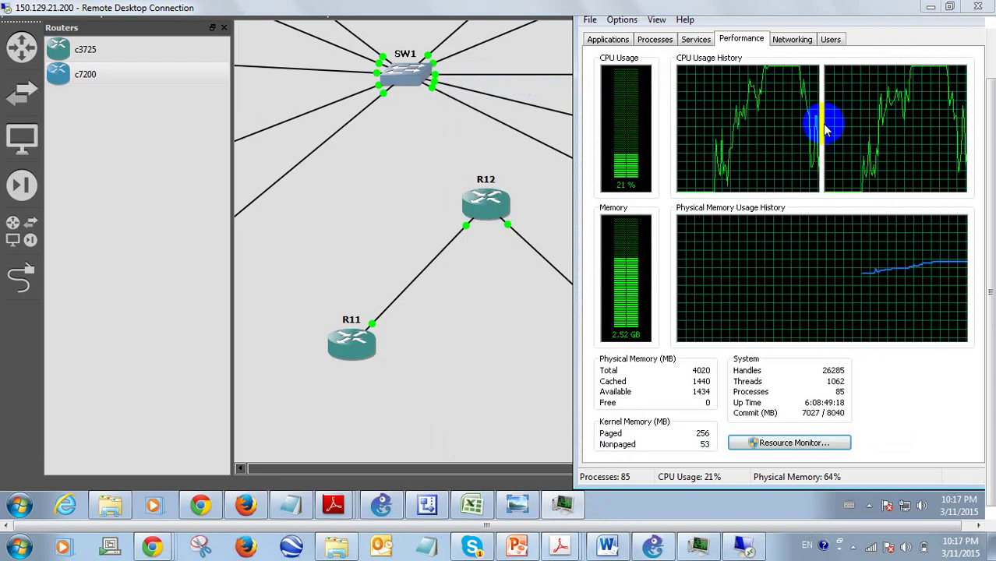
{"action": "left_click", "coordinate": [20, 547]}
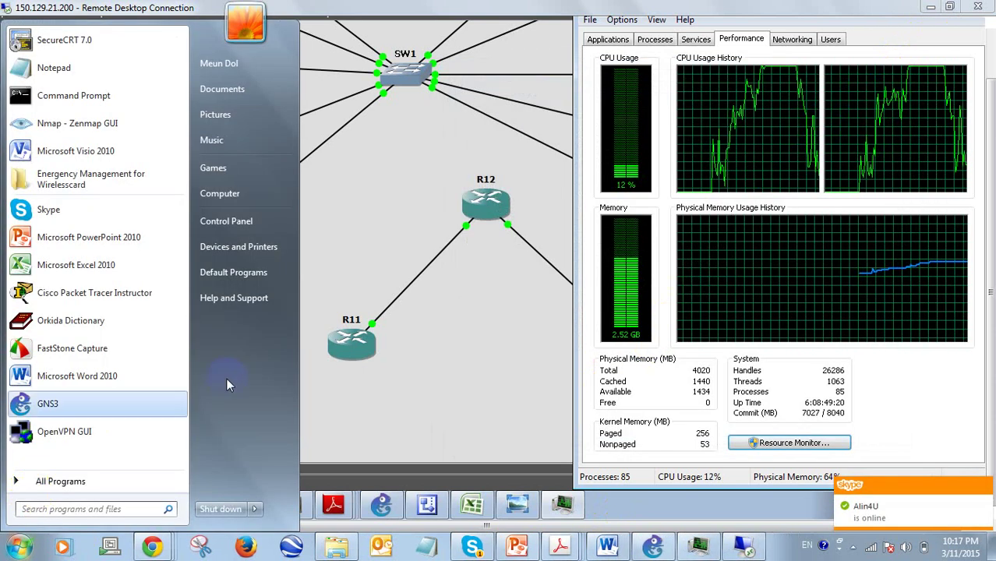
{"action": "left_click", "coordinate": [389, 355]}
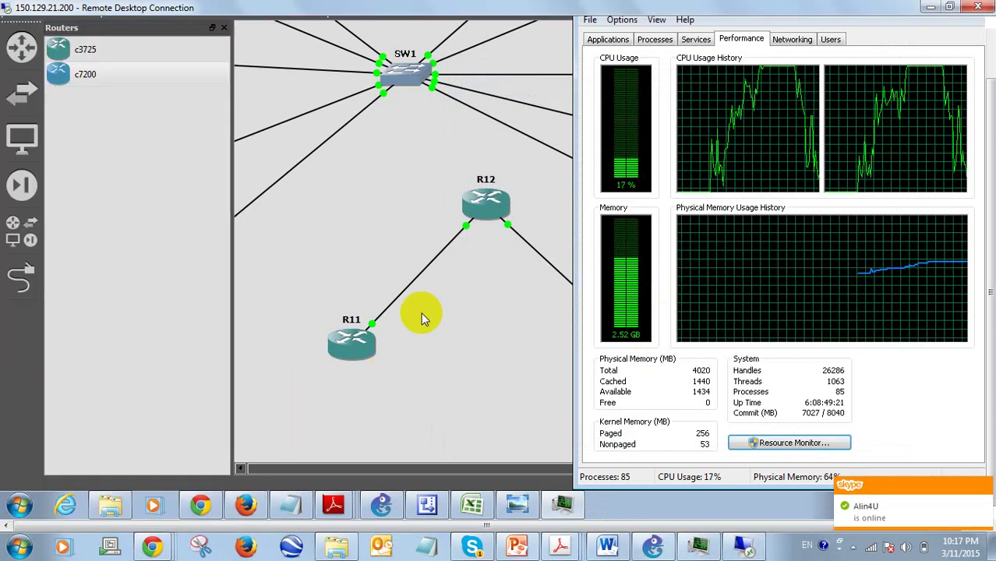
Step: Minimize the remote session and select the topology diagram at the top of the Word guide
{"action": "left_click", "coordinate": [930, 7]}
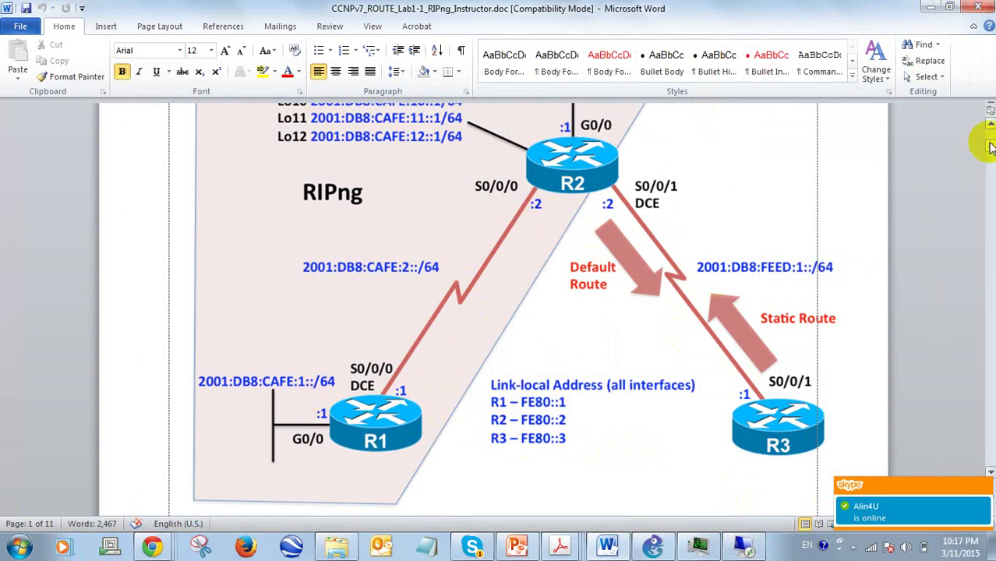
{"action": "left_click_drag", "start_coordinate": [990, 148], "coordinate": [989, 144]}
{"action": "left_click", "coordinate": [432, 155]}
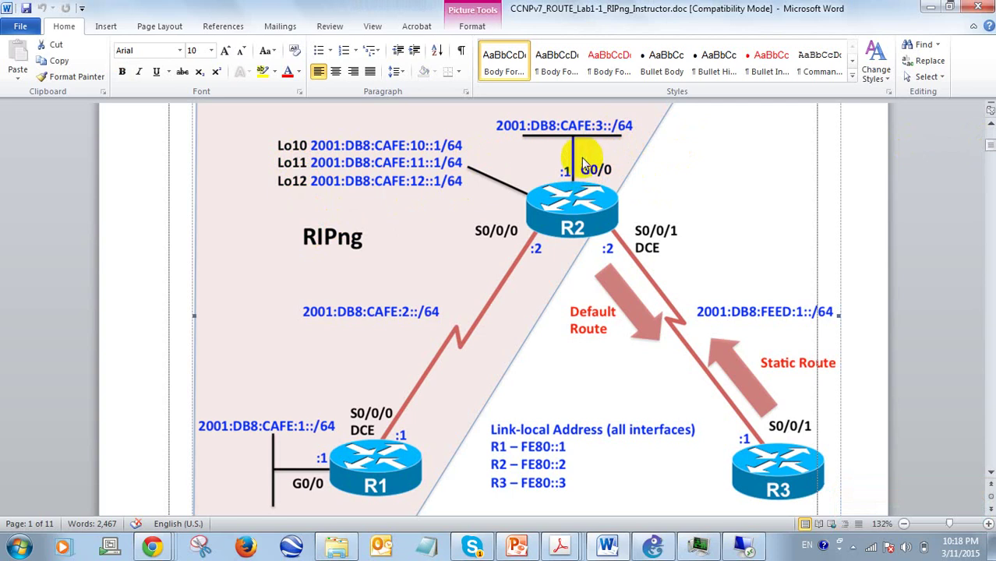
{"action": "left_click", "coordinate": [590, 203]}
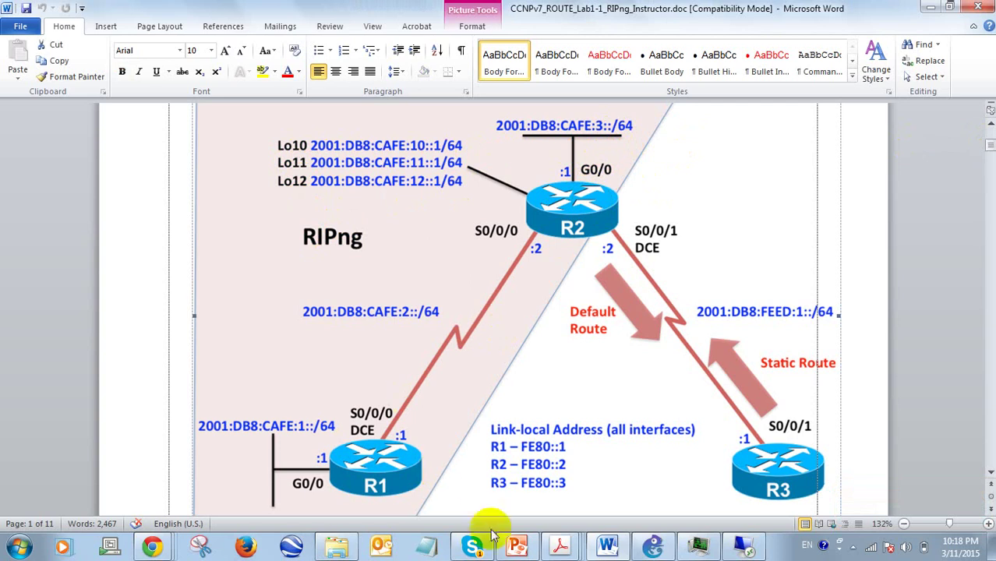
Step: Scroll through the lab guide, then bring the remote GNS3 session back
{"action": "mouse_move", "coordinate": [482, 549]}
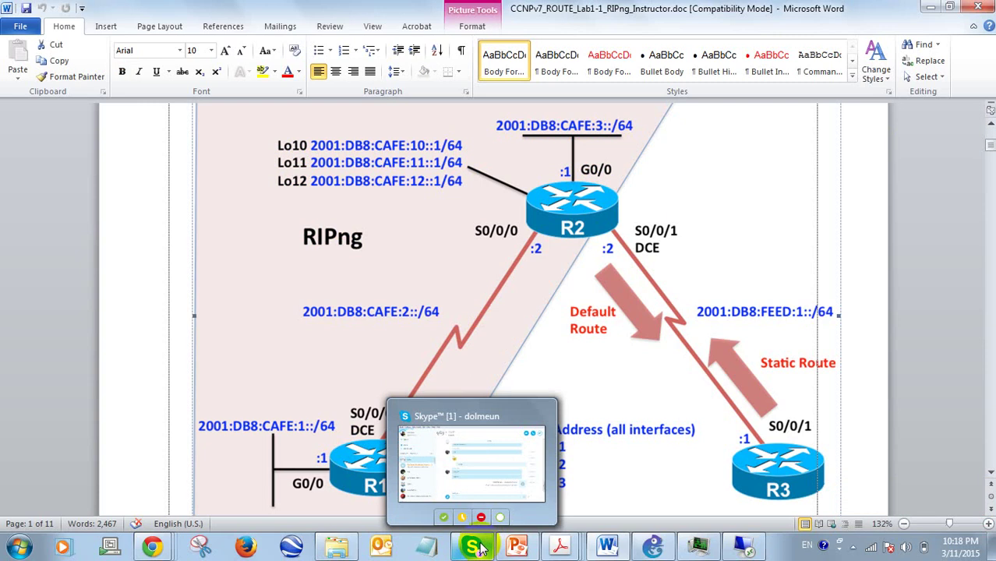
{"action": "left_click", "coordinate": [907, 263]}
{"action": "scroll", "coordinate": [909, 262], "scroll_direction": "down", "scroll_amount": 1}
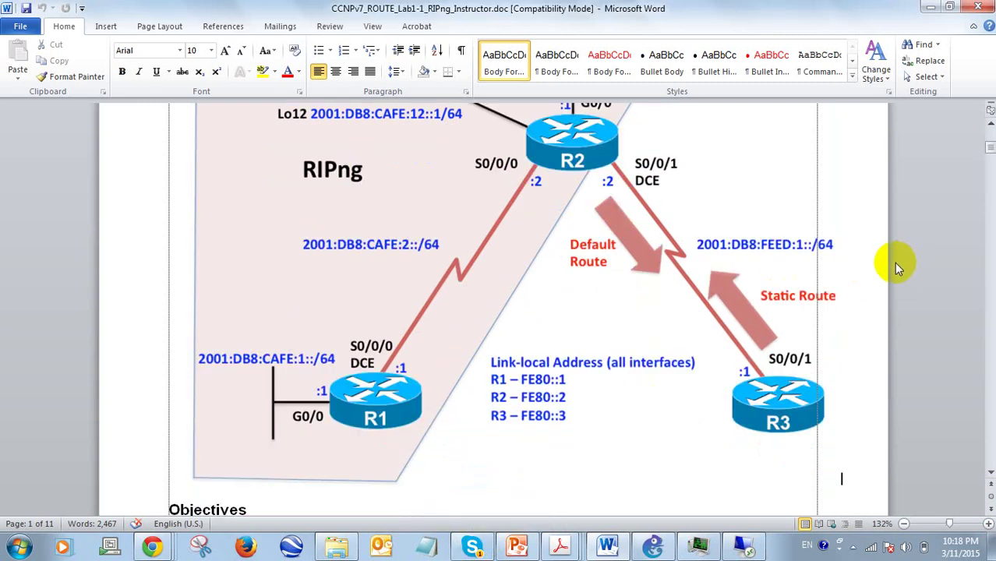
{"action": "left_click_drag", "start_coordinate": [990, 153], "coordinate": [990, 150]}
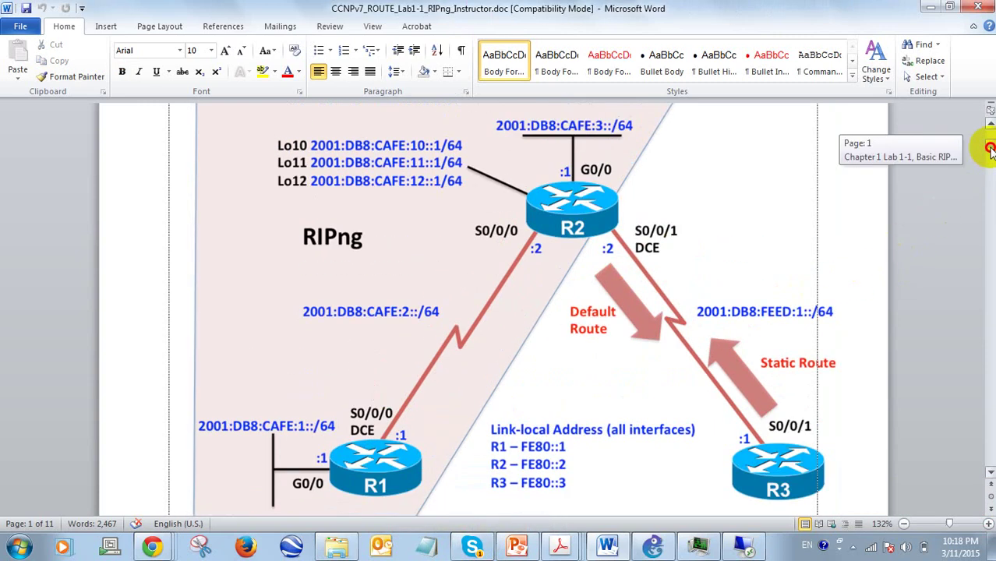
{"action": "mouse_move", "coordinate": [744, 545]}
{"action": "left_click", "coordinate": [740, 386]}
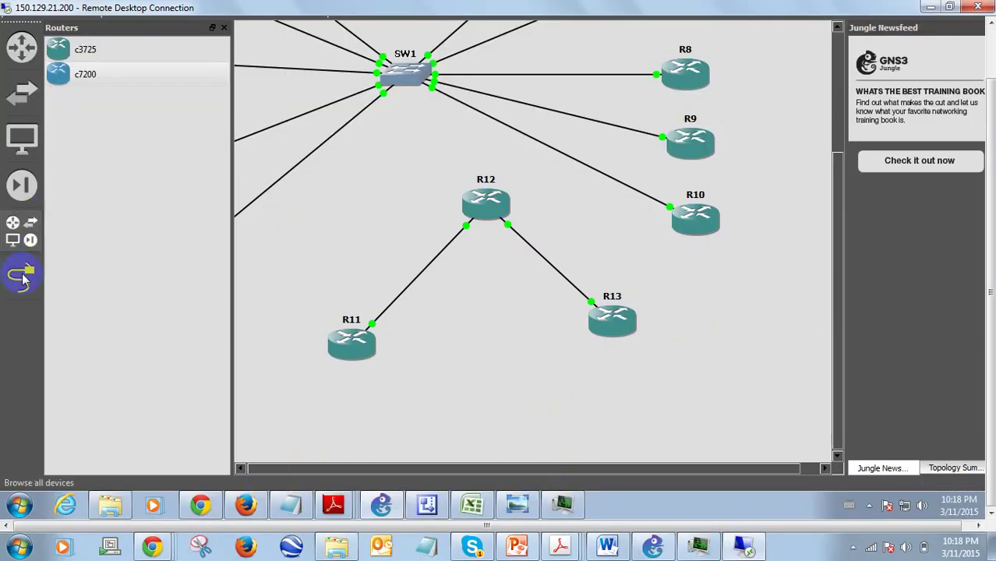
Step: Cable a second link from an R11 interface to R12's FastEthernet1/1
{"action": "left_click", "coordinate": [22, 276]}
{"action": "left_click", "coordinate": [339, 347]}
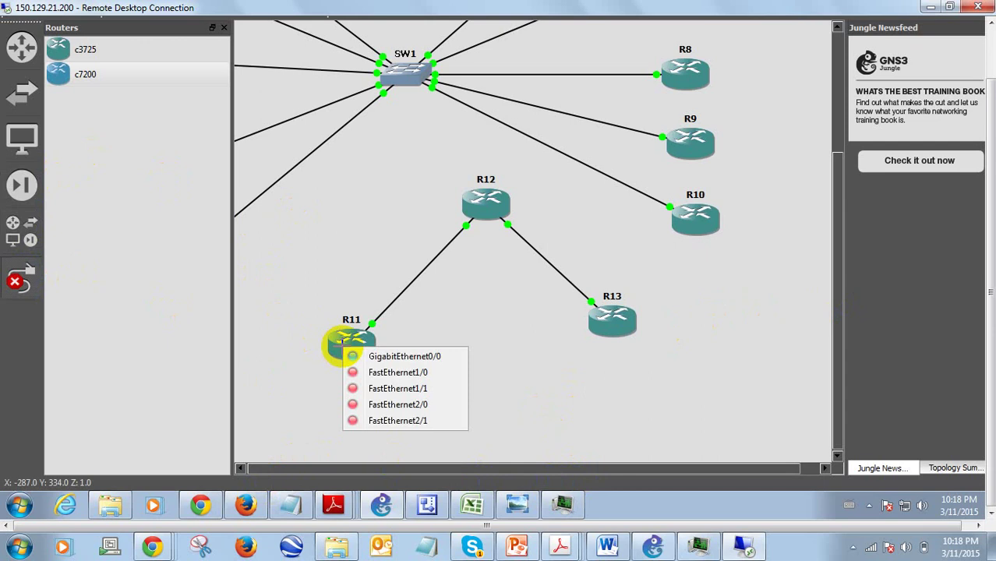
{"action": "left_click", "coordinate": [375, 387]}
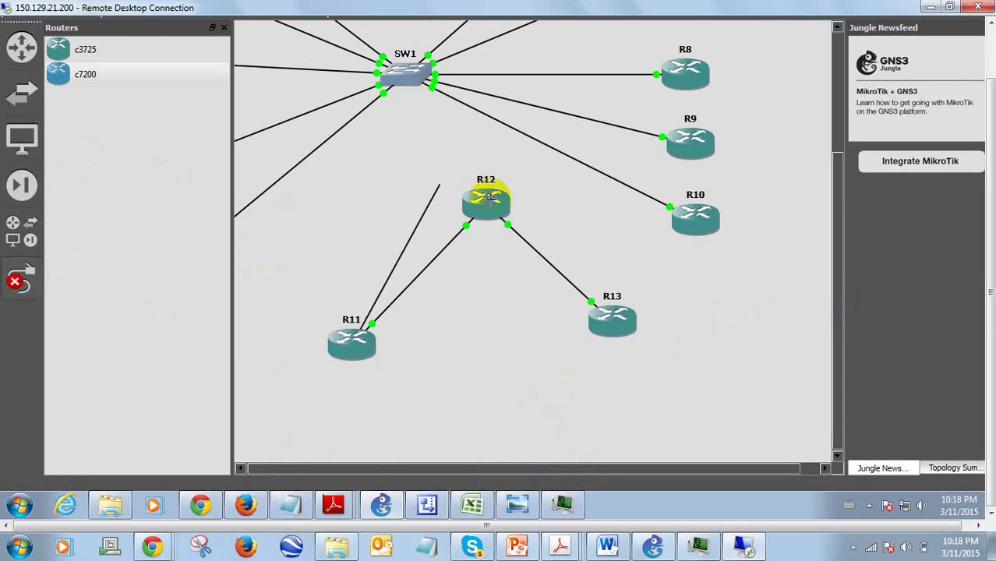
{"action": "left_click", "coordinate": [488, 199]}
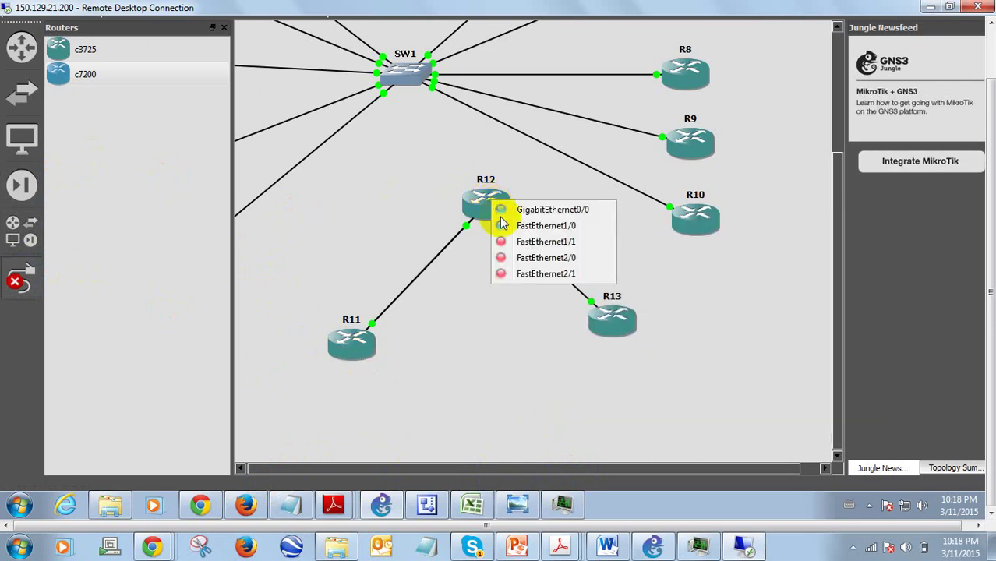
{"action": "left_click", "coordinate": [535, 245]}
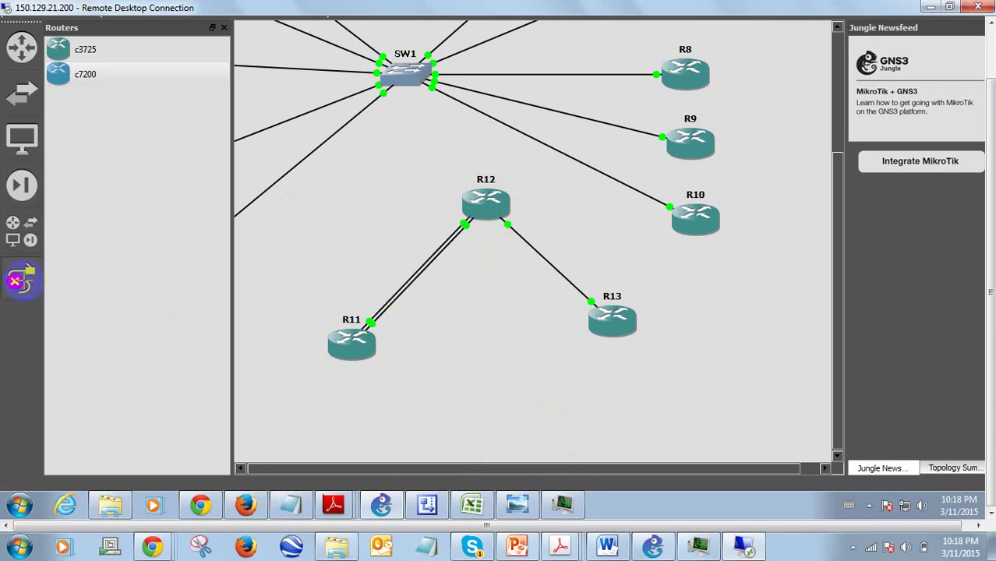
{"action": "left_click", "coordinate": [23, 279]}
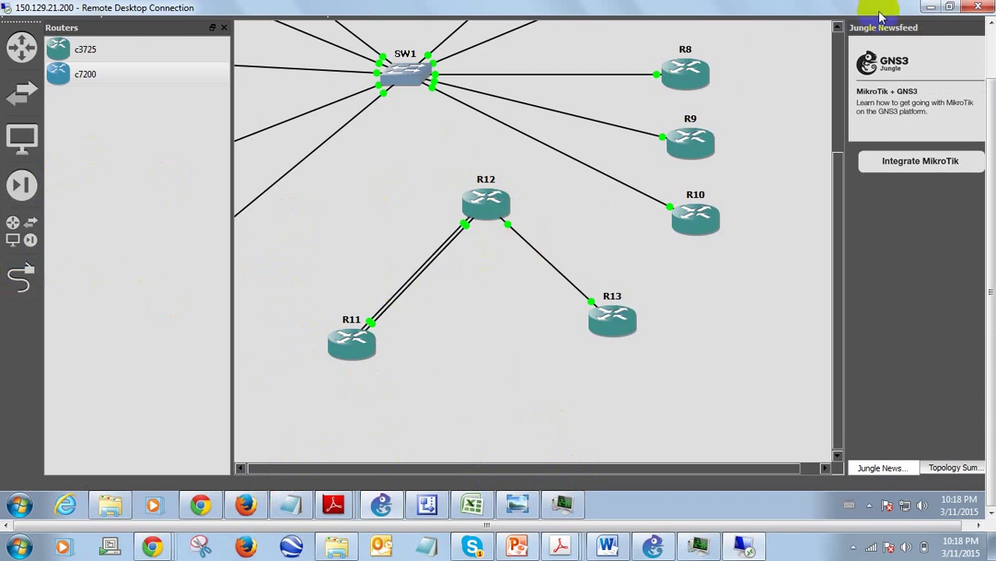
Step: Minimize the remote lab session and launch a local Command Prompt by searching 'cmd' in Start
{"action": "left_click", "coordinate": [929, 8]}
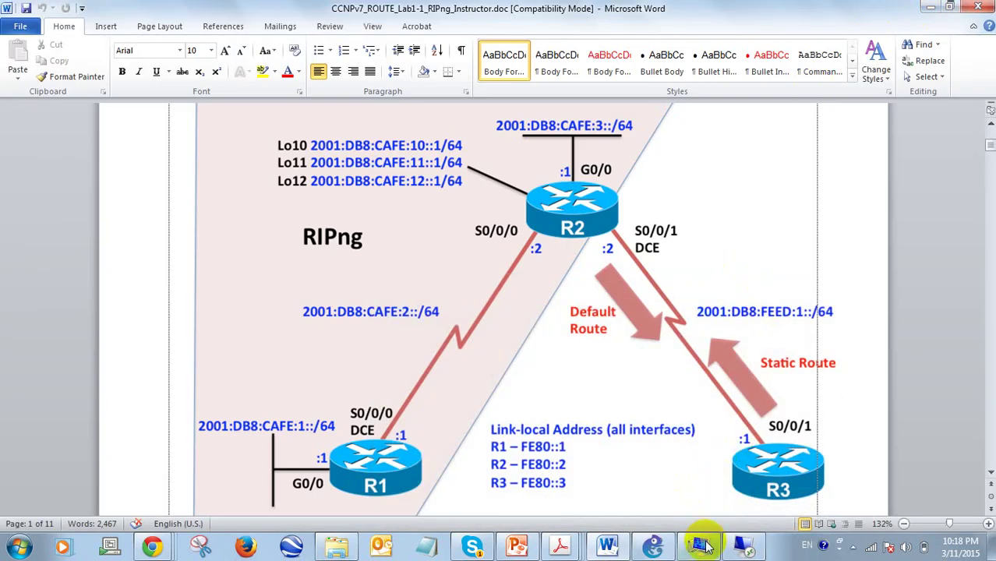
{"action": "mouse_move", "coordinate": [701, 545]}
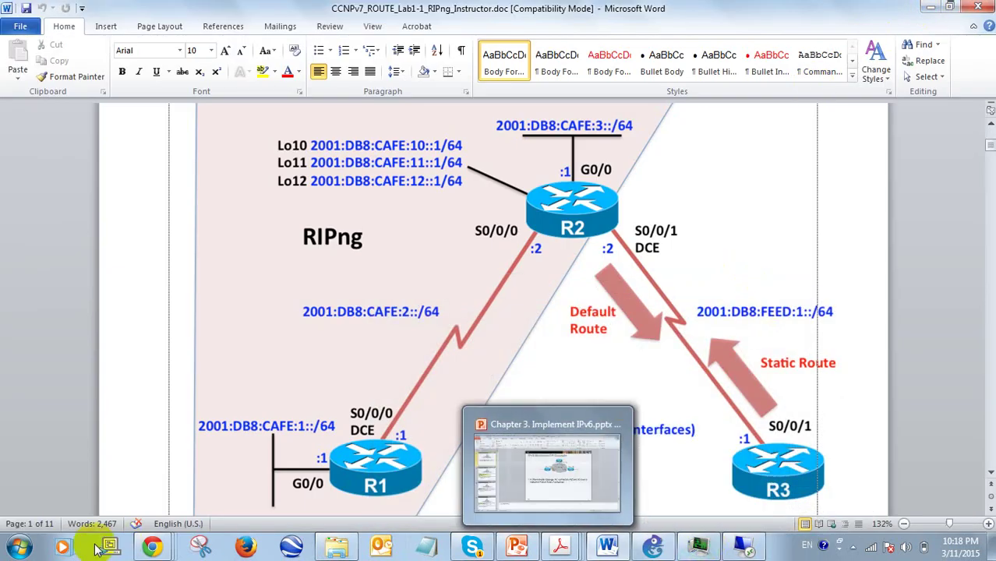
{"action": "left_click", "coordinate": [17, 546]}
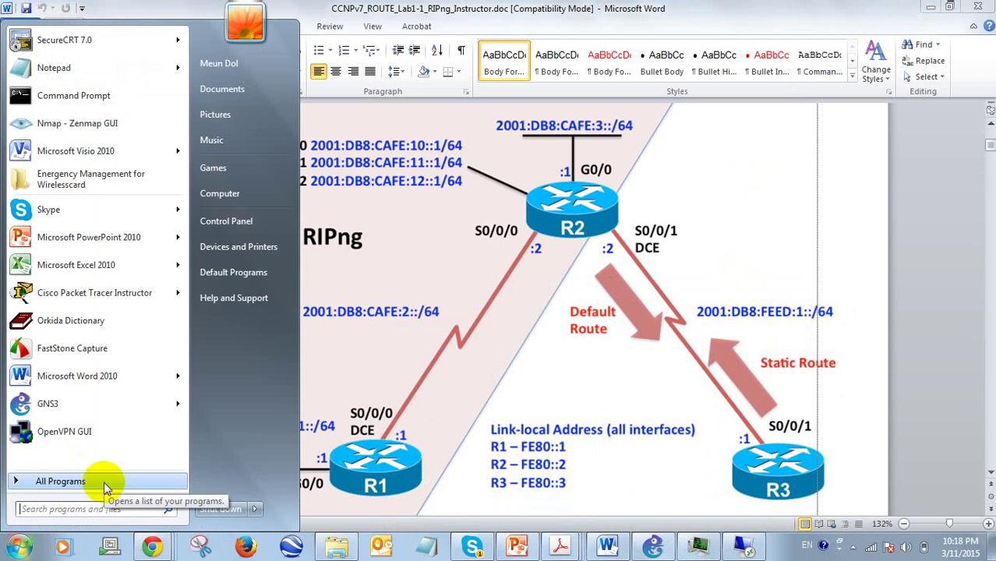
{"action": "type", "text": "cmd"}
{"action": "left_click", "coordinate": [104, 481]}
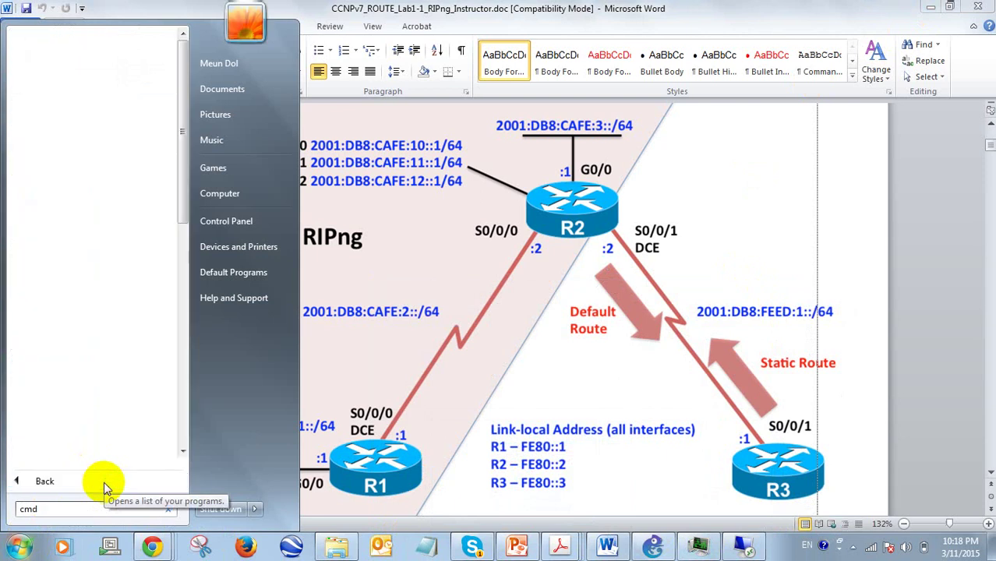
{"action": "key", "text": "Escape"}
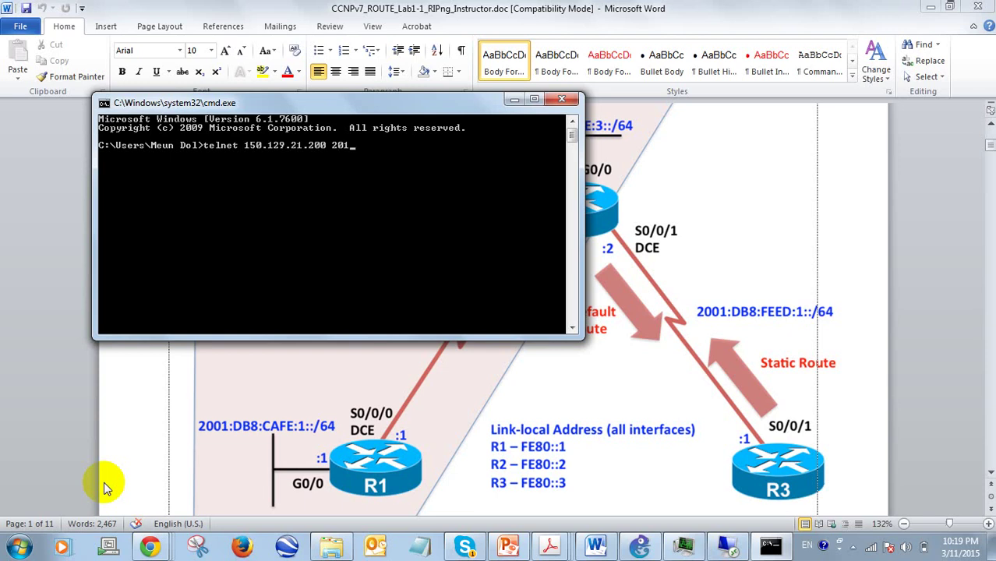
Step: Telnet to 150.129.21.200 port 201 and get R11's console prompt
{"action": "key", "text": "Return"}
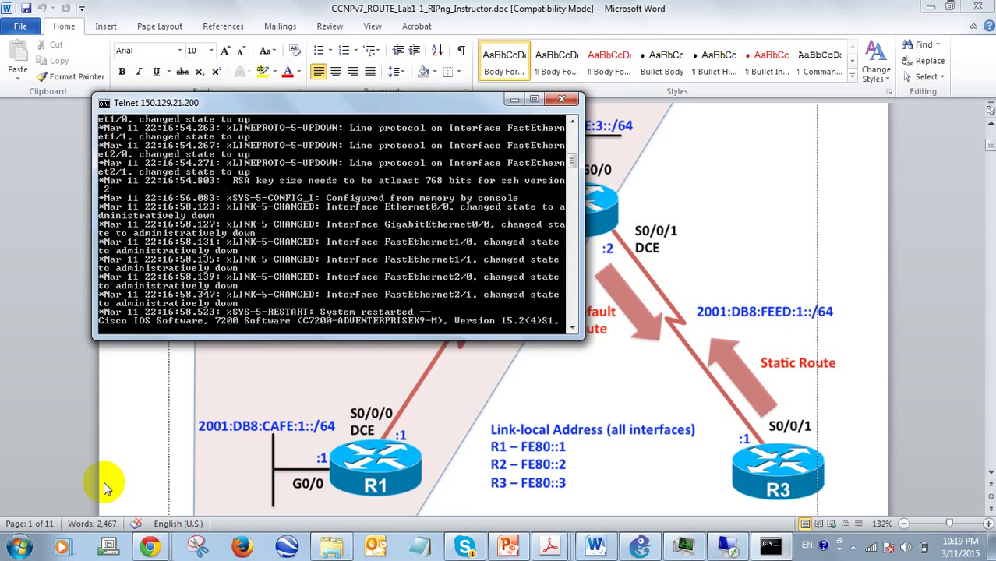
{"action": "key", "text": "Return"}
{"action": "key", "text": "Return"}
{"action": "key", "text": "Return"}
{"action": "key", "text": "Return"}
{"action": "key", "text": "Return"}
{"action": "key", "text": "Return"}
{"action": "key", "text": "Return"}
{"action": "key", "text": "Return"}
{"action": "key", "text": "Return"}
{"action": "key", "text": "Return"}
{"action": "key", "text": "Return"}
{"action": "key", "text": "Return"}
{"action": "key", "text": "Return"}
{"action": "key", "text": "Return"}
{"action": "key", "text": "Return"}
{"action": "key", "text": "Return"}
{"action": "key", "text": "Return"}
{"action": "key", "text": "Return"}
{"action": "key", "text": "Return"}
{"action": "key", "text": "Return"}
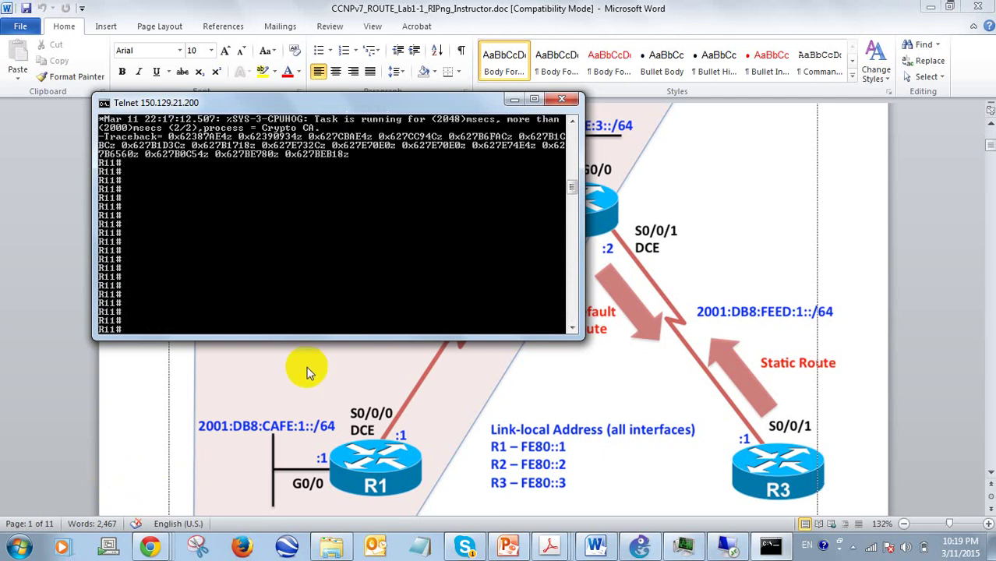
{"action": "left_click", "coordinate": [288, 316]}
{"action": "type", "text": "so"}
{"action": "key", "text": "Return"}
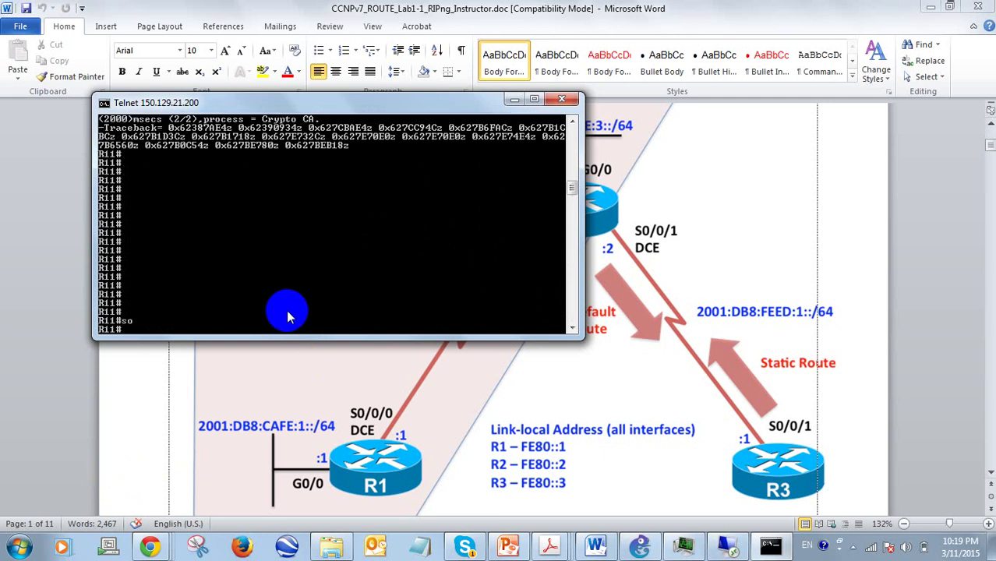
Step: Run 'show cdp neighbors' on R11, confirming no neighbours are listed
{"action": "type", "text": "sho"}
{"action": "key", "text": "Tab"}
{"action": "type", "text": "cdp"}
{"action": "key", "text": "Tab"}
{"action": "type", "text": "n"}
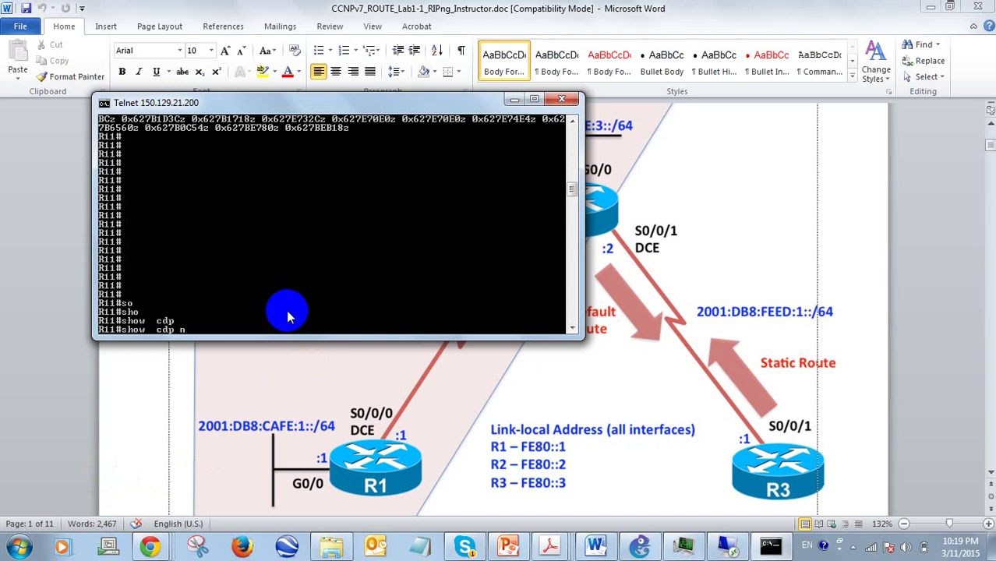
{"action": "key", "text": "BackSpace"}
{"action": "key", "text": "Tab"}
{"action": "type", "text": "ne"}
{"action": "key", "text": "Tab"}
{"action": "key", "text": "Return"}
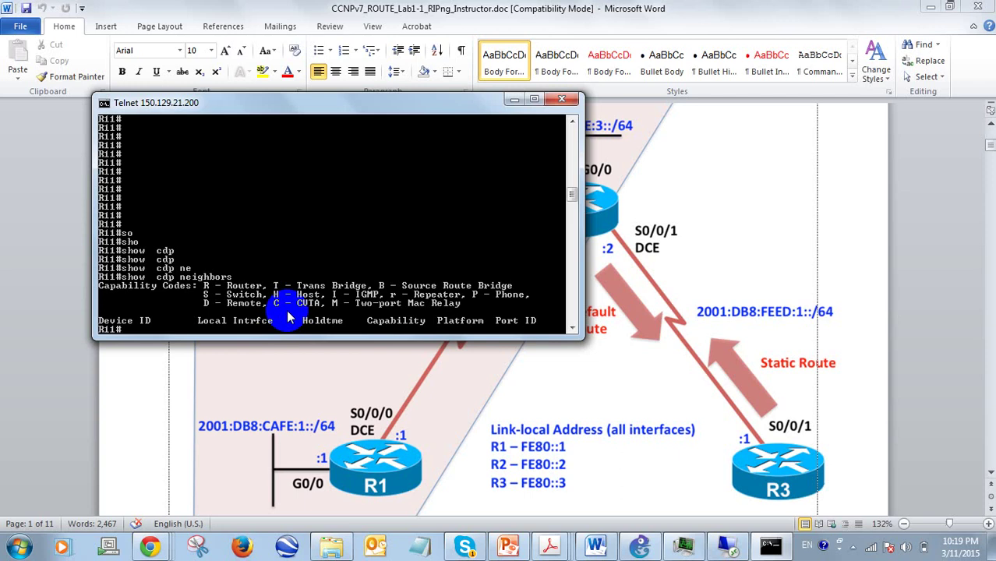
Step: Enter global configuration mode with 'conf t' and begin an interface command
{"action": "type", "text": "conf t"}
{"action": "key", "text": "Return"}
{"action": "type", "text": "in"}
{"action": "key", "text": "Tab"}
Step: Enter interface configuration for GigabitEthernet 0/0 on R11
{"action": "type", "text": "se"}
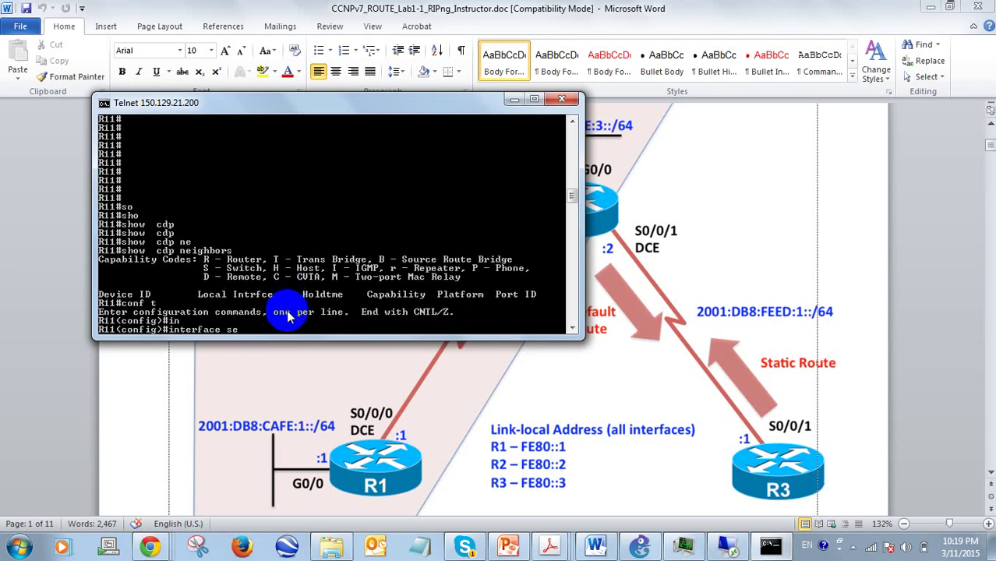
{"action": "key", "text": "Tab"}
{"action": "type", "text": "0/0"}
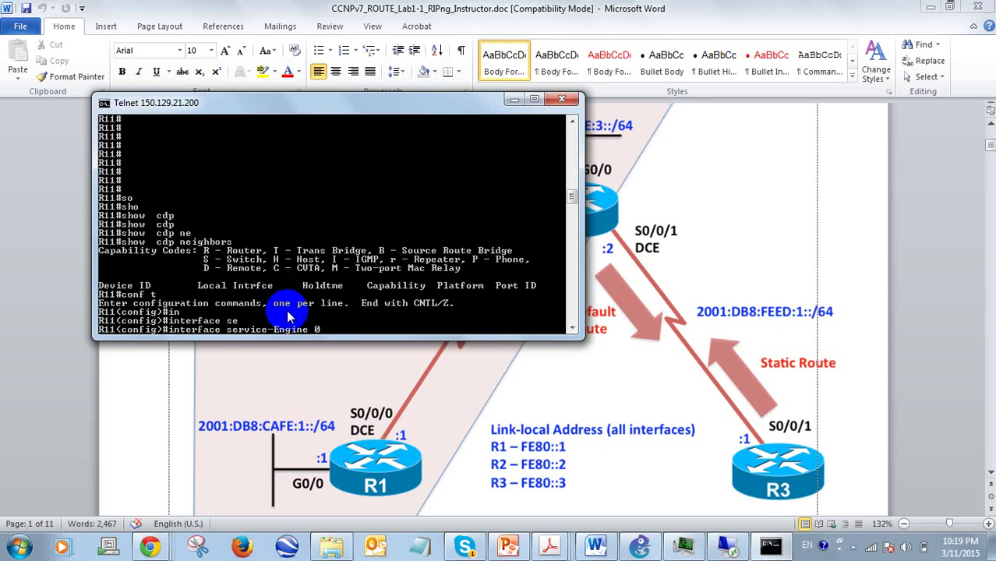
{"action": "key", "text": "BackSpace"}
{"action": "key", "text": "BackSpace"}
{"action": "key", "text": "BackSpace"}
{"action": "key", "text": "BackSpace"}
{"action": "key", "text": "BackSpace"}
{"action": "key", "text": "BackSpace"}
{"action": "key", "text": "BackSpace"}
{"action": "key", "text": "BackSpace"}
{"action": "key", "text": "BackSpace"}
{"action": "key", "text": "BackSpace"}
{"action": "key", "text": "BackSpace"}
{"action": "key", "text": "BackSpace"}
{"action": "key", "text": "BackSpace"}
{"action": "key", "text": "BackSpace"}
{"action": "key", "text": "BackSpace"}
{"action": "key", "text": "BackSpace"}
{"action": "key", "text": "BackSpace"}
{"action": "key", "text": "BackSpace"}
{"action": "key", "text": "BackSpace"}
{"action": "key", "text": "BackSpace"}
{"action": "key", "text": "Tab"}
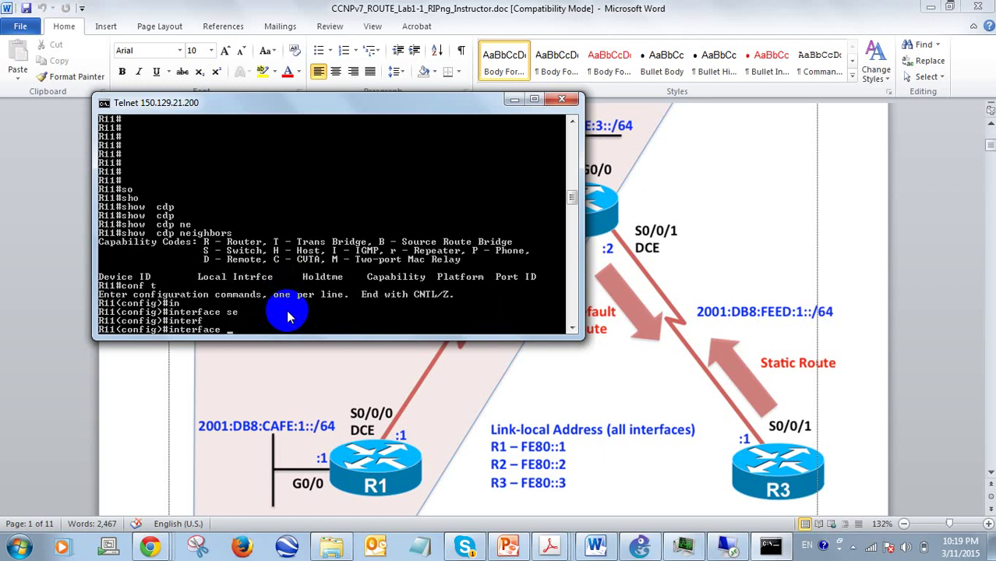
{"action": "type", "text": "gi"}
{"action": "key", "text": "Tab"}
{"action": "type", "text": "0/0"}
{"action": "key", "text": "Return"}
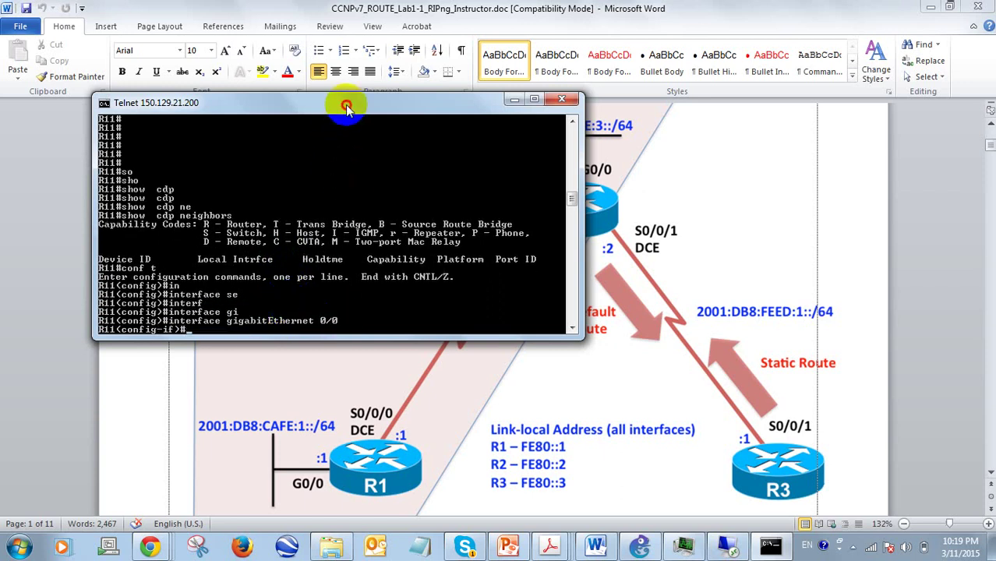
Step: Enable GigabitEthernet 0/0 with 'no shutdown'
{"action": "left_click_drag", "start_coordinate": [343, 103], "coordinate": [741, 115]}
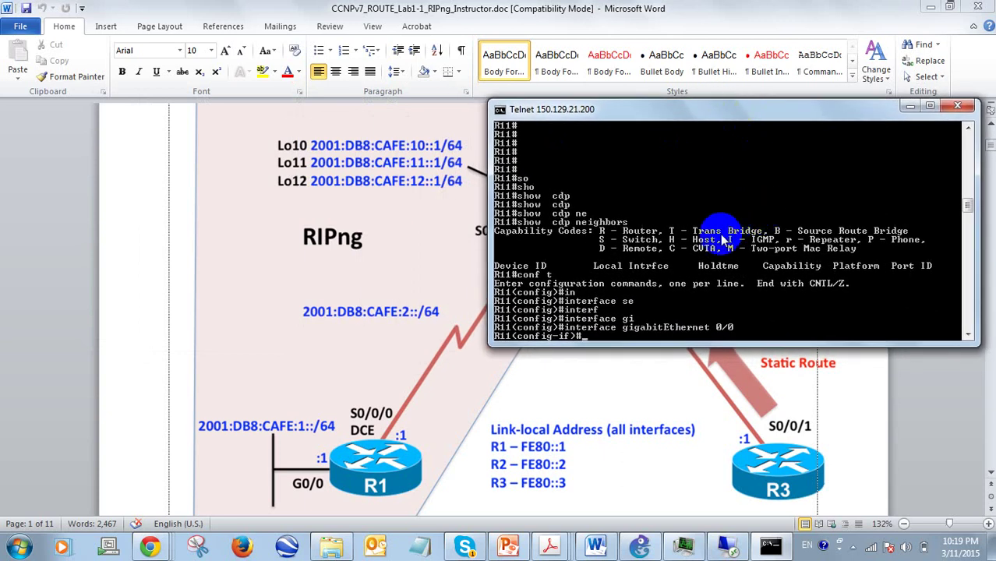
{"action": "left_click", "coordinate": [721, 287]}
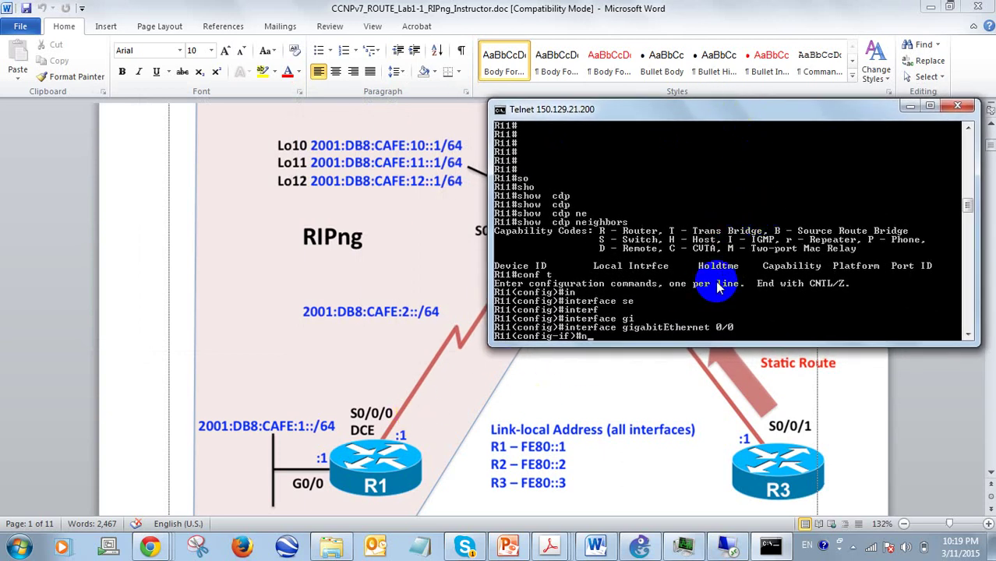
{"action": "type", "text": "no sh"}
{"action": "key", "text": "Tab"}
{"action": "key", "text": "Return"}
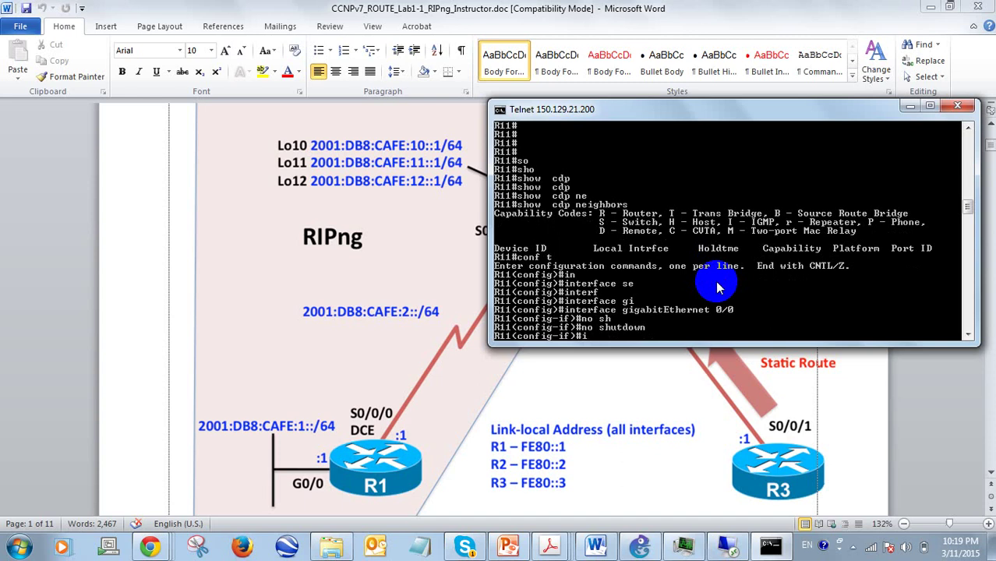
Step: Assign IPv6 address 2001:db8:cafe:2::1/64 to GigabitEthernet 0/0, correcting the command syntax
{"action": "type", "text": "ip add"}
{"action": "key", "text": "Tab"}
{"action": "type", "text": "2001"}
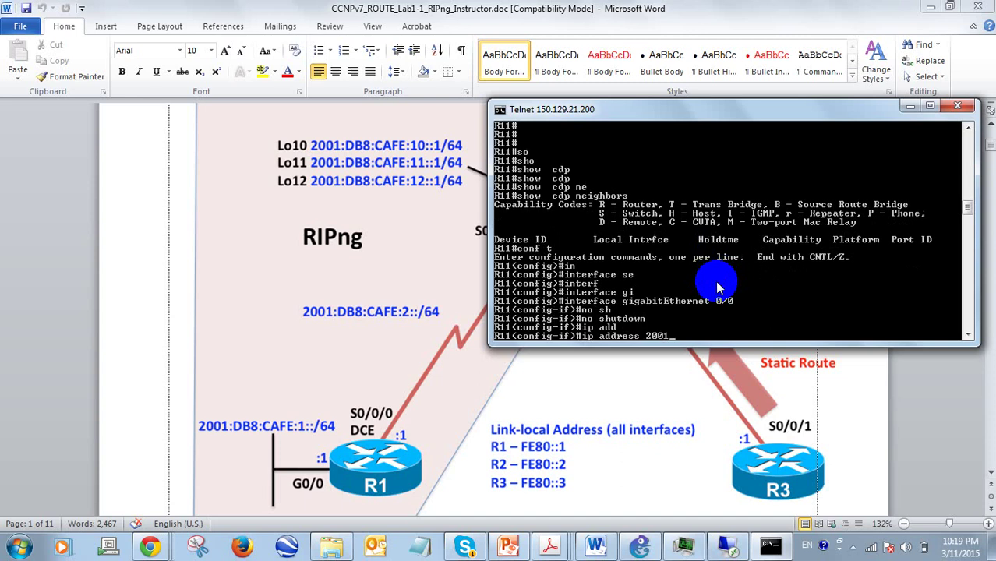
{"action": "key", "text": "BackSpace"}
{"action": "key", "text": "BackSpace"}
{"action": "key", "text": "BackSpace"}
{"action": "key", "text": "BackSpace"}
{"action": "key", "text": "BackSpace"}
{"action": "key", "text": "BackSpace"}
{"action": "key", "text": "BackSpace"}
{"action": "key", "text": "BackSpace"}
{"action": "key", "text": "BackSpace"}
{"action": "key", "text": "BackSpace"}
{"action": "key", "text": "BackSpace"}
{"action": "key", "text": "BackSpace"}
{"action": "key", "text": "BackSpace"}
{"action": "key", "text": "BackSpace"}
{"action": "key", "text": "BackSpace"}
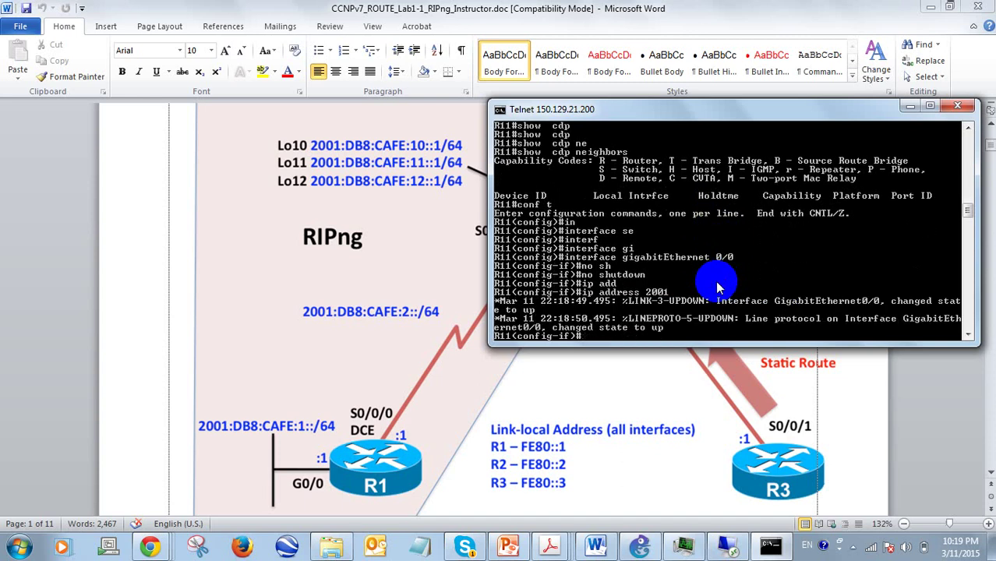
{"action": "type", "text": "ipv"}
{"action": "key", "text": "Tab"}
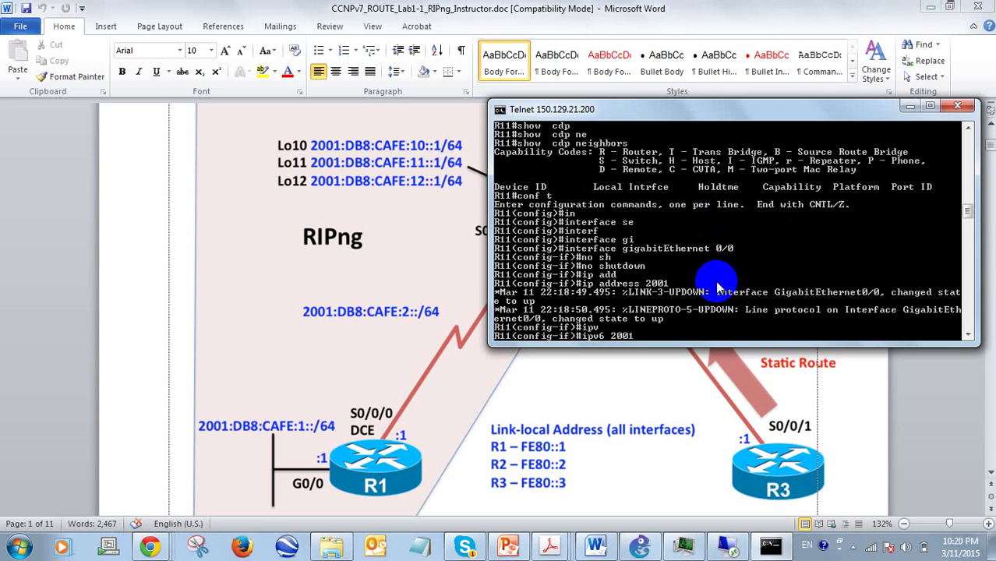
{"action": "type", "text": "2001:db8:cafe:2::1/"}
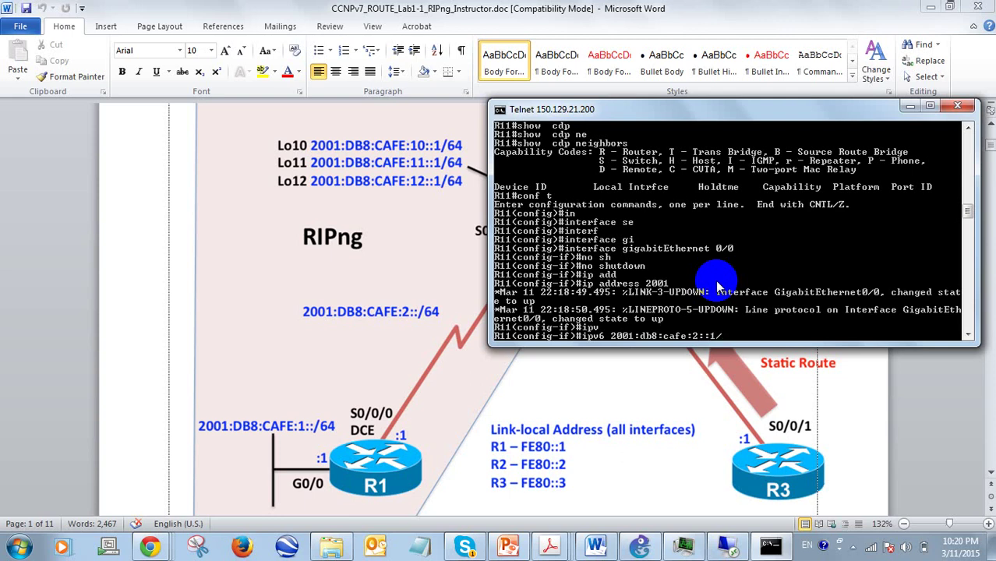
{"action": "type", "text": "4"}
{"action": "key", "text": "Return"}
{"action": "key", "text": "Return"}
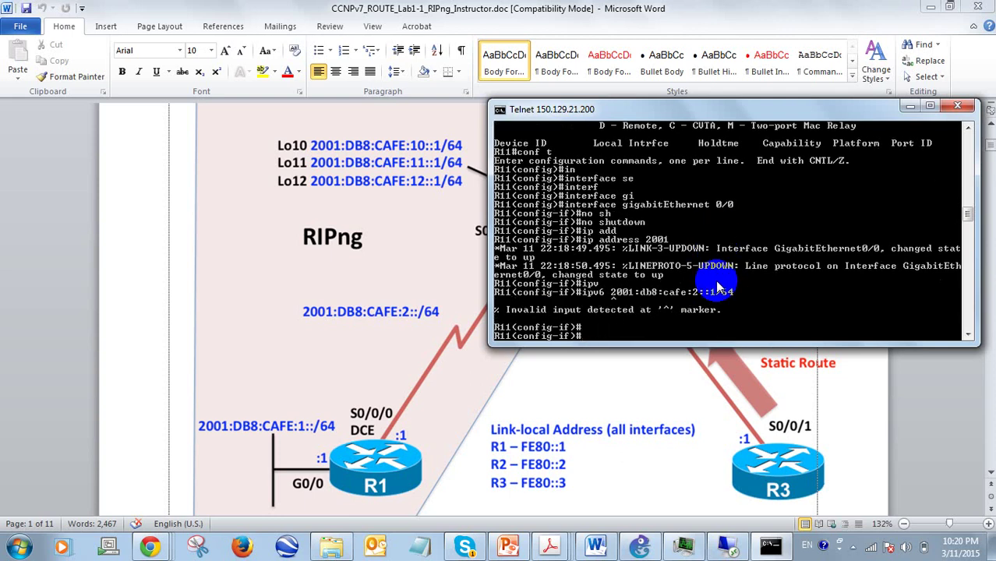
{"action": "key", "text": "Up"}
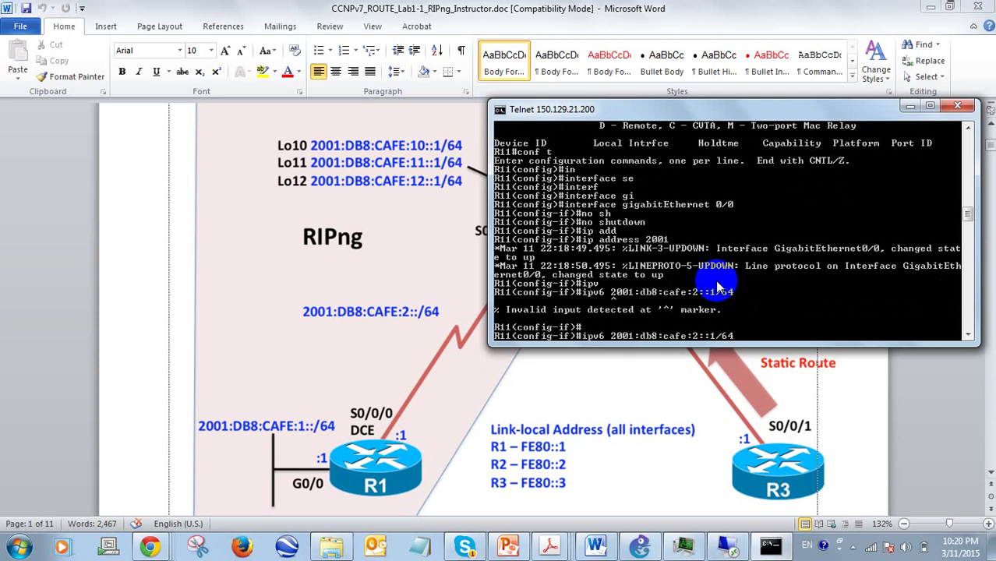
{"action": "key", "text": "Right"}
{"action": "type", "text": "add"}
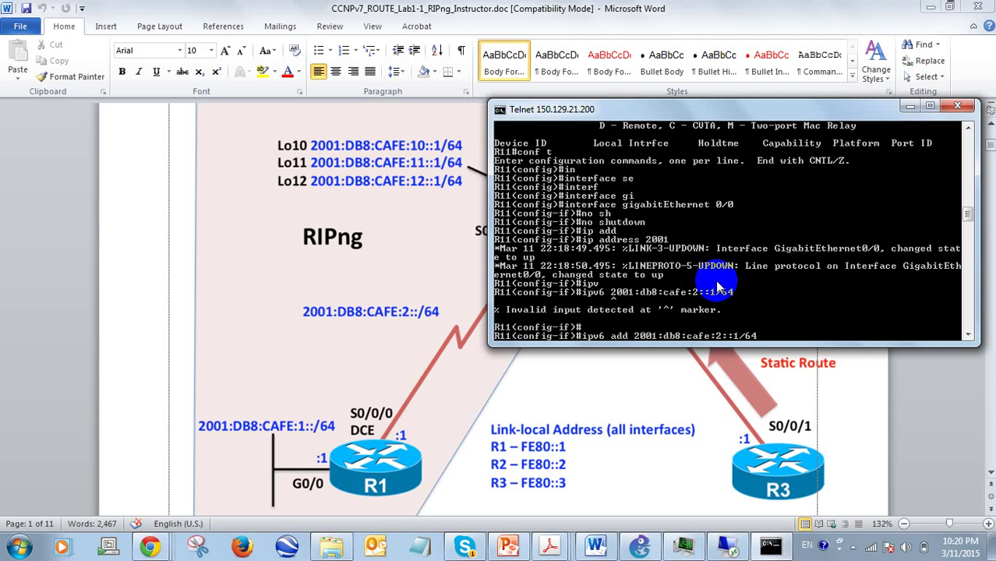
{"action": "key", "text": "Return"}
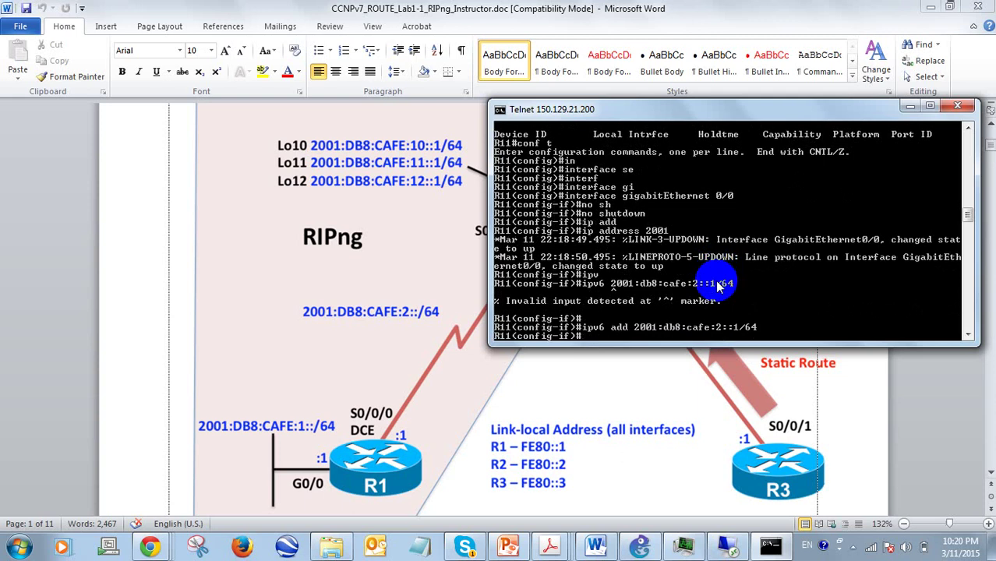
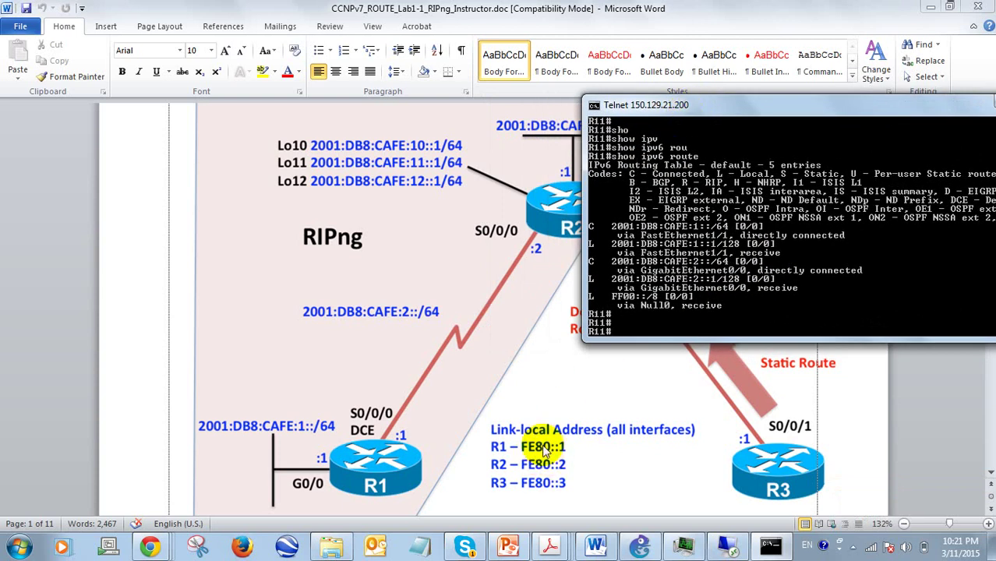
Step: Focus R11's Telnet session and bring up a fresh prompt
{"action": "left_click", "coordinate": [701, 276]}
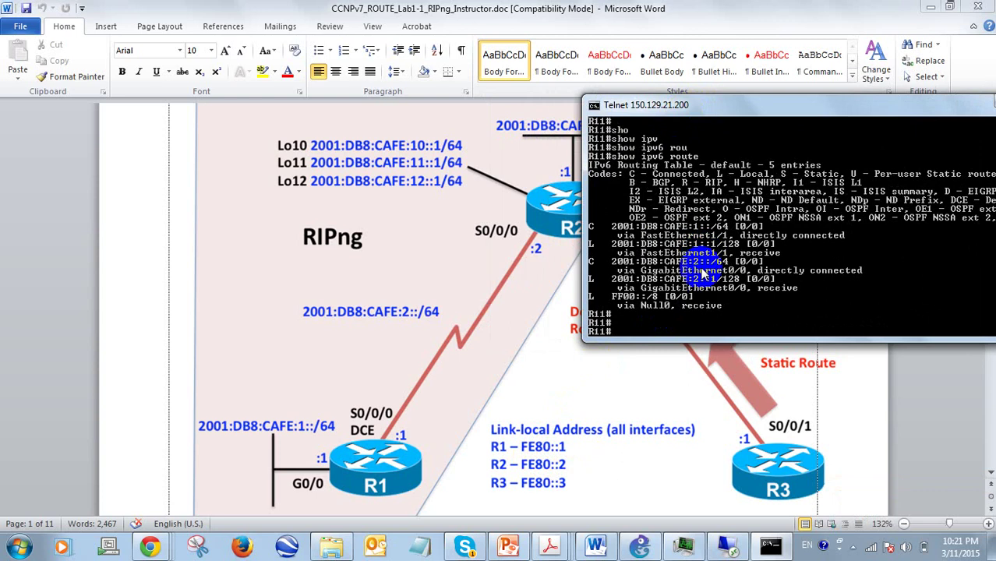
{"action": "key", "text": "Return"}
{"action": "key", "text": "Return"}
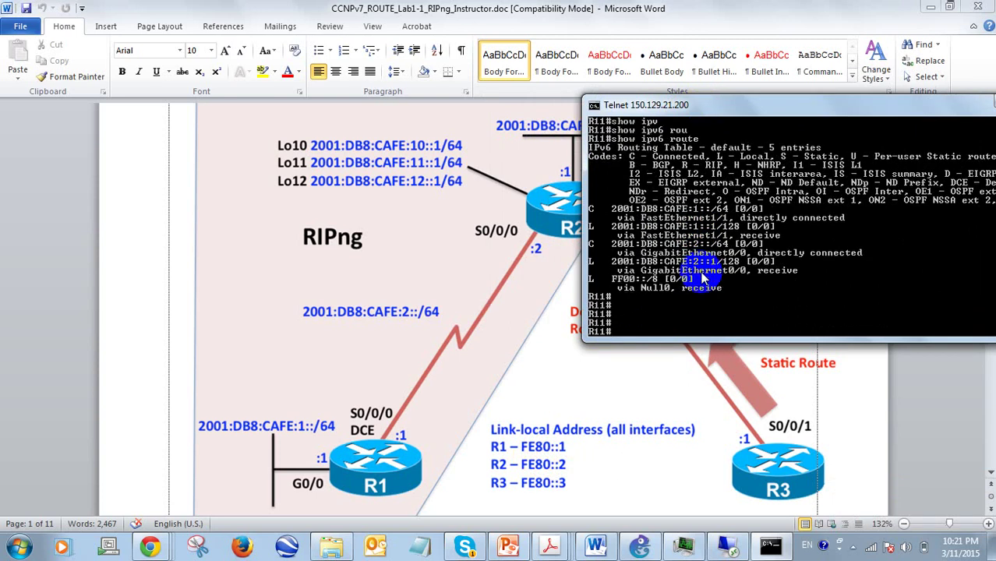
Step: Enter global configuration and switch into interface GigabitEthernet0/0 on R11
{"action": "type", "text": "conf t"}
{"action": "key", "text": "Return"}
{"action": "type", "text": "in"}
{"action": "key", "text": "Tab"}
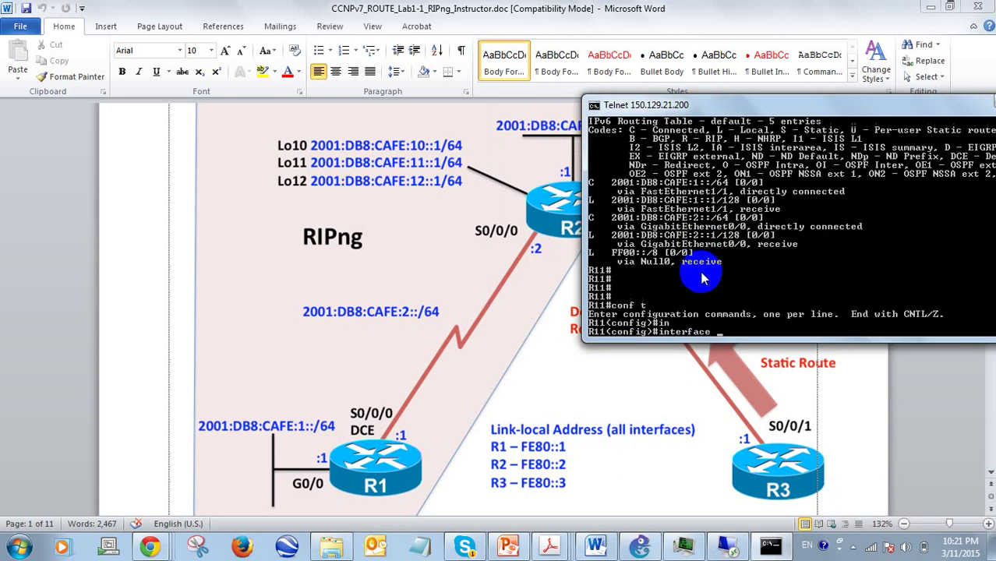
{"action": "type", "text": "gi"}
{"action": "key", "text": "Tab"}
{"action": "type", "text": "0/0"}
{"action": "key", "text": "Return"}
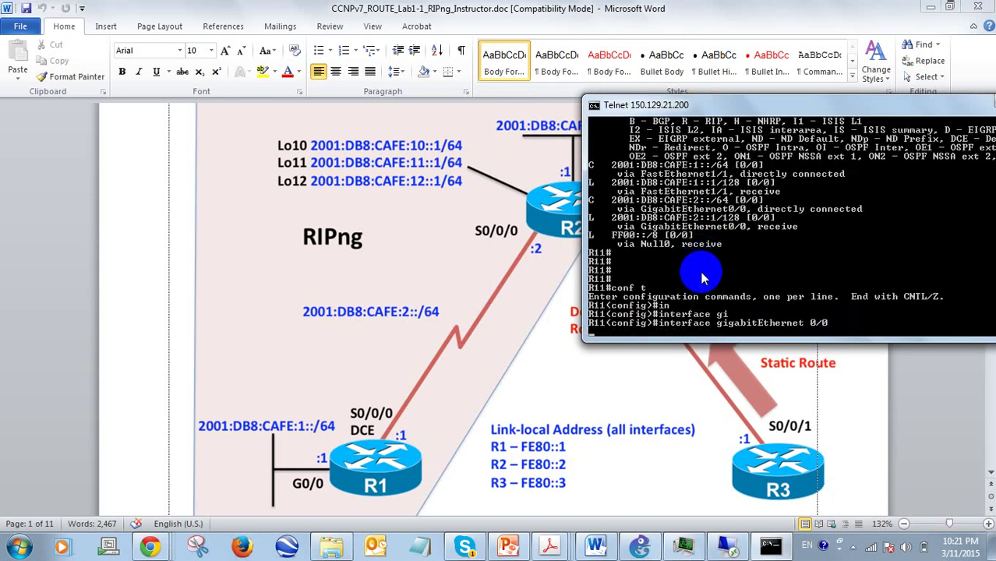
Step: Begin the 'ipv6 address fe' command, reposition the Telnet window, and open the Run dialog
{"action": "type", "text": "ipv"}
{"action": "key", "text": "Tab"}
{"action": "type", "text": "ad"}
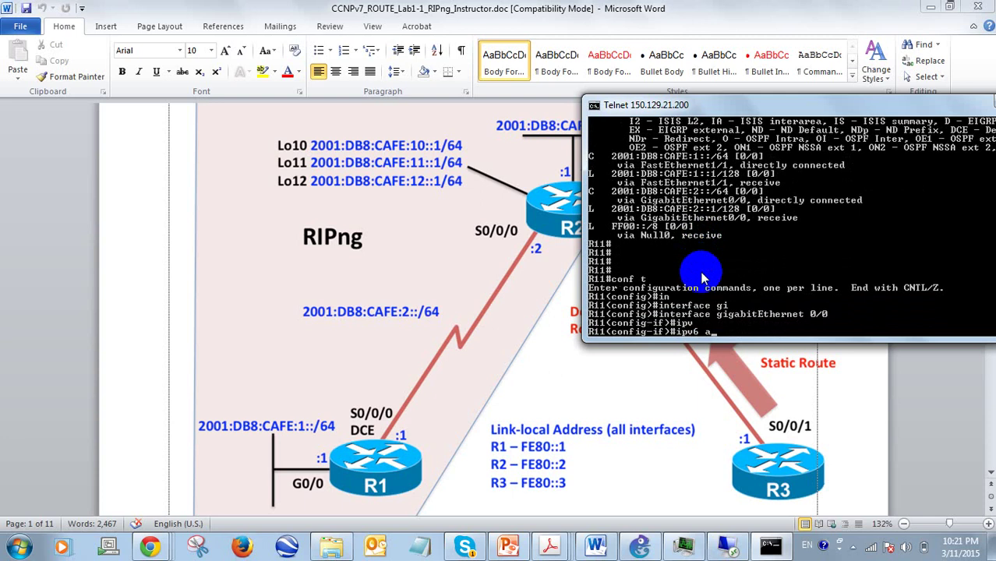
{"action": "key", "text": "Tab"}
{"action": "type", "text": "fe"}
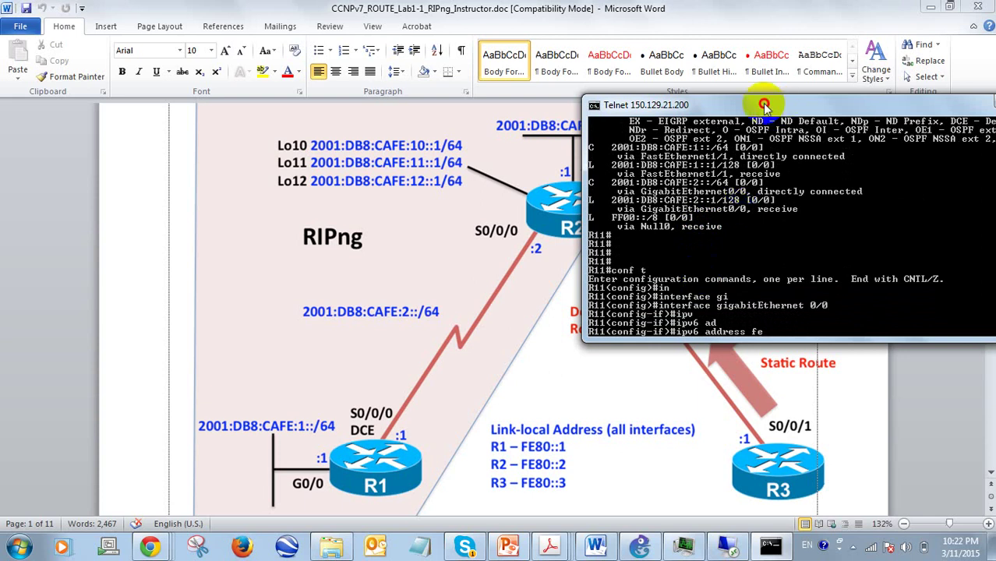
{"action": "left_click_drag", "start_coordinate": [767, 104], "coordinate": [750, 99]}
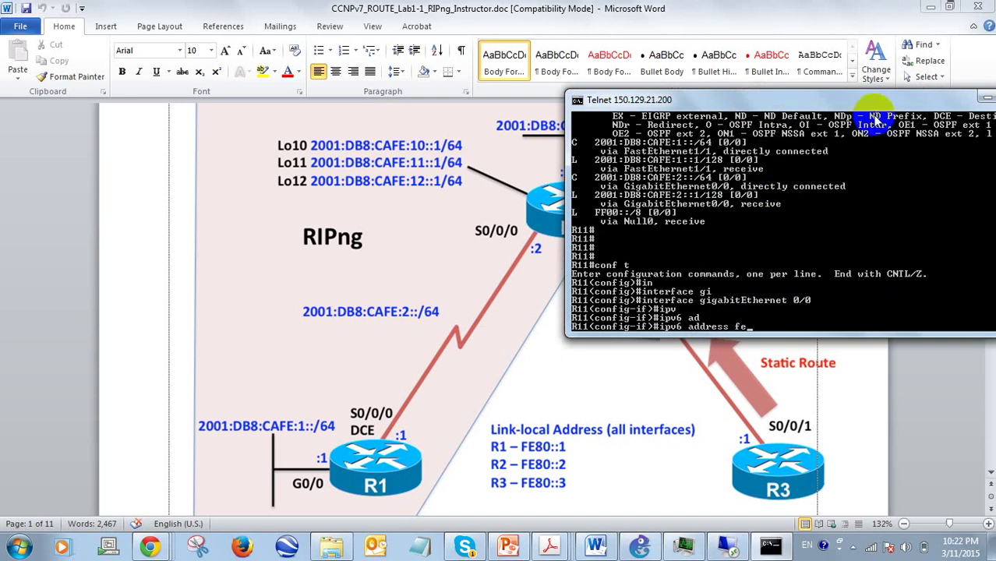
{"action": "left_click_drag", "start_coordinate": [865, 104], "coordinate": [798, 103]}
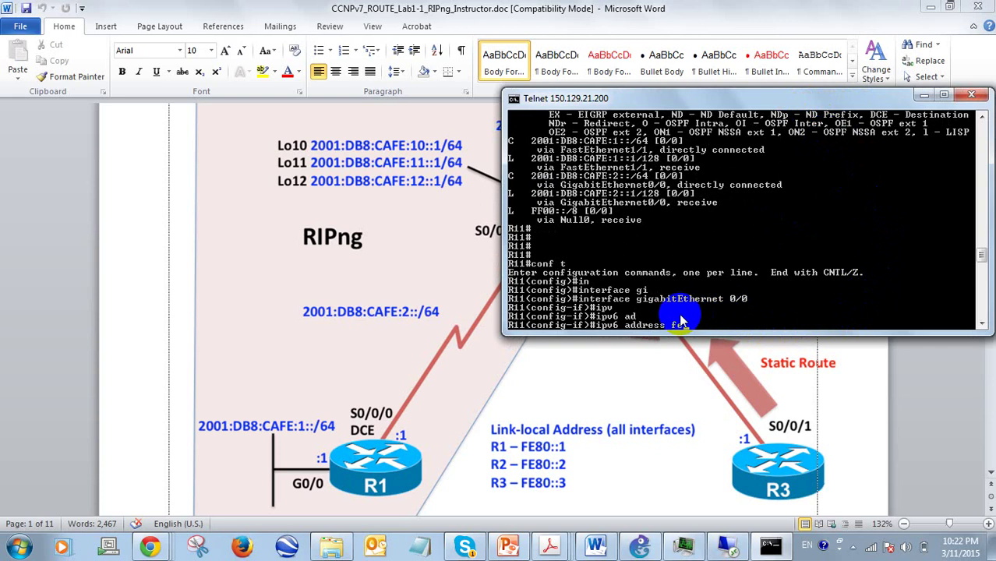
{"action": "key", "text": "super+r"}
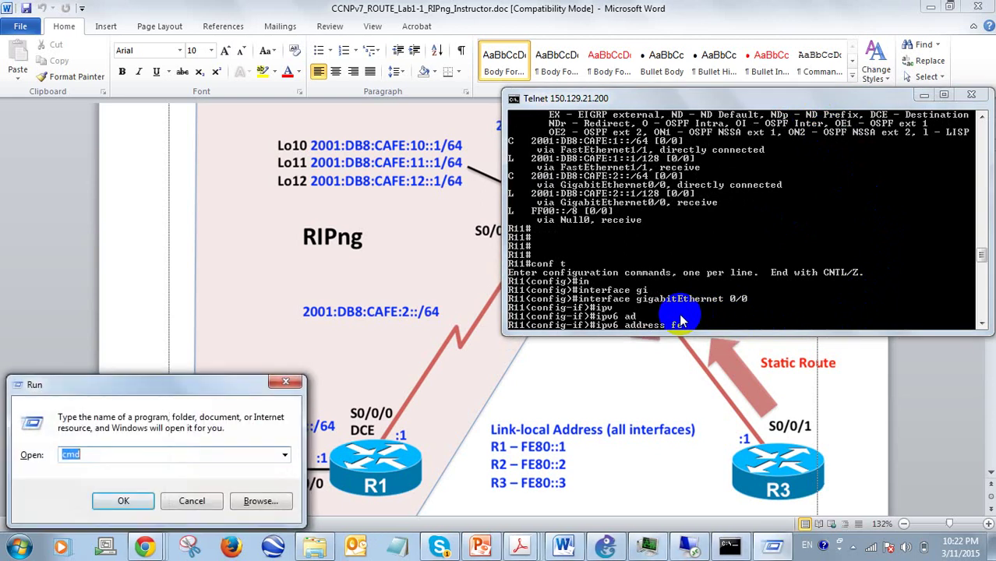
Step: Run 'ping google.com' in a Command Prompt, then bring Chrome's Google+ tab forward
{"action": "key", "text": "Return"}
{"action": "type", "text": "ping goog"}
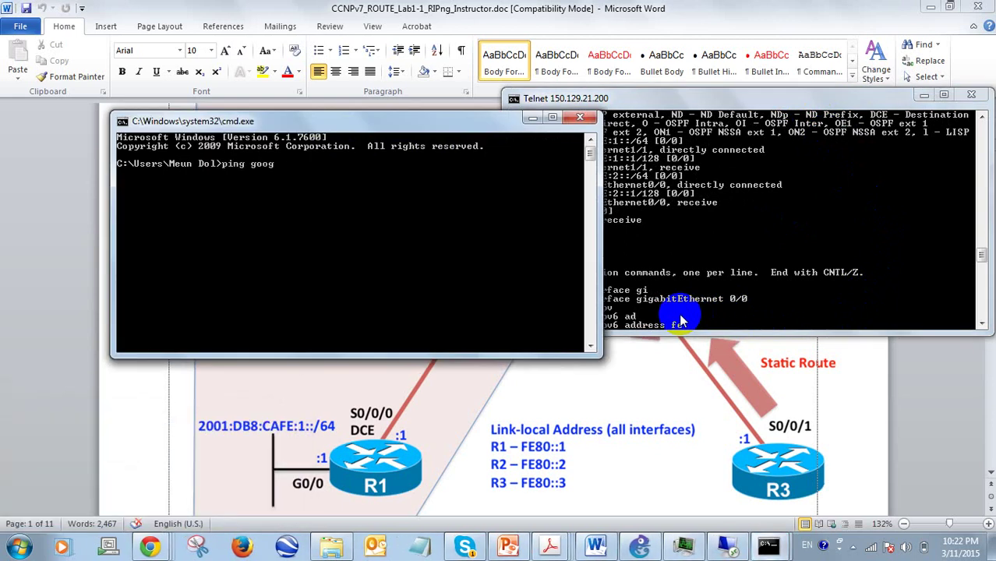
{"action": "type", "text": "le.com"}
{"action": "key", "text": "Return"}
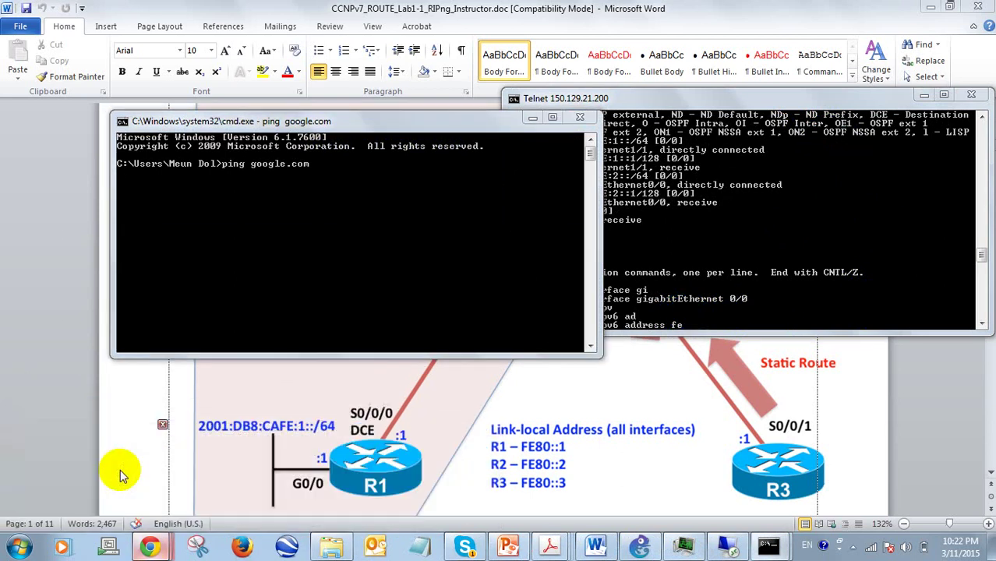
{"action": "left_click", "coordinate": [149, 548]}
{"action": "left_click", "coordinate": [347, 9]}
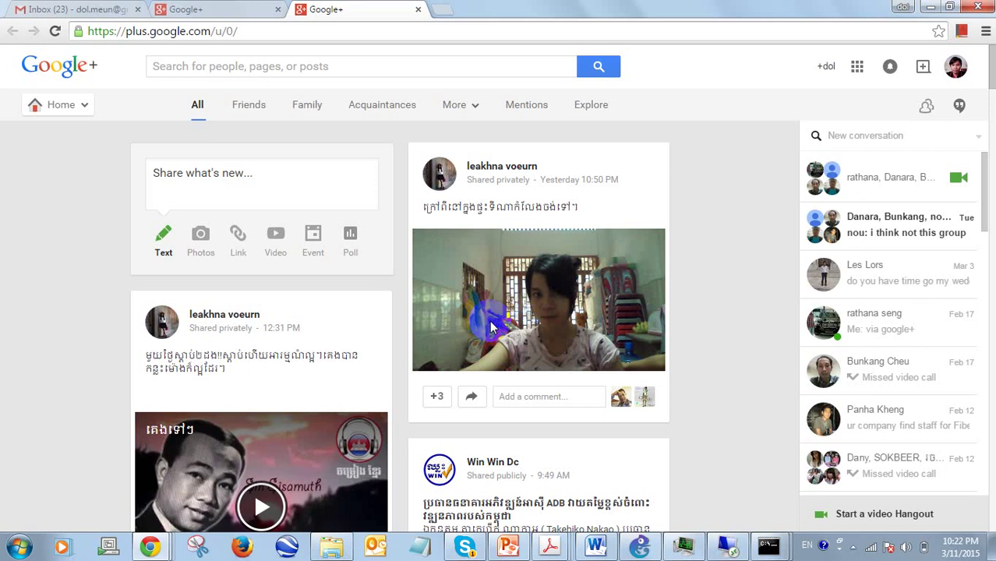
Step: Load the GW410 router's system status page from the address bar suggestion
{"action": "left_click", "coordinate": [357, 25]}
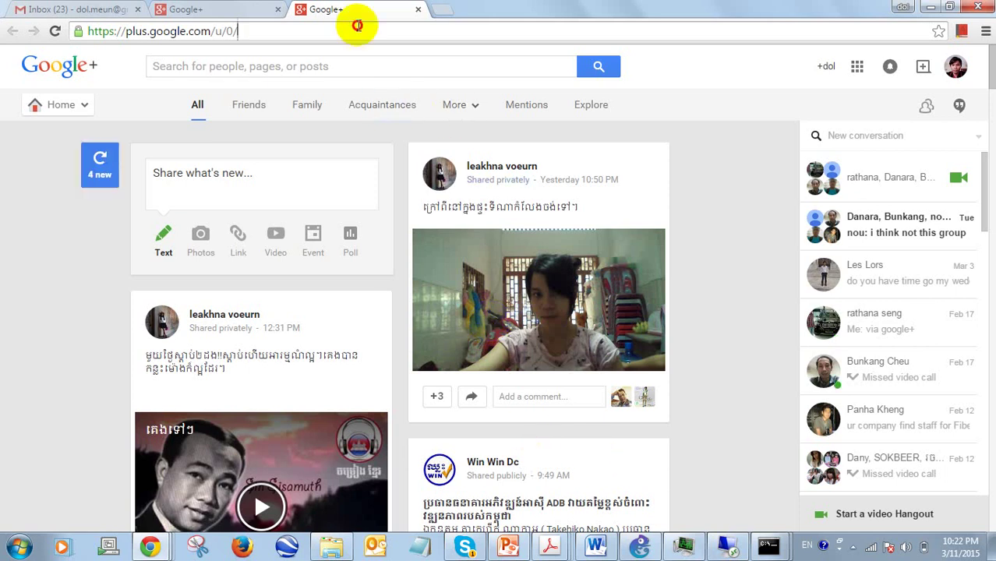
{"action": "type", "text": "1921"}
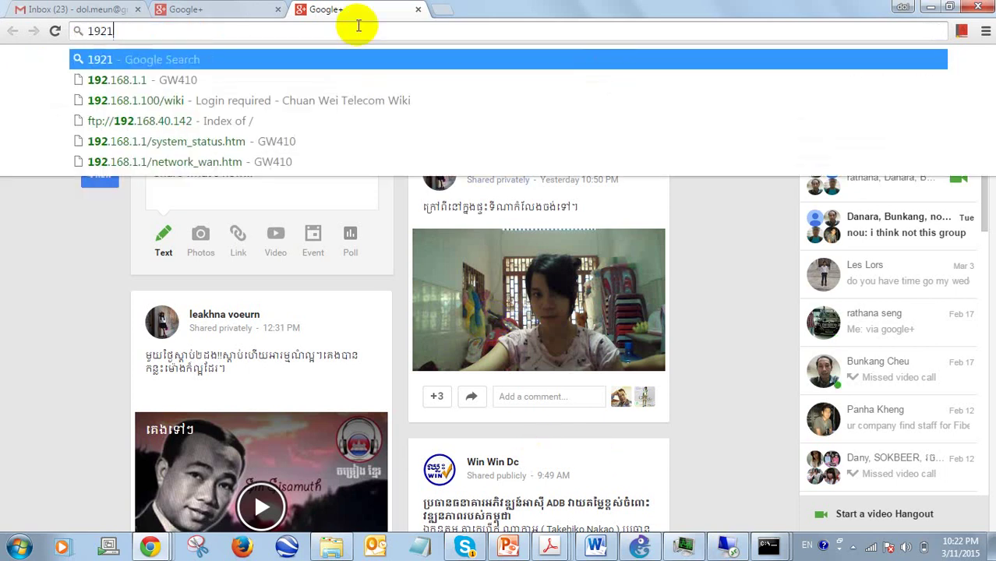
{"action": "type", "text": "\\\\"}
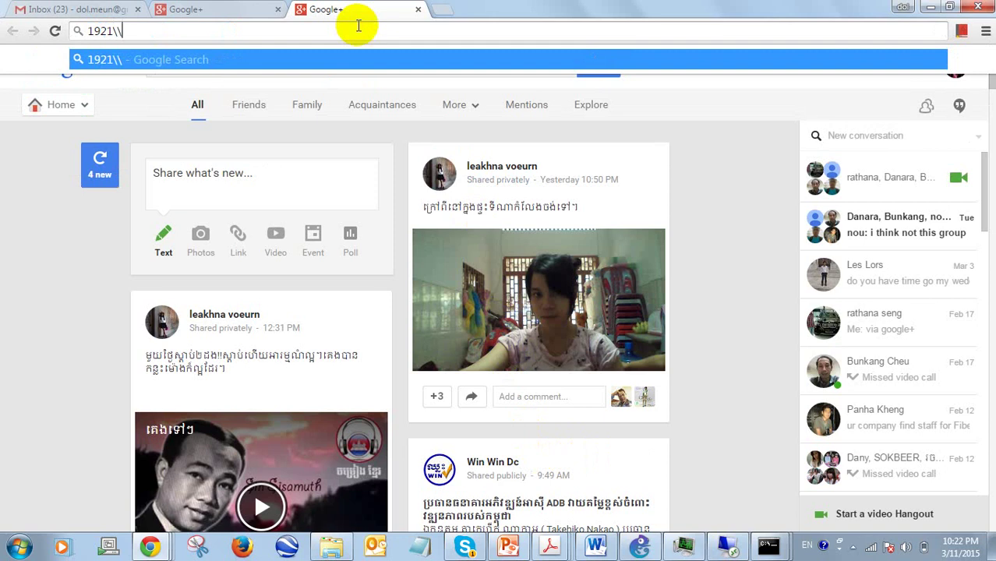
{"action": "key", "text": "BackSpace"}
{"action": "key", "text": "BackSpace"}
{"action": "key", "text": "BackSpace"}
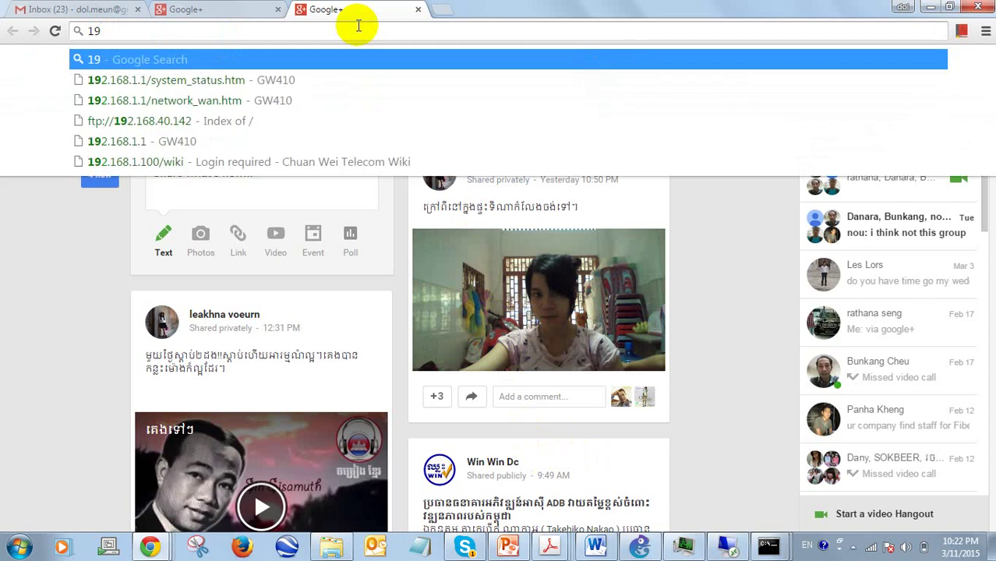
{"action": "key", "text": "Down"}
{"action": "key", "text": "Return"}
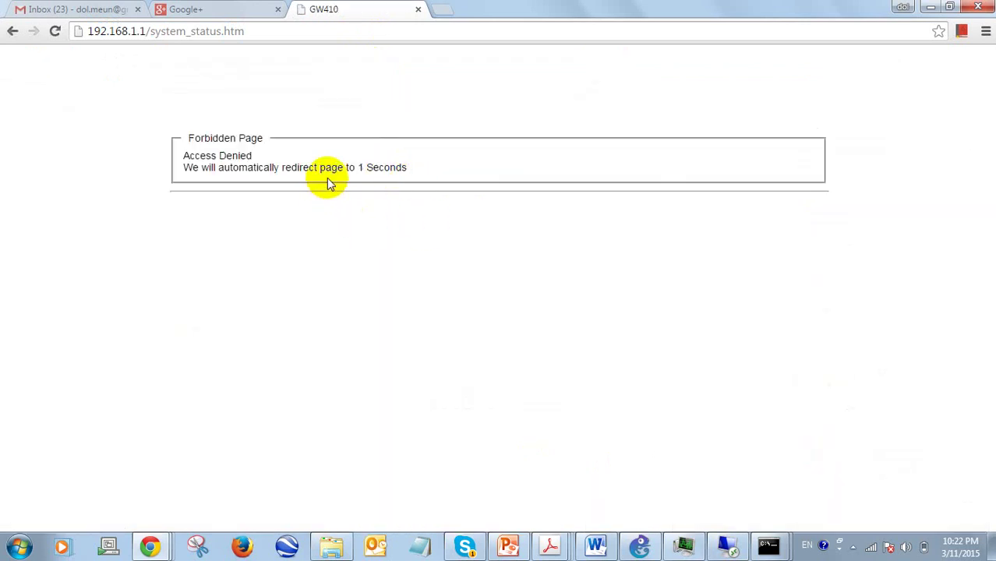
Step: Log in to the router web interface with the admin username and password
{"action": "left_click", "coordinate": [303, 32]}
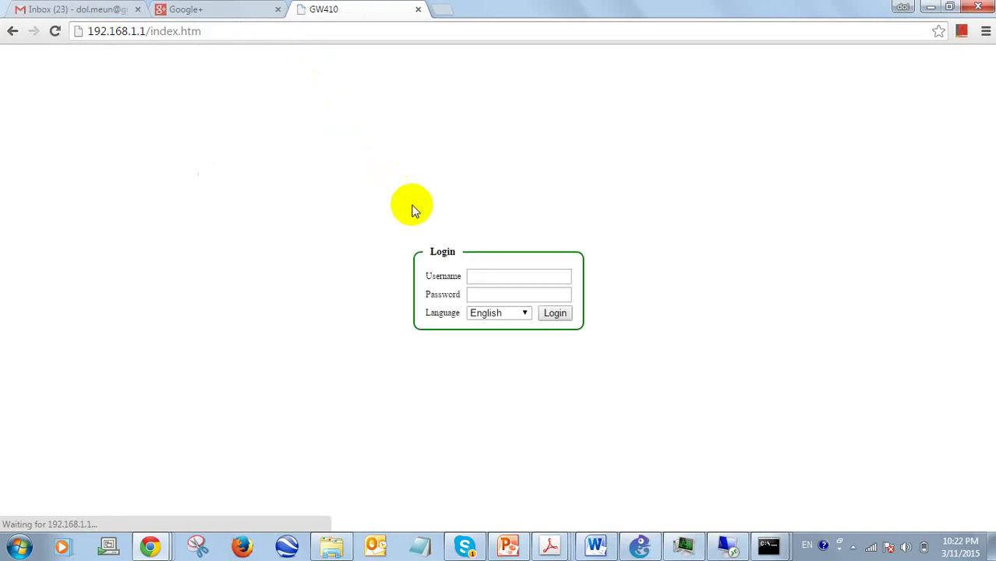
{"action": "left_click", "coordinate": [488, 281]}
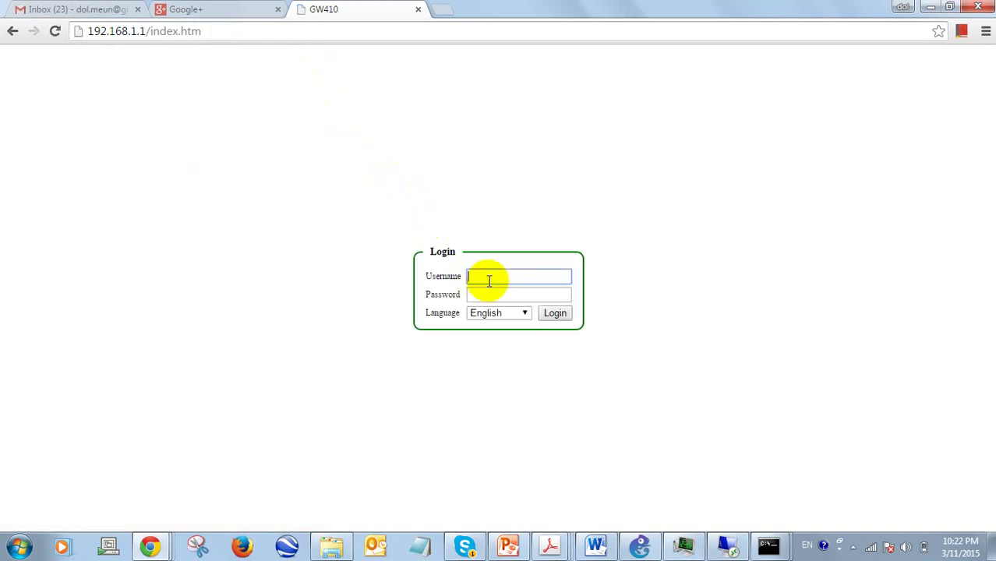
{"action": "type", "text": "admin"}
{"action": "key", "text": "Tab"}
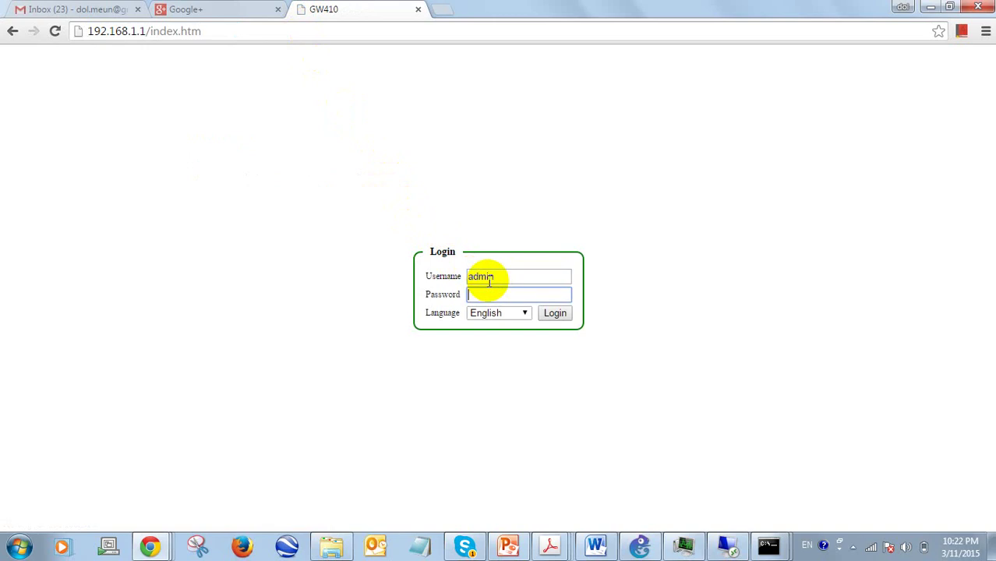
{"action": "type", "text": "••••••••"}
{"action": "key", "text": "Return"}
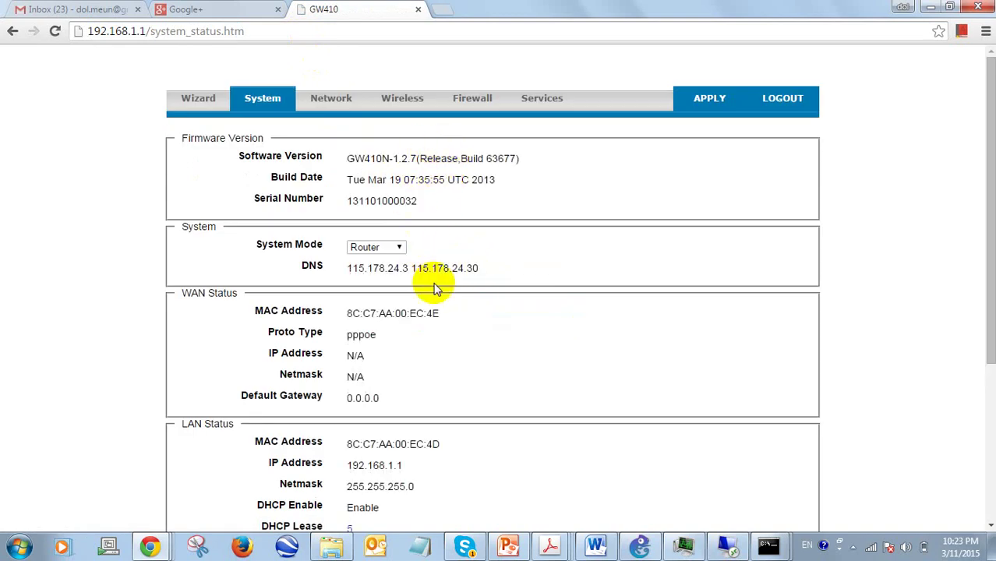
Step: Connect the PPPoE WAN from the WAN settings page, then minimize the browser
{"action": "left_click", "coordinate": [336, 125]}
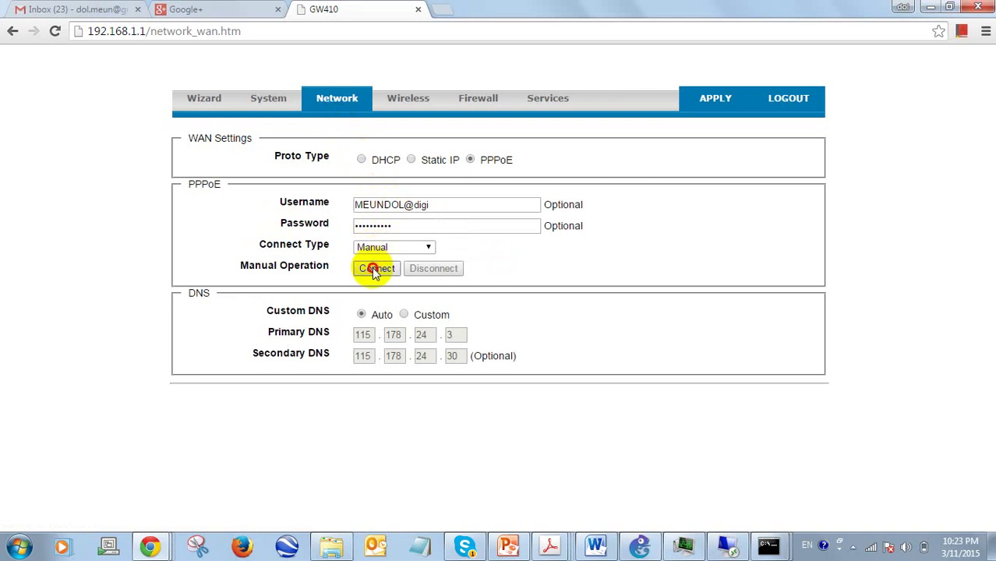
{"action": "left_click", "coordinate": [375, 268]}
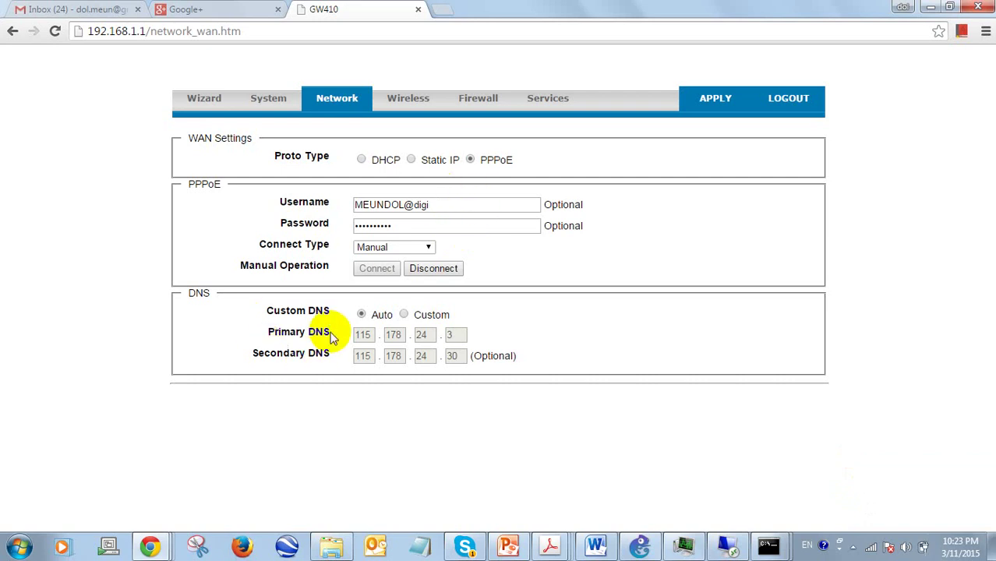
{"action": "left_click", "coordinate": [931, 7]}
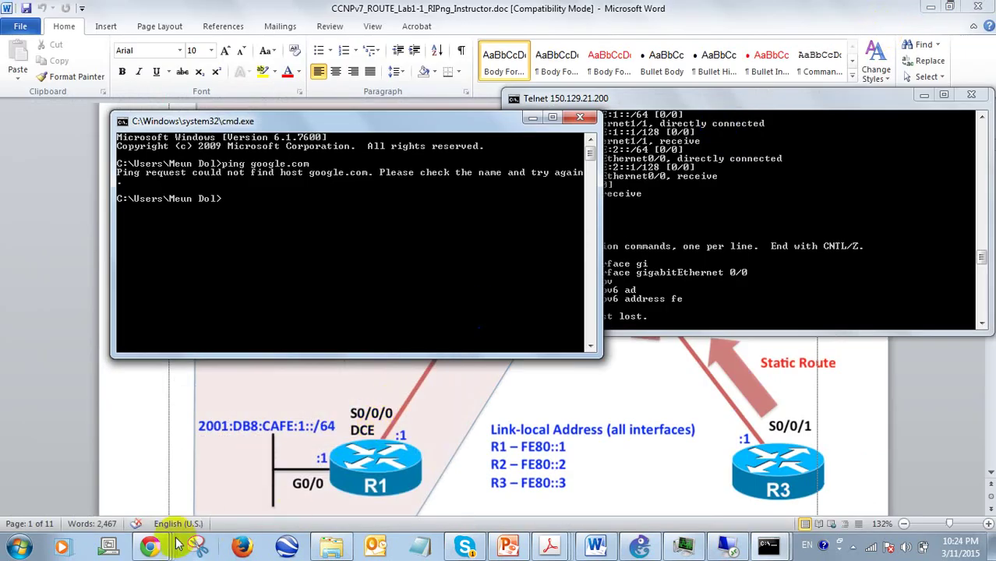
Step: Hide Hangouts, move the Command Prompt left, and recall the telnet 150.129.21.200 2011 command
{"action": "left_click", "coordinate": [223, 467]}
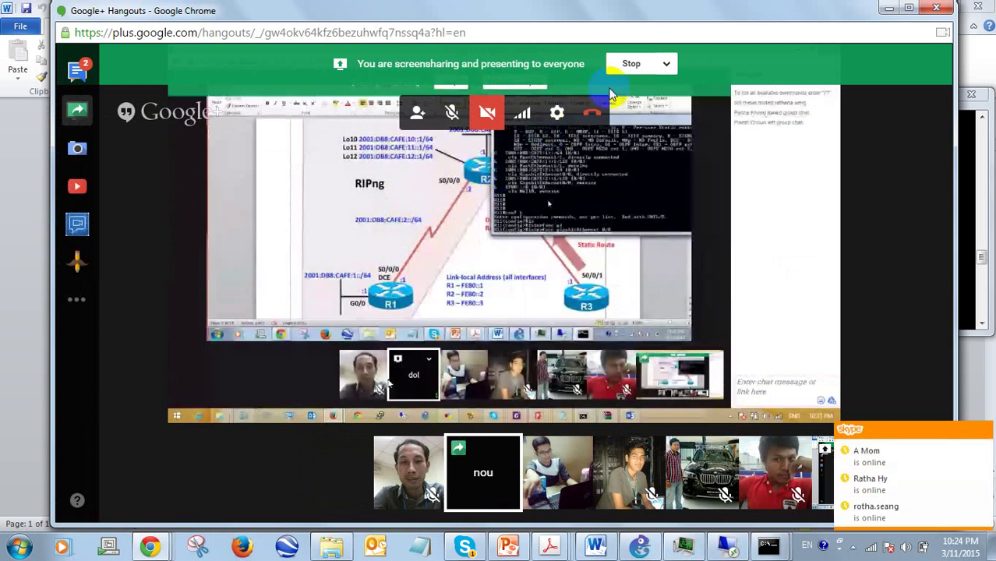
{"action": "left_click", "coordinate": [889, 10]}
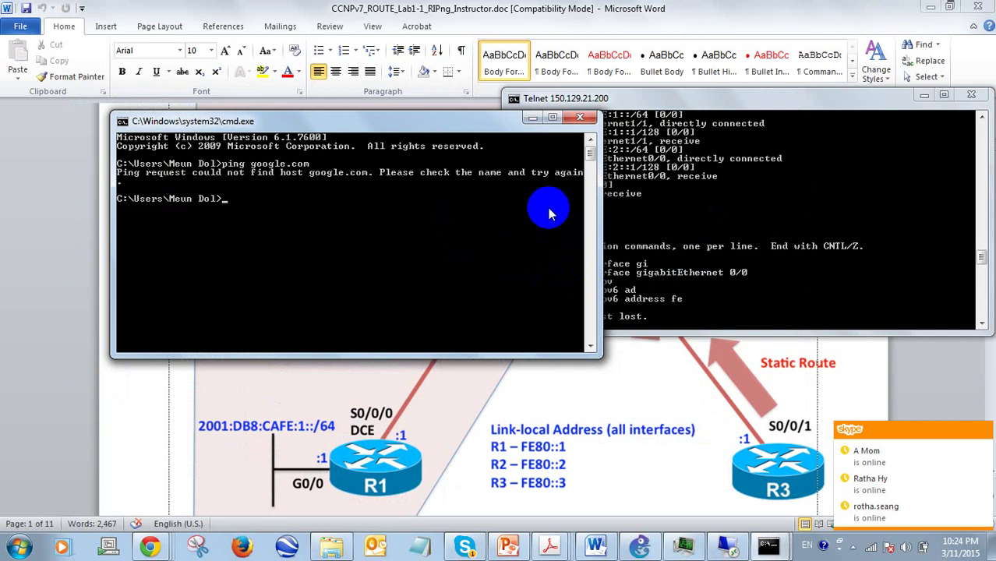
{"action": "left_click_drag", "start_coordinate": [490, 125], "coordinate": [386, 138]}
{"action": "left_click", "coordinate": [742, 257]}
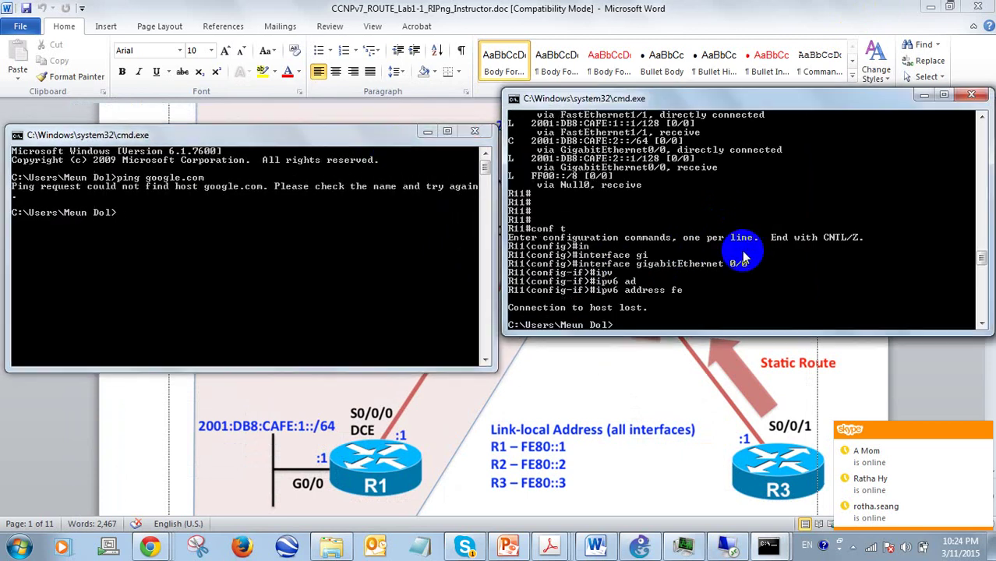
{"action": "key", "text": "Up"}
Step: Reconnect to R11 and apply 'ipv6 address fe80::1 link-local' on GigabitEthernet0/0
{"action": "key", "text": "Return"}
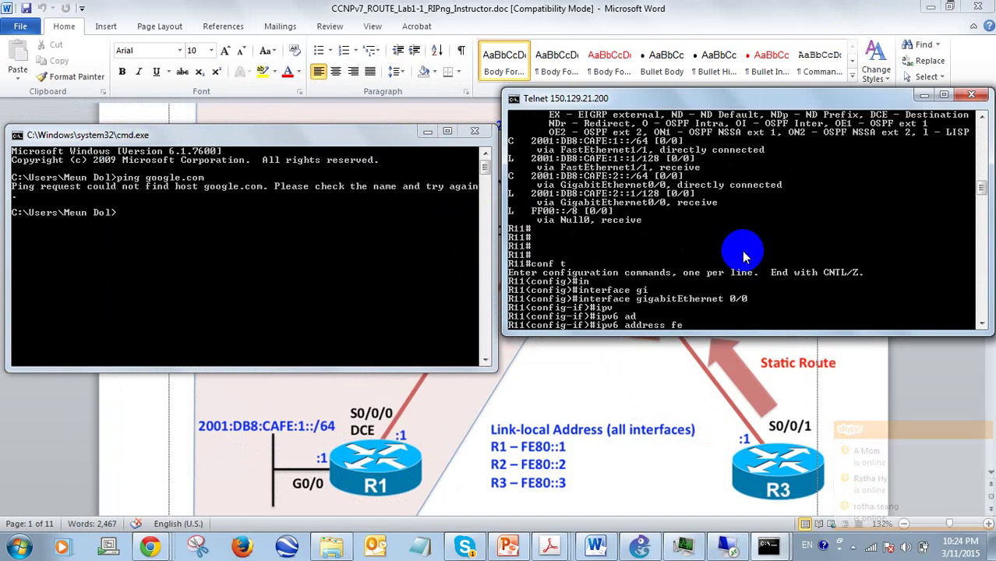
{"action": "type", "text": "80"}
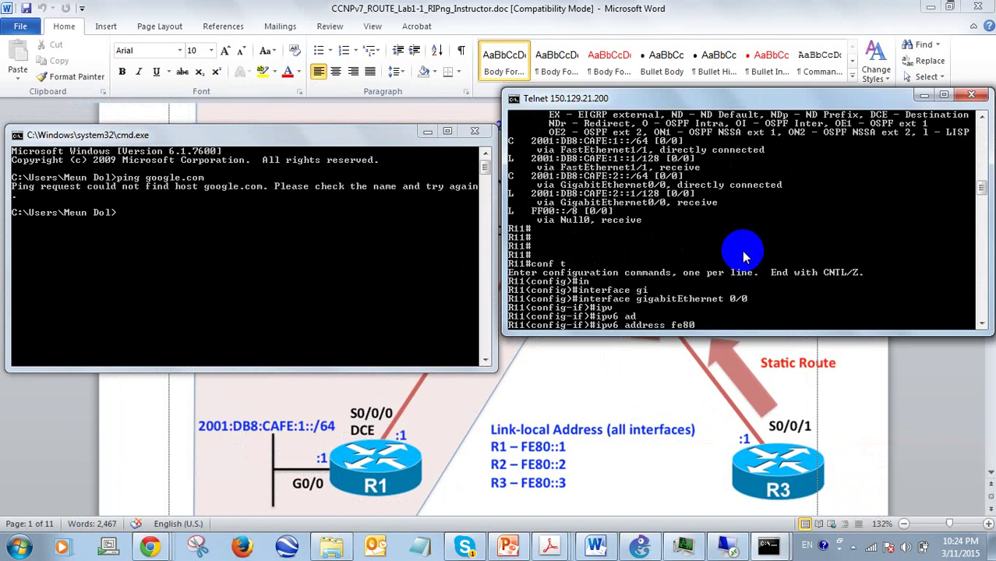
{"action": "type", "text": "::1 li"}
{"action": "key", "text": "Tab"}
{"action": "key", "text": "Return"}
{"action": "key", "text": "Return"}
{"action": "key", "text": "Return"}
{"action": "key", "text": "Return"}
{"action": "key", "text": "Return"}
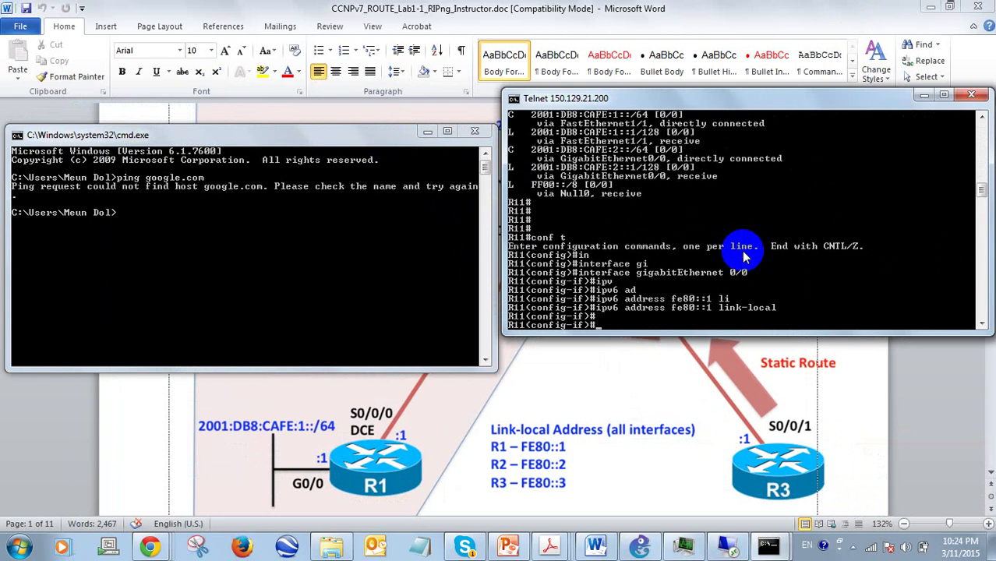
Step: Exit GigabitEthernet0/0 and enter interface FastEthernet1/1, correcting the mistyped 0/1
{"action": "type", "text": "exit"}
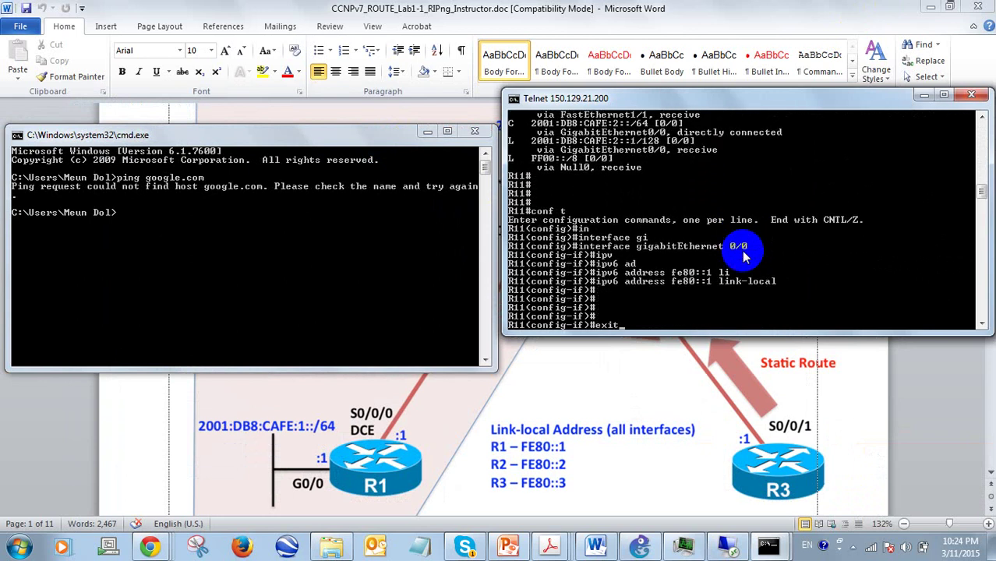
{"action": "key", "text": "Return"}
{"action": "type", "text": "in"}
{"action": "key", "text": "Tab"}
{"action": "type", "text": "fas"}
{"action": "key", "text": "Tab"}
{"action": "type", "text": "0/1"}
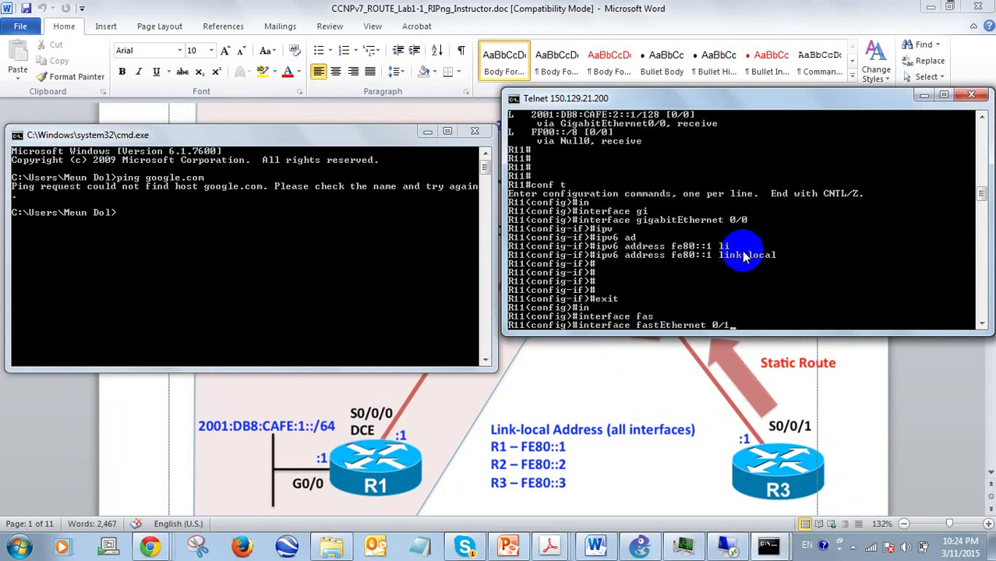
{"action": "key", "text": "BackSpace"}
{"action": "key", "text": "BackSpace"}
{"action": "key", "text": "BackSpace"}
{"action": "type", "text": "1/1"}
{"action": "key", "text": "Return"}
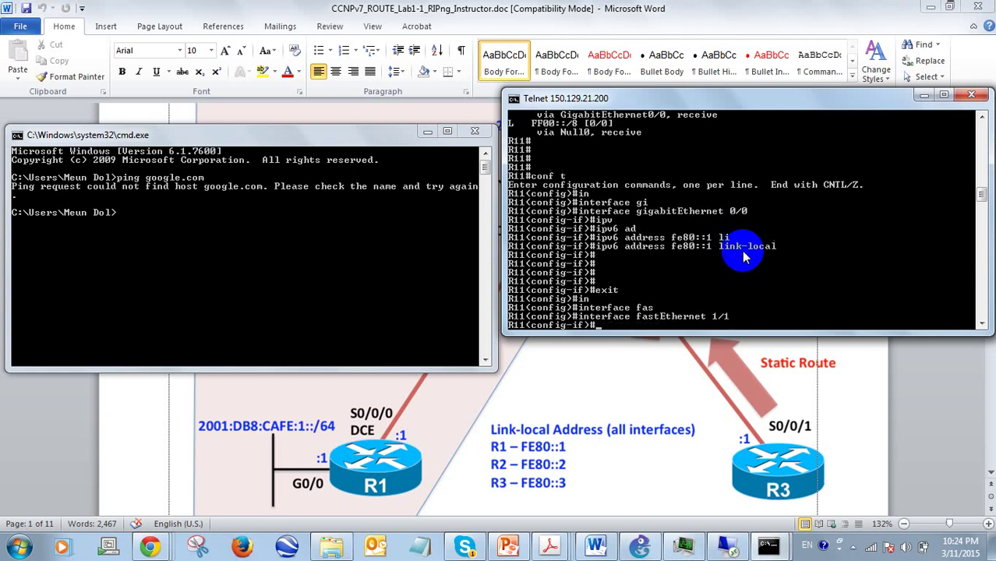
Step: Assign IPv6 link-local address fe80::1 to FastEthernet1/1
{"action": "type", "text": "ipv"}
{"action": "key", "text": "Tab"}
{"action": "type", "text": "ad"}
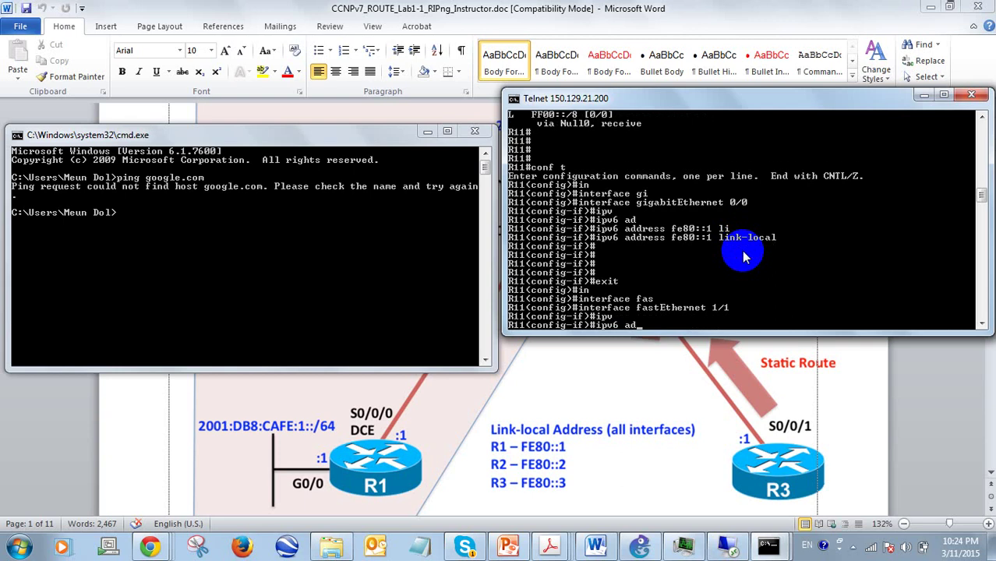
{"action": "key", "text": "Tab"}
{"action": "type", "text": "fe"}
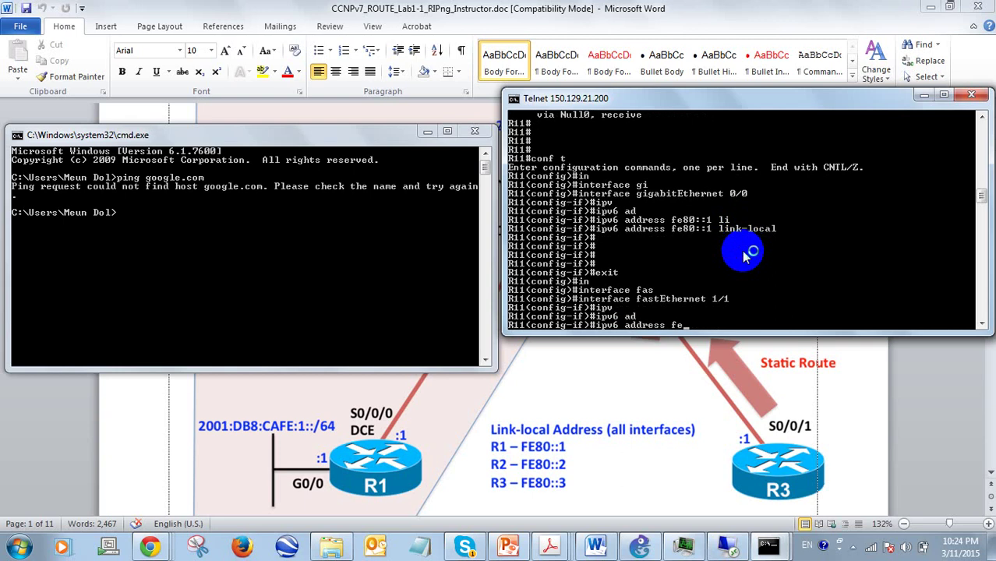
{"action": "type", "text": "80::1 li"}
{"action": "key", "text": "Tab"}
{"action": "key", "text": "Return"}
{"action": "key", "text": "Return"}
{"action": "key", "text": "Return"}
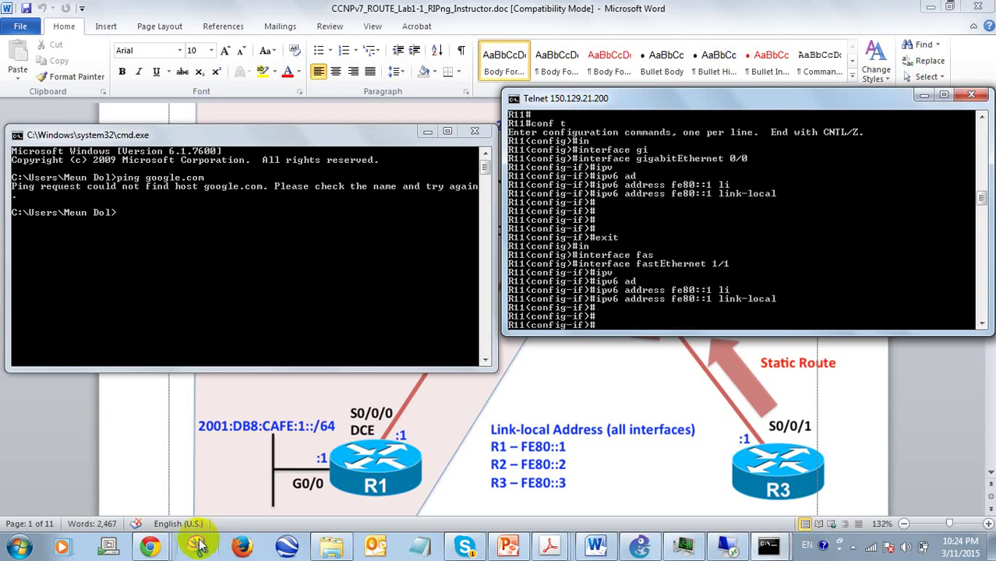
Step: Bring the Hangouts call forward and cycle participant tiles back to the screen-share feed
{"action": "mouse_move", "coordinate": [151, 543]}
{"action": "left_click", "coordinate": [197, 483]}
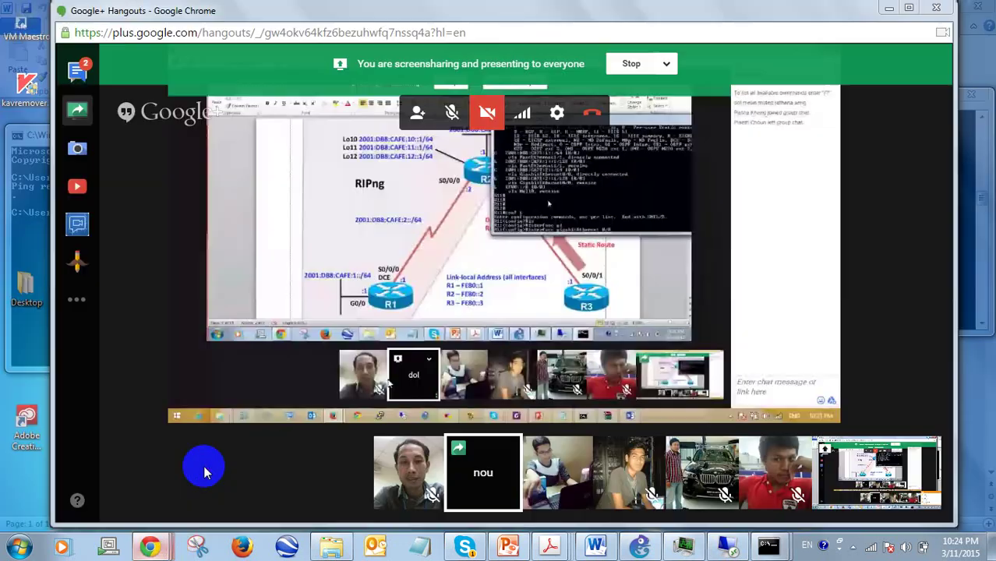
{"action": "mouse_move", "coordinate": [393, 209]}
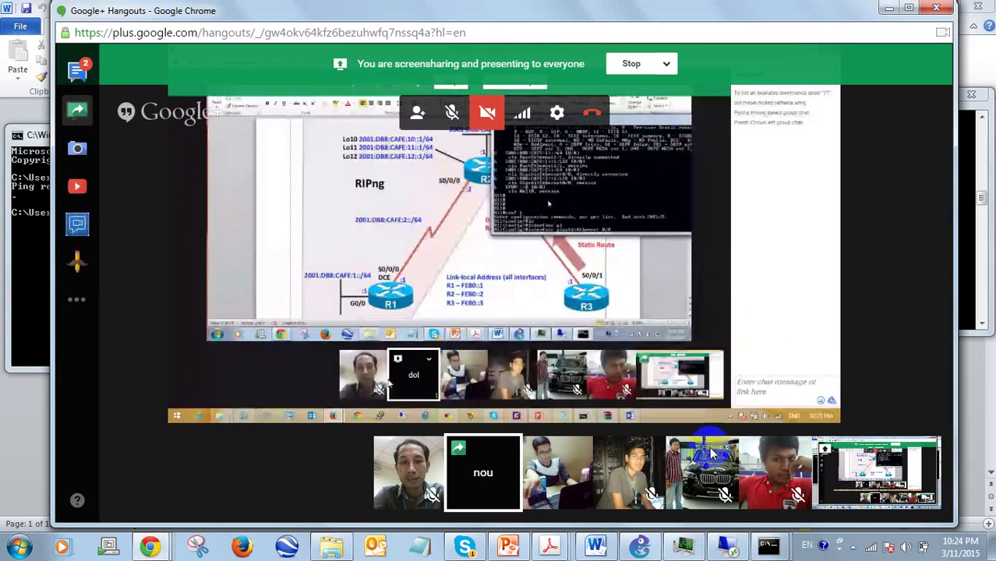
{"action": "left_click", "coordinate": [569, 487]}
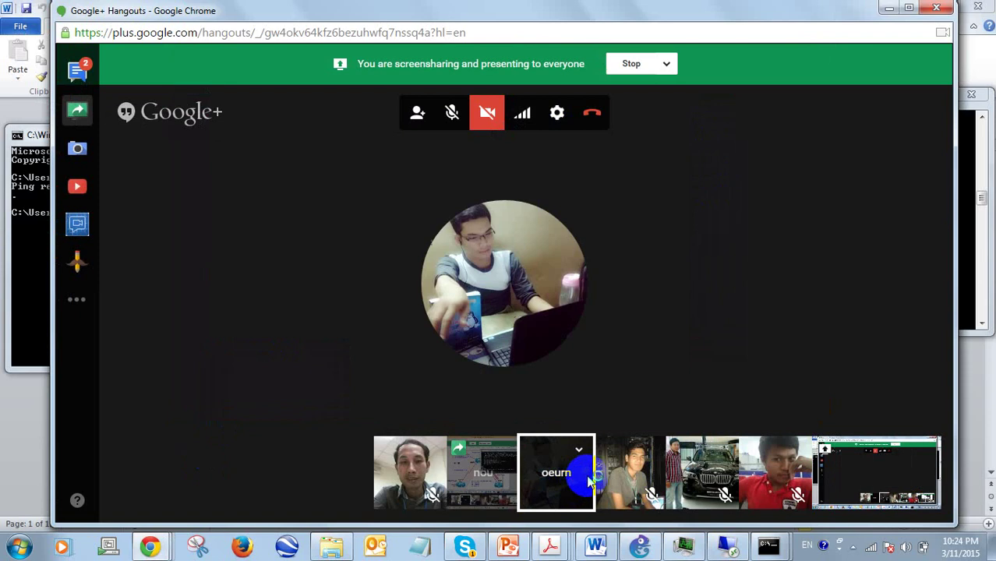
{"action": "left_click", "coordinate": [630, 472]}
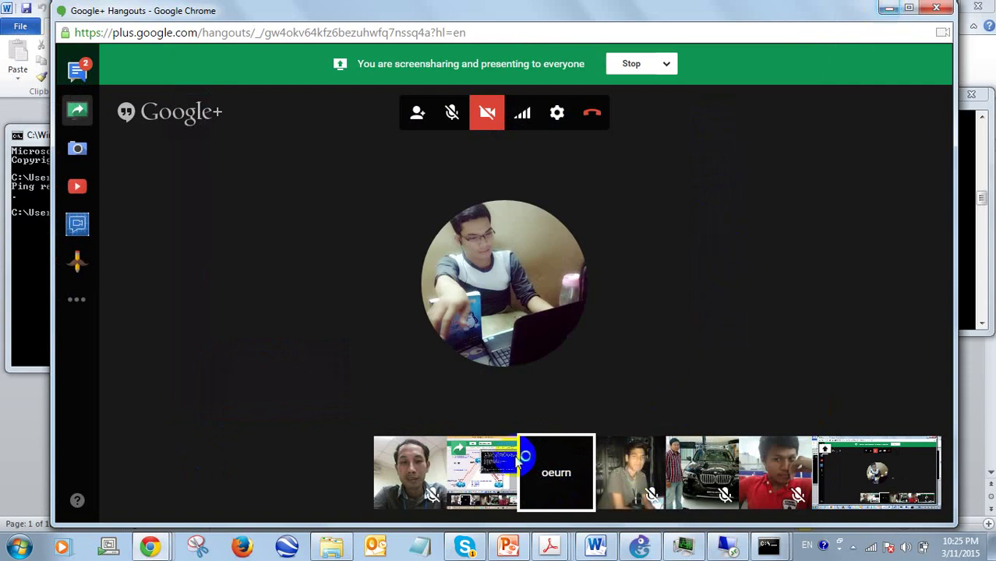
{"action": "left_click", "coordinate": [697, 334]}
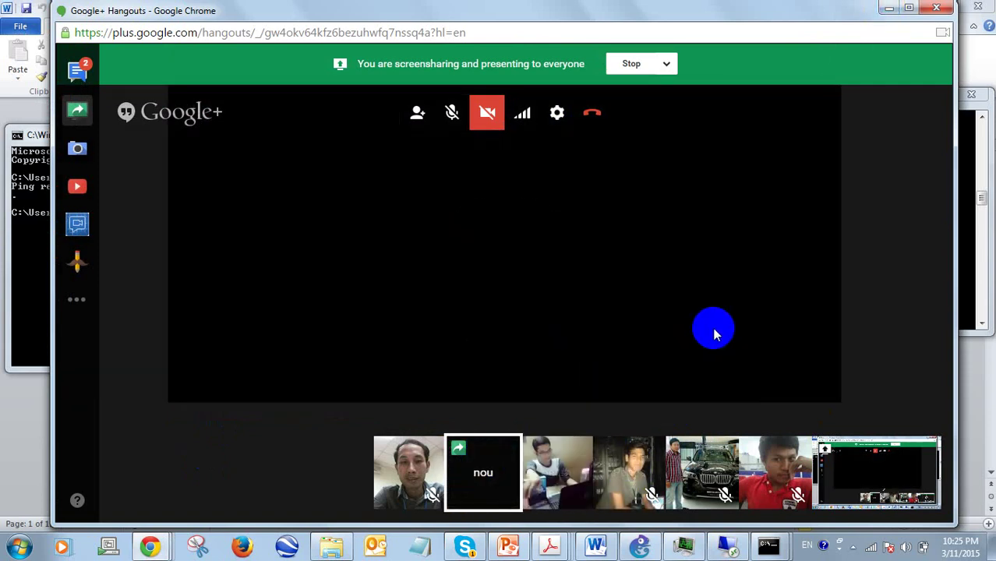